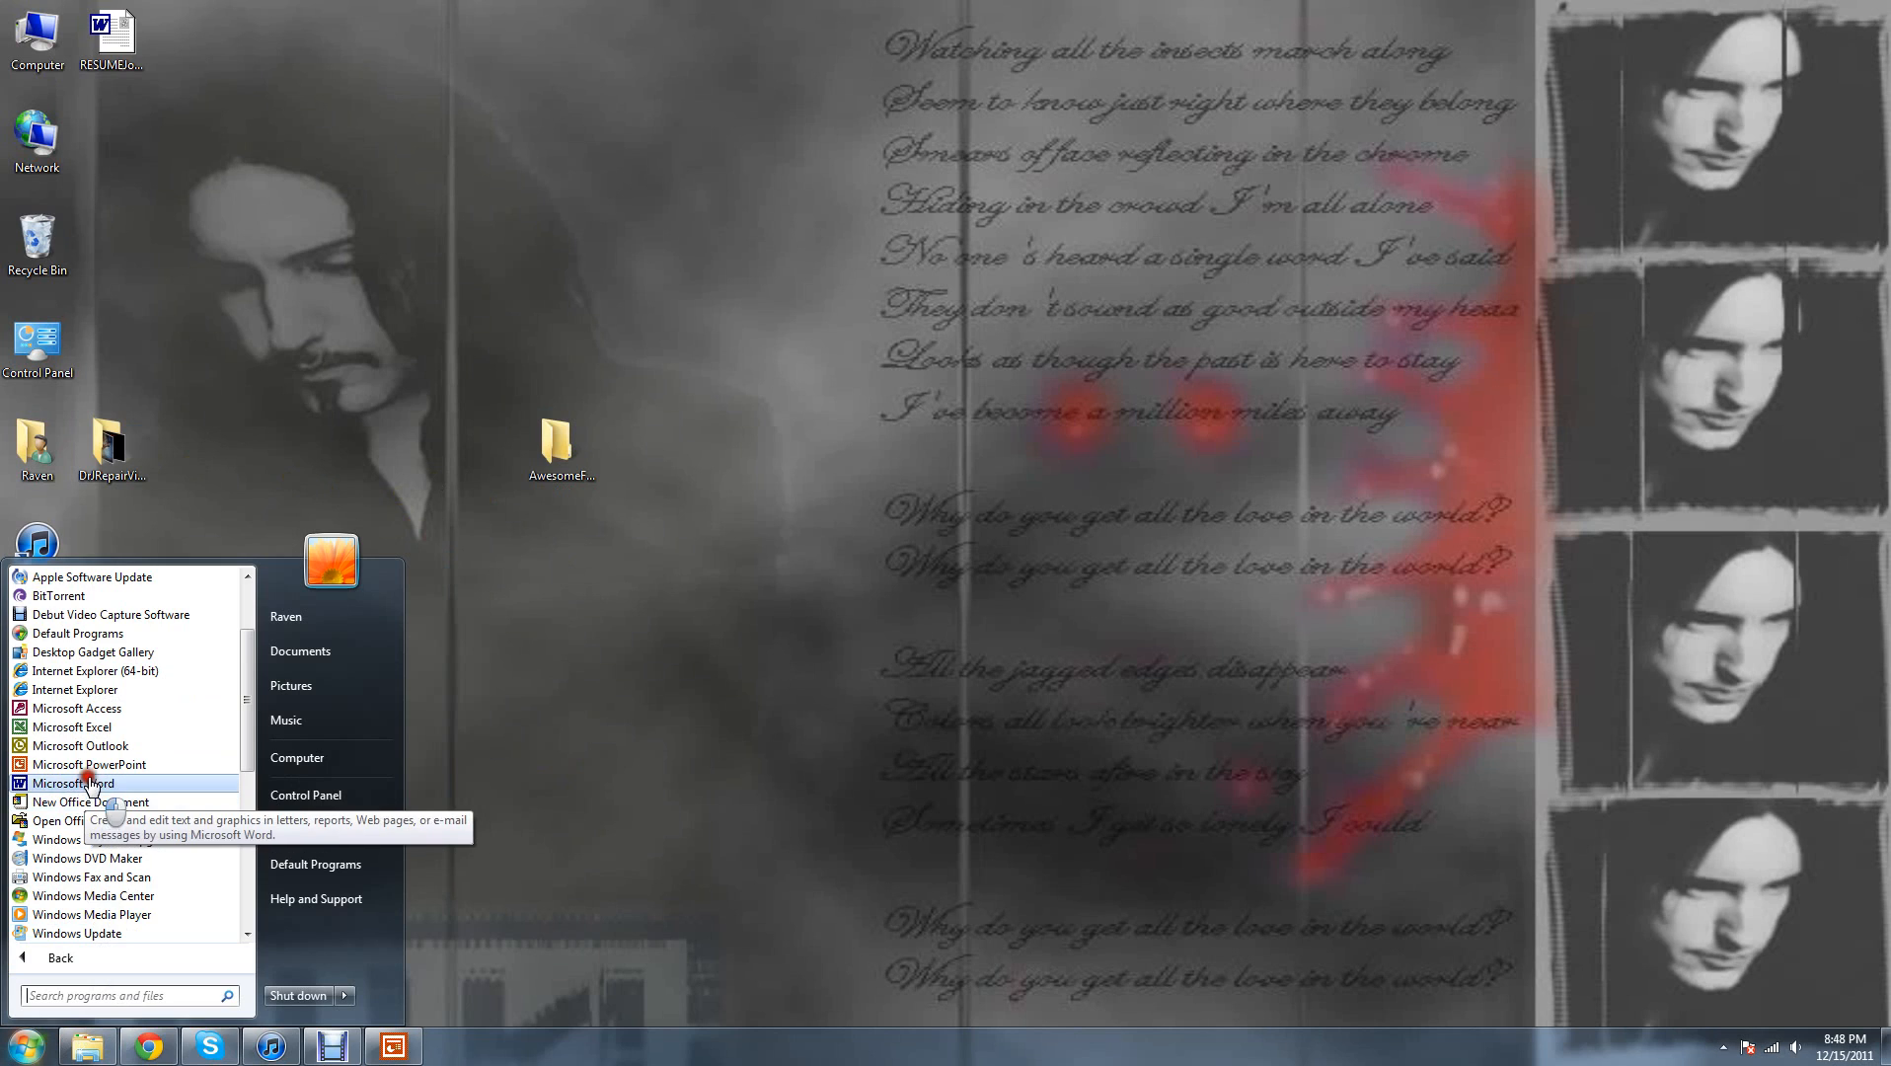
Step: Look through the installed programs list and launch Microsoft Word with a blank document
scroll(87, 790, "down", 5)
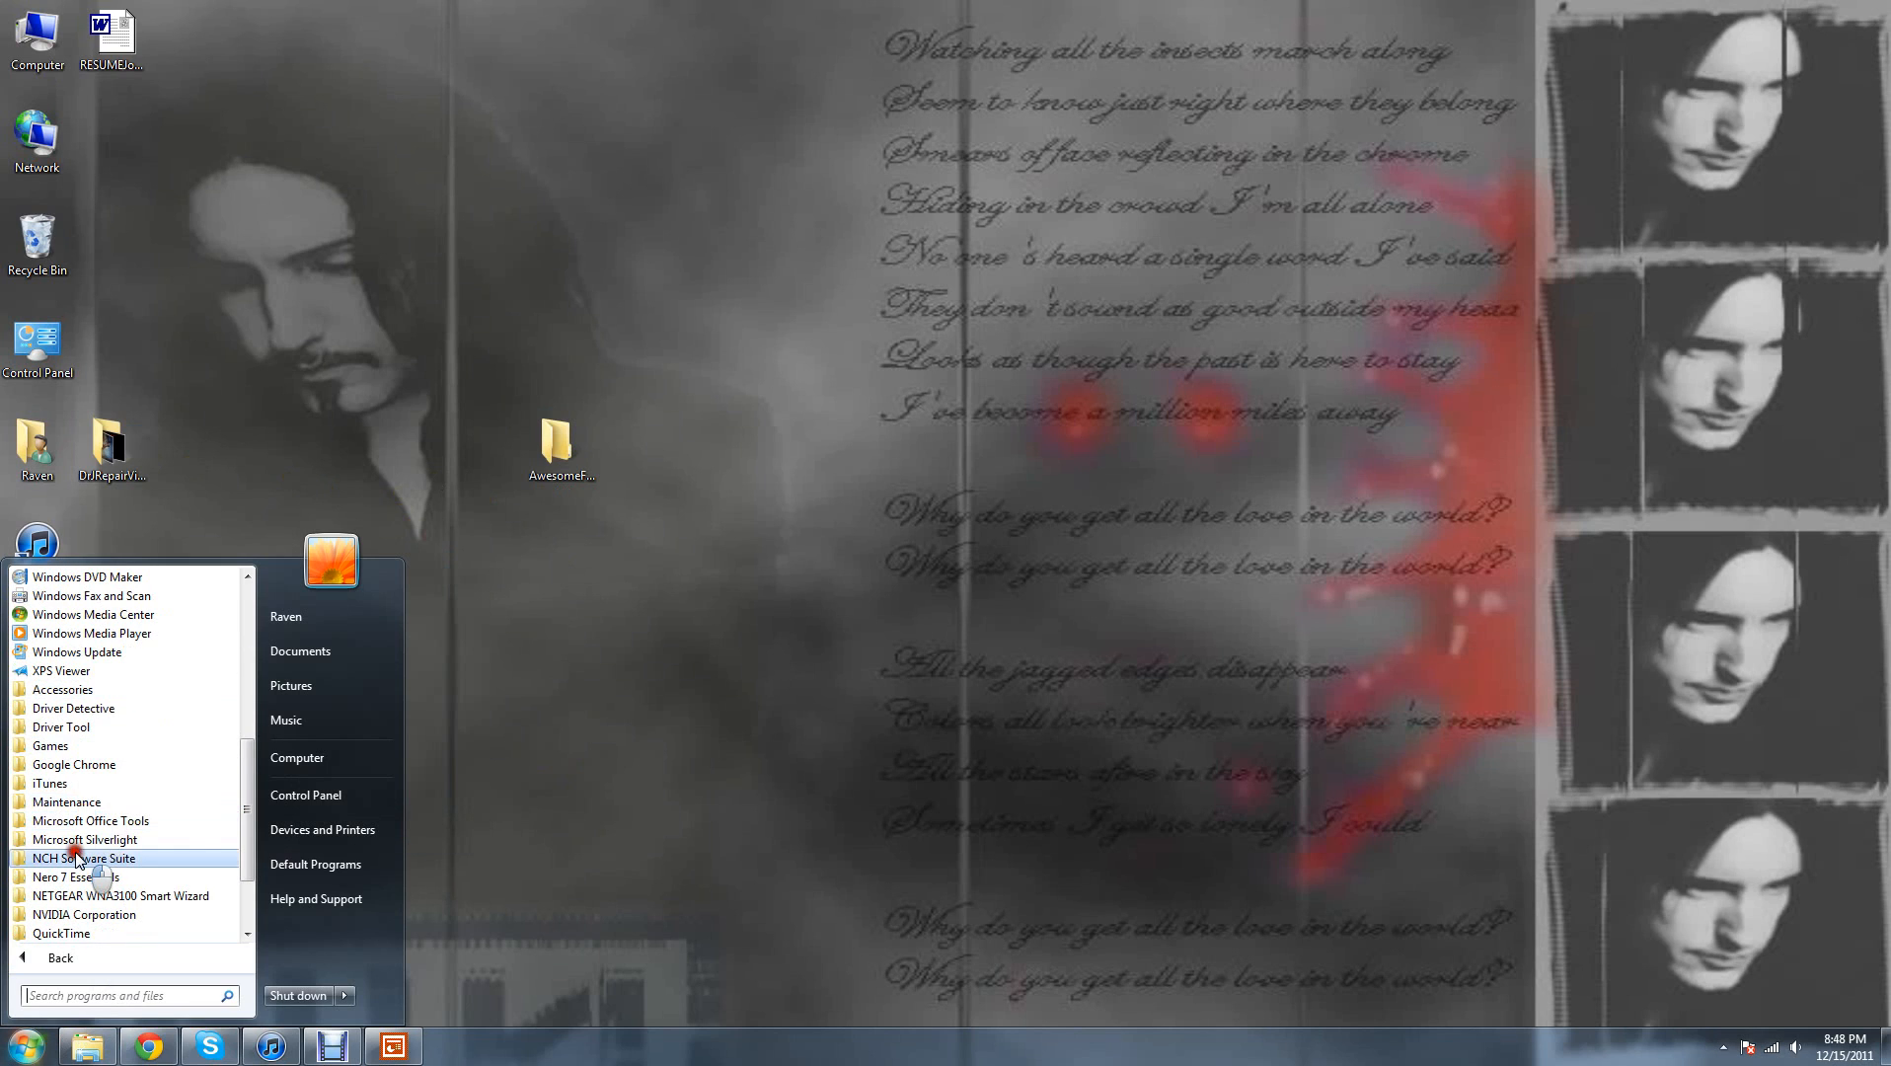
scroll(89, 802, "down", 2)
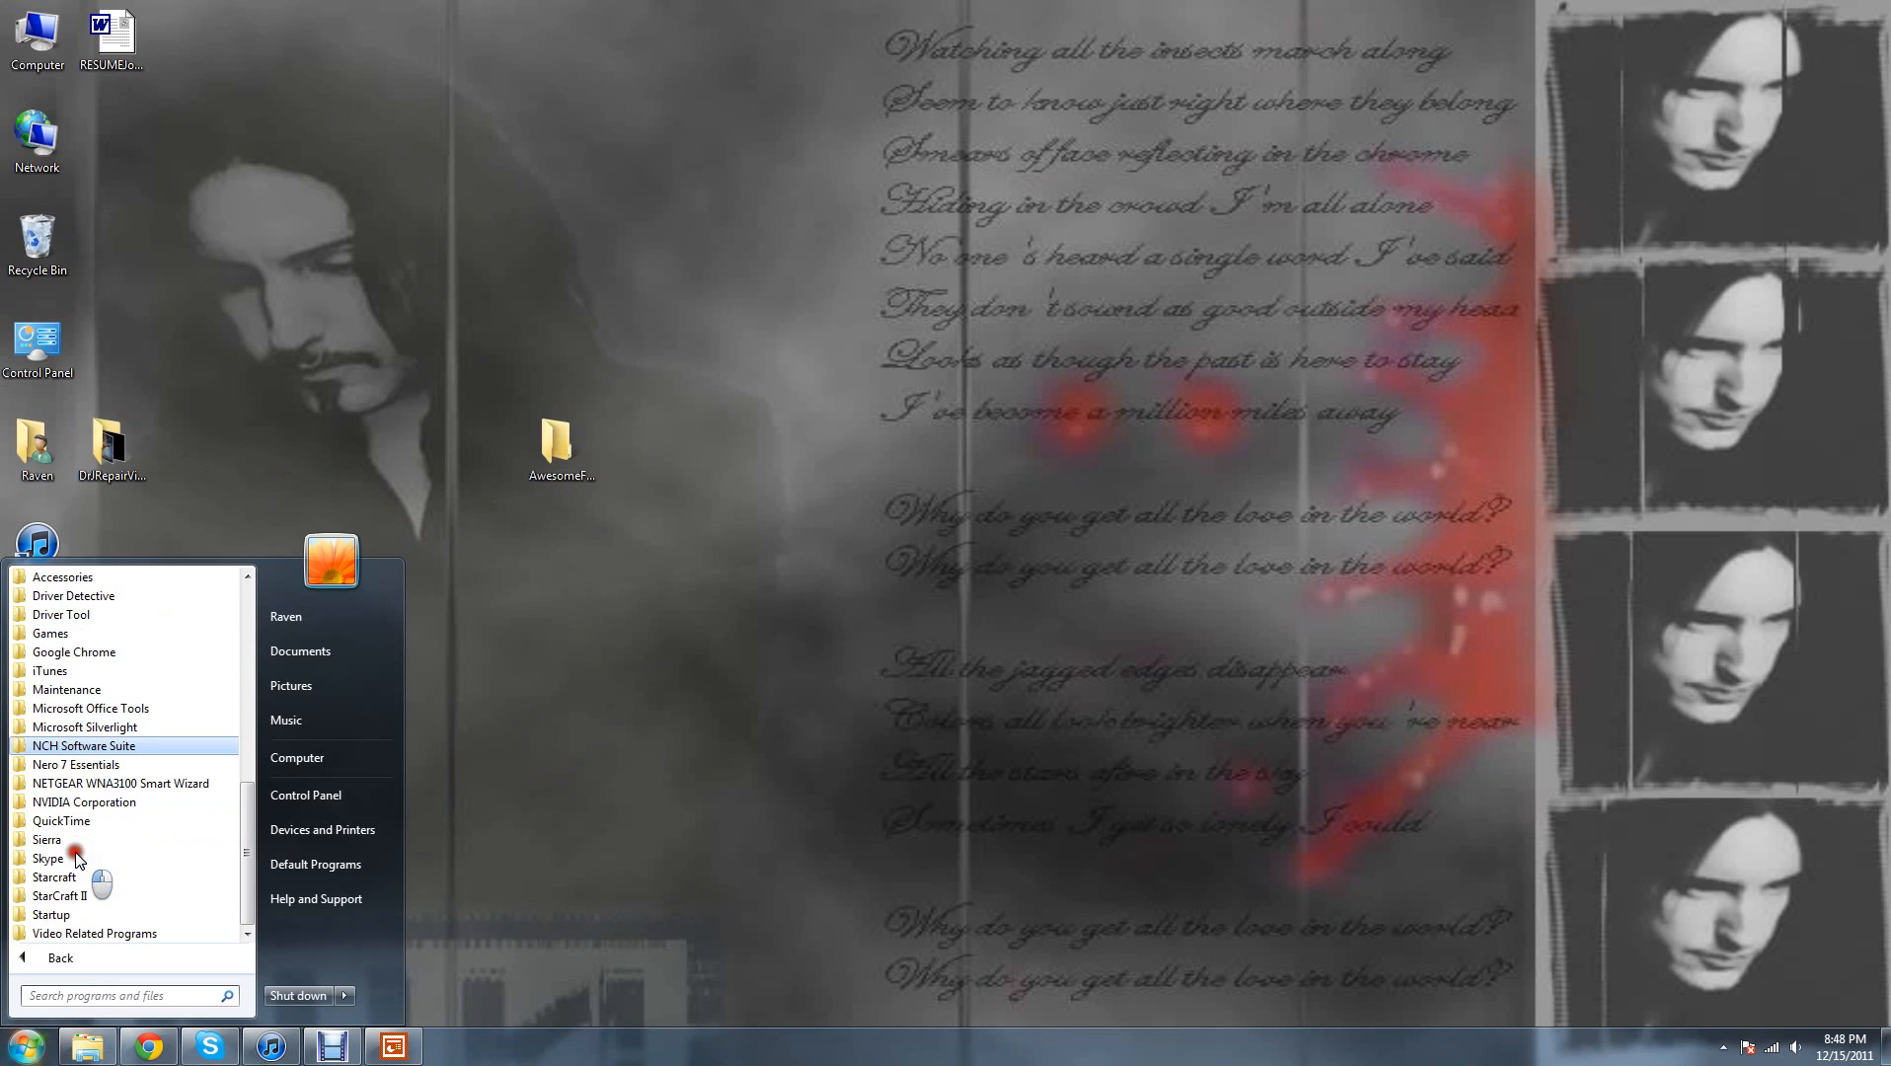
left_click(114, 708)
scroll(59, 770, "up", 4)
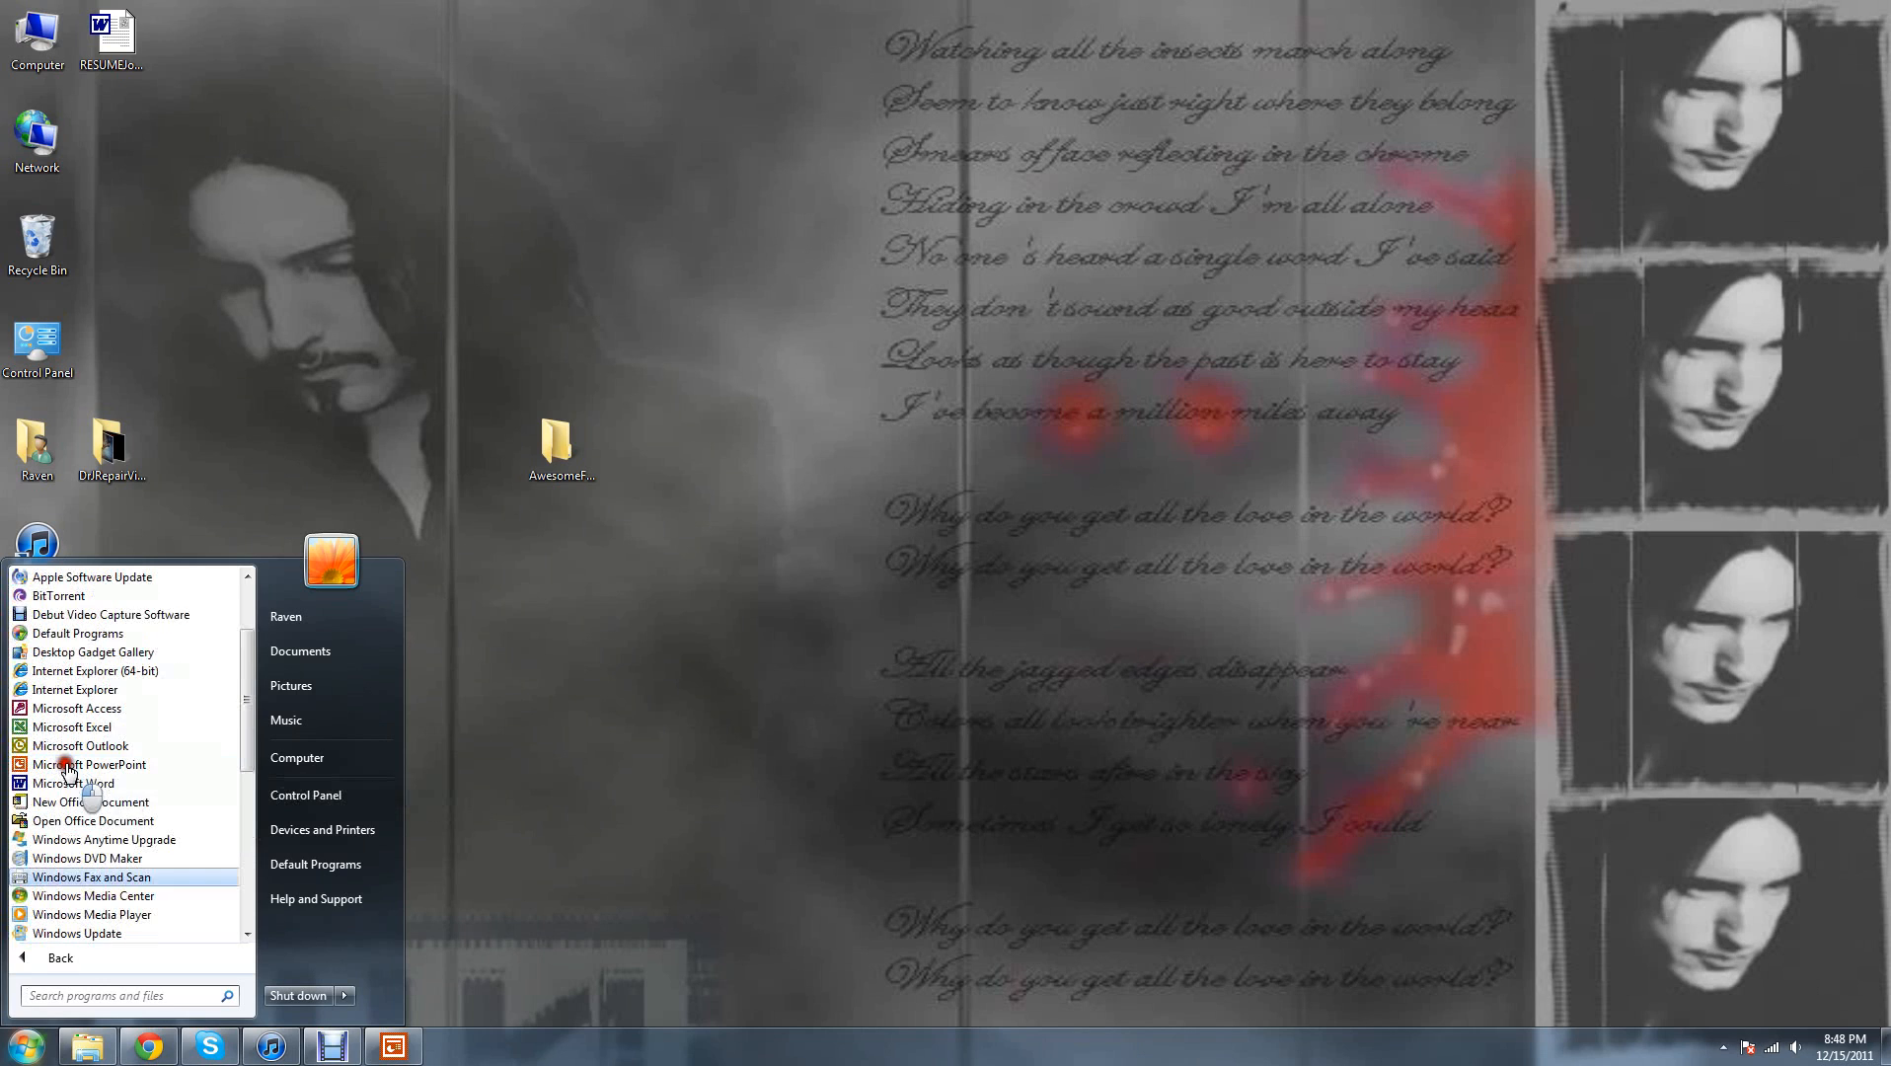
scroll(74, 780, "down", 1)
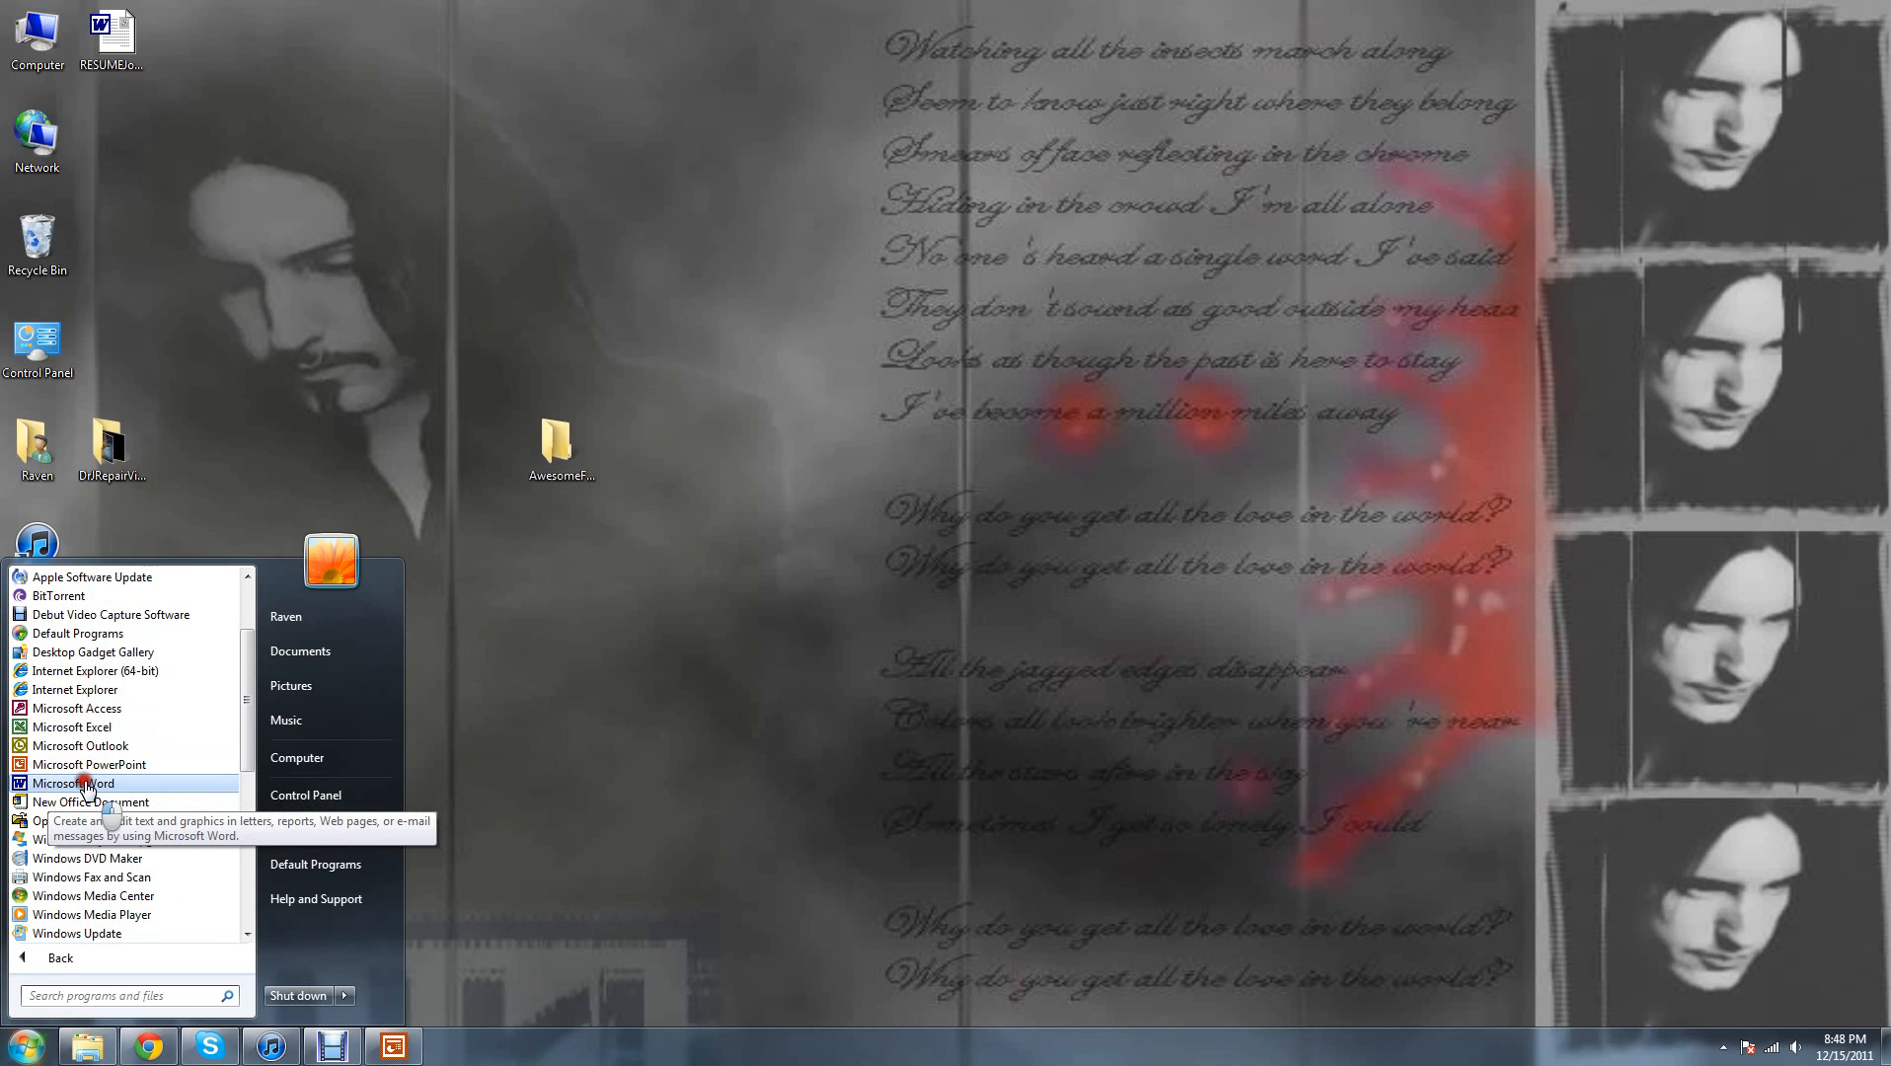
scroll(83, 789, "down", 5)
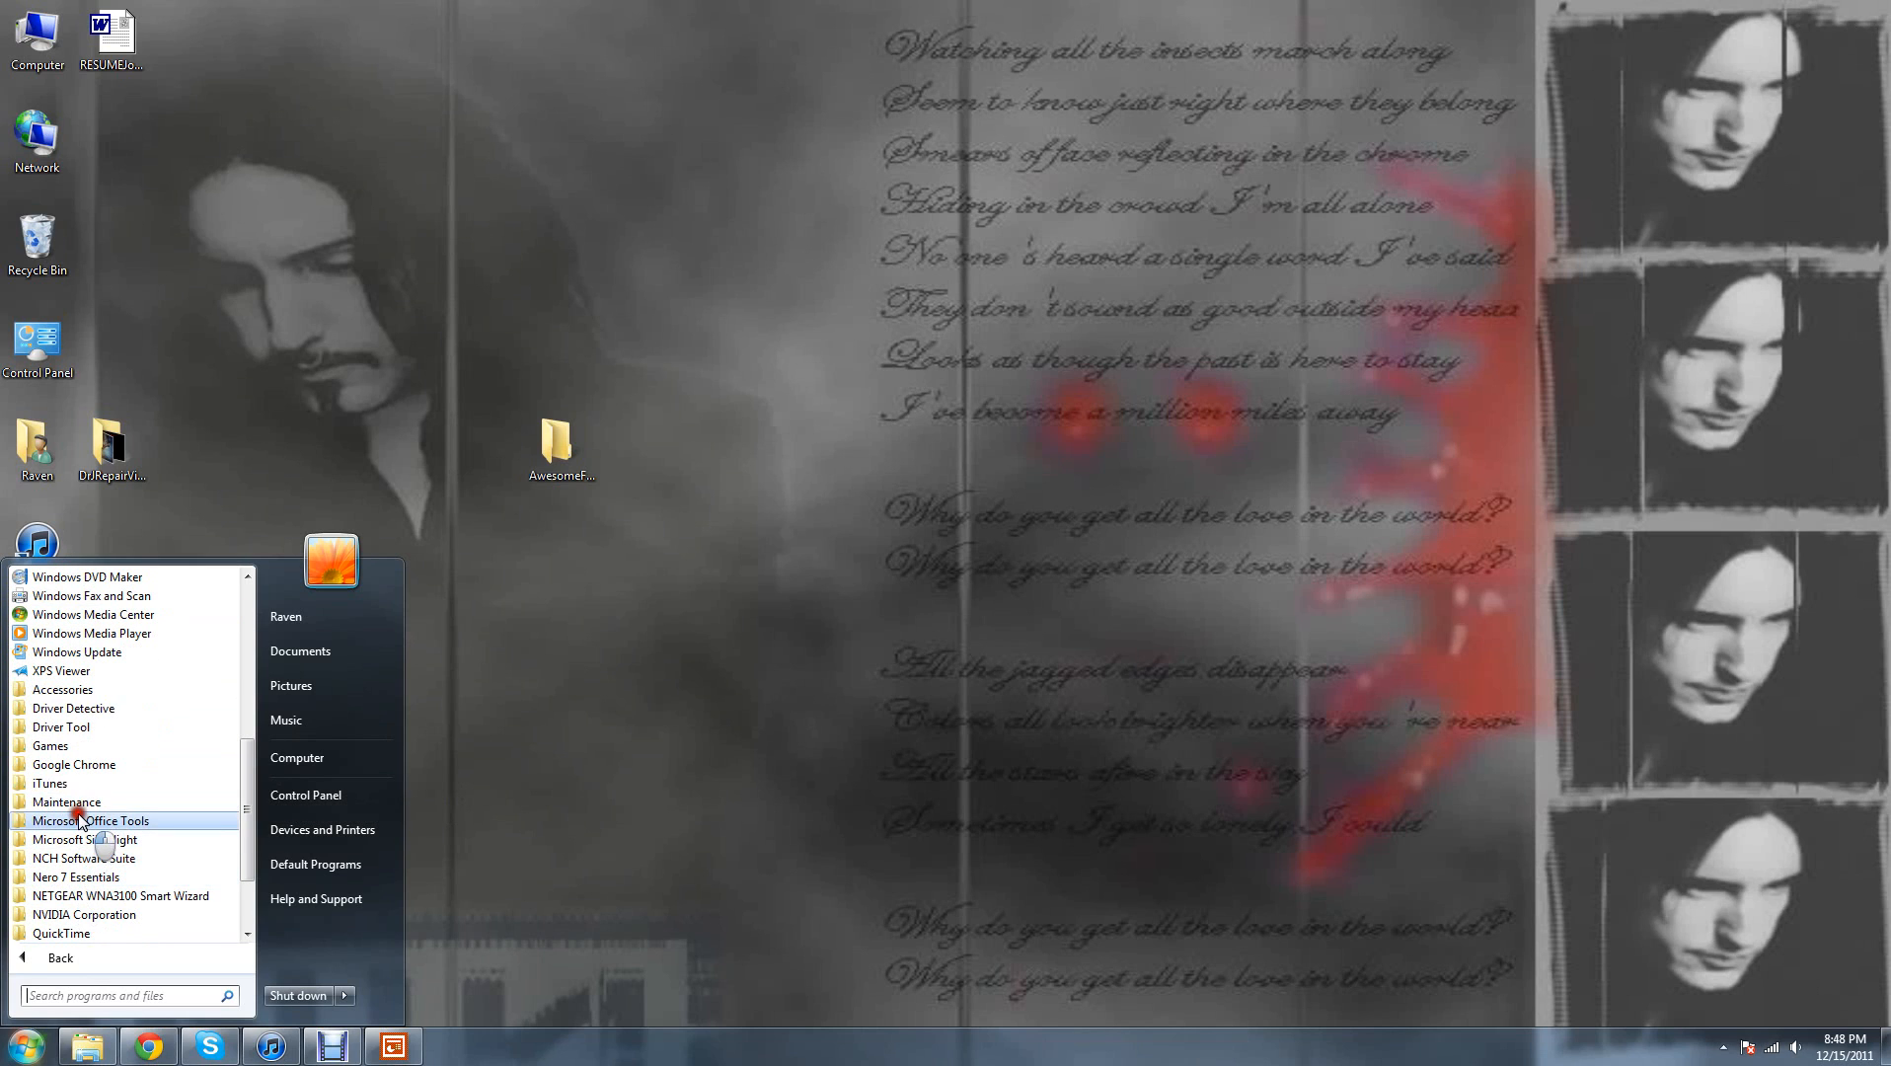
scroll(79, 800, "up", 5)
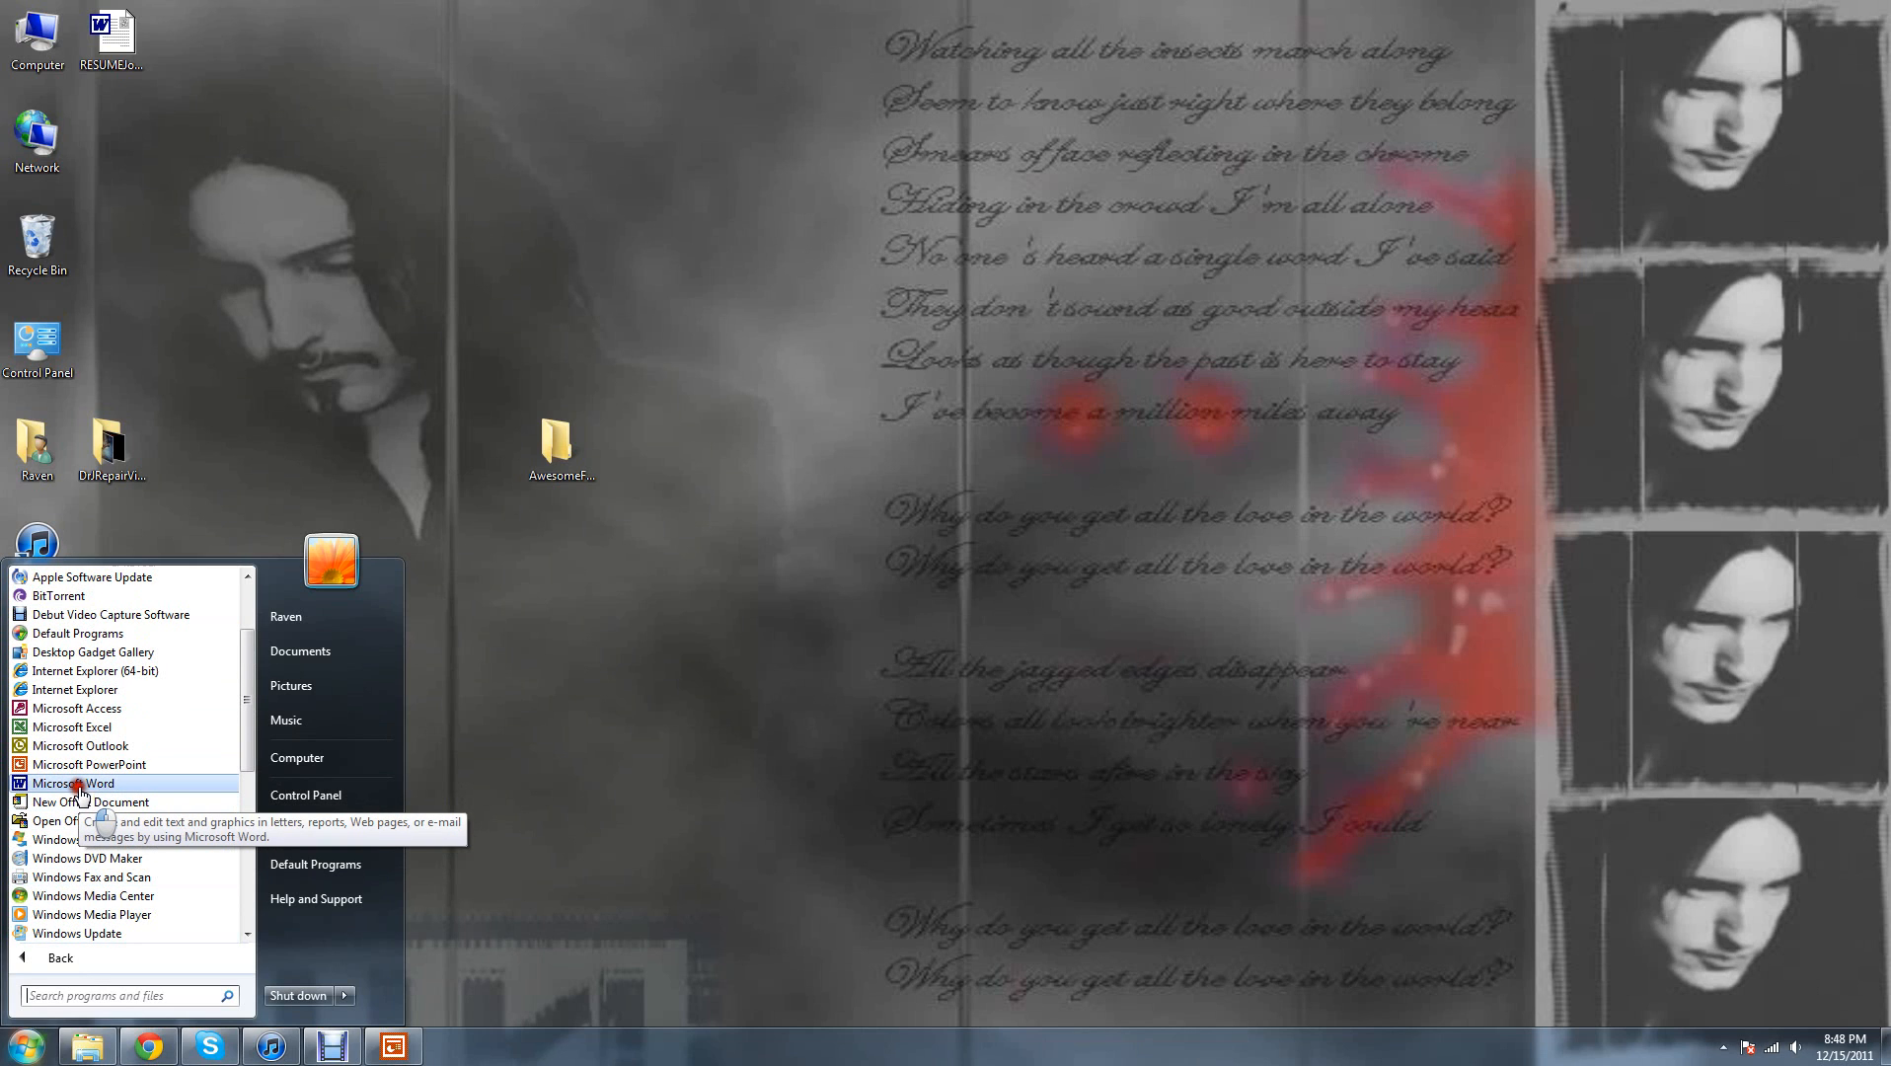
left_click(79, 783)
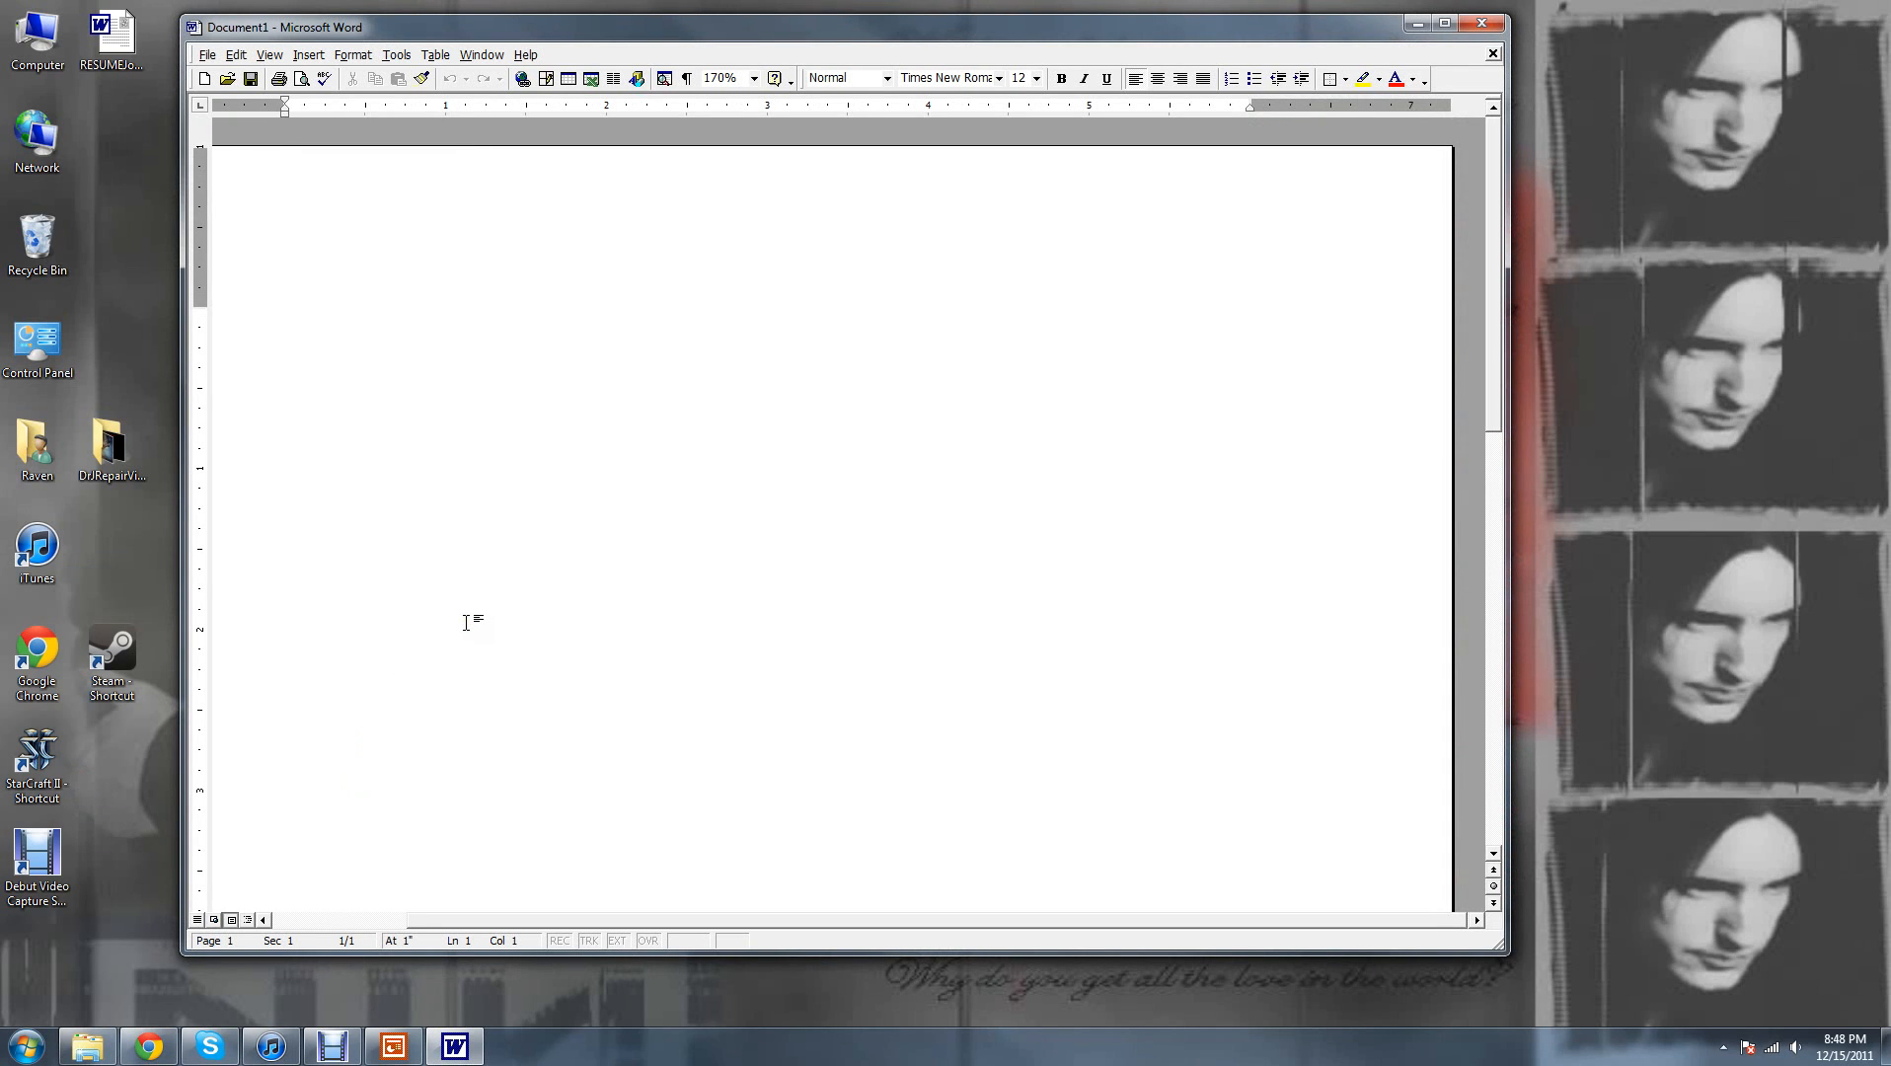
Step: Write the sentence "The rain in Spain falls mainly on the plane." in the blank document
type("The rain in Sp")
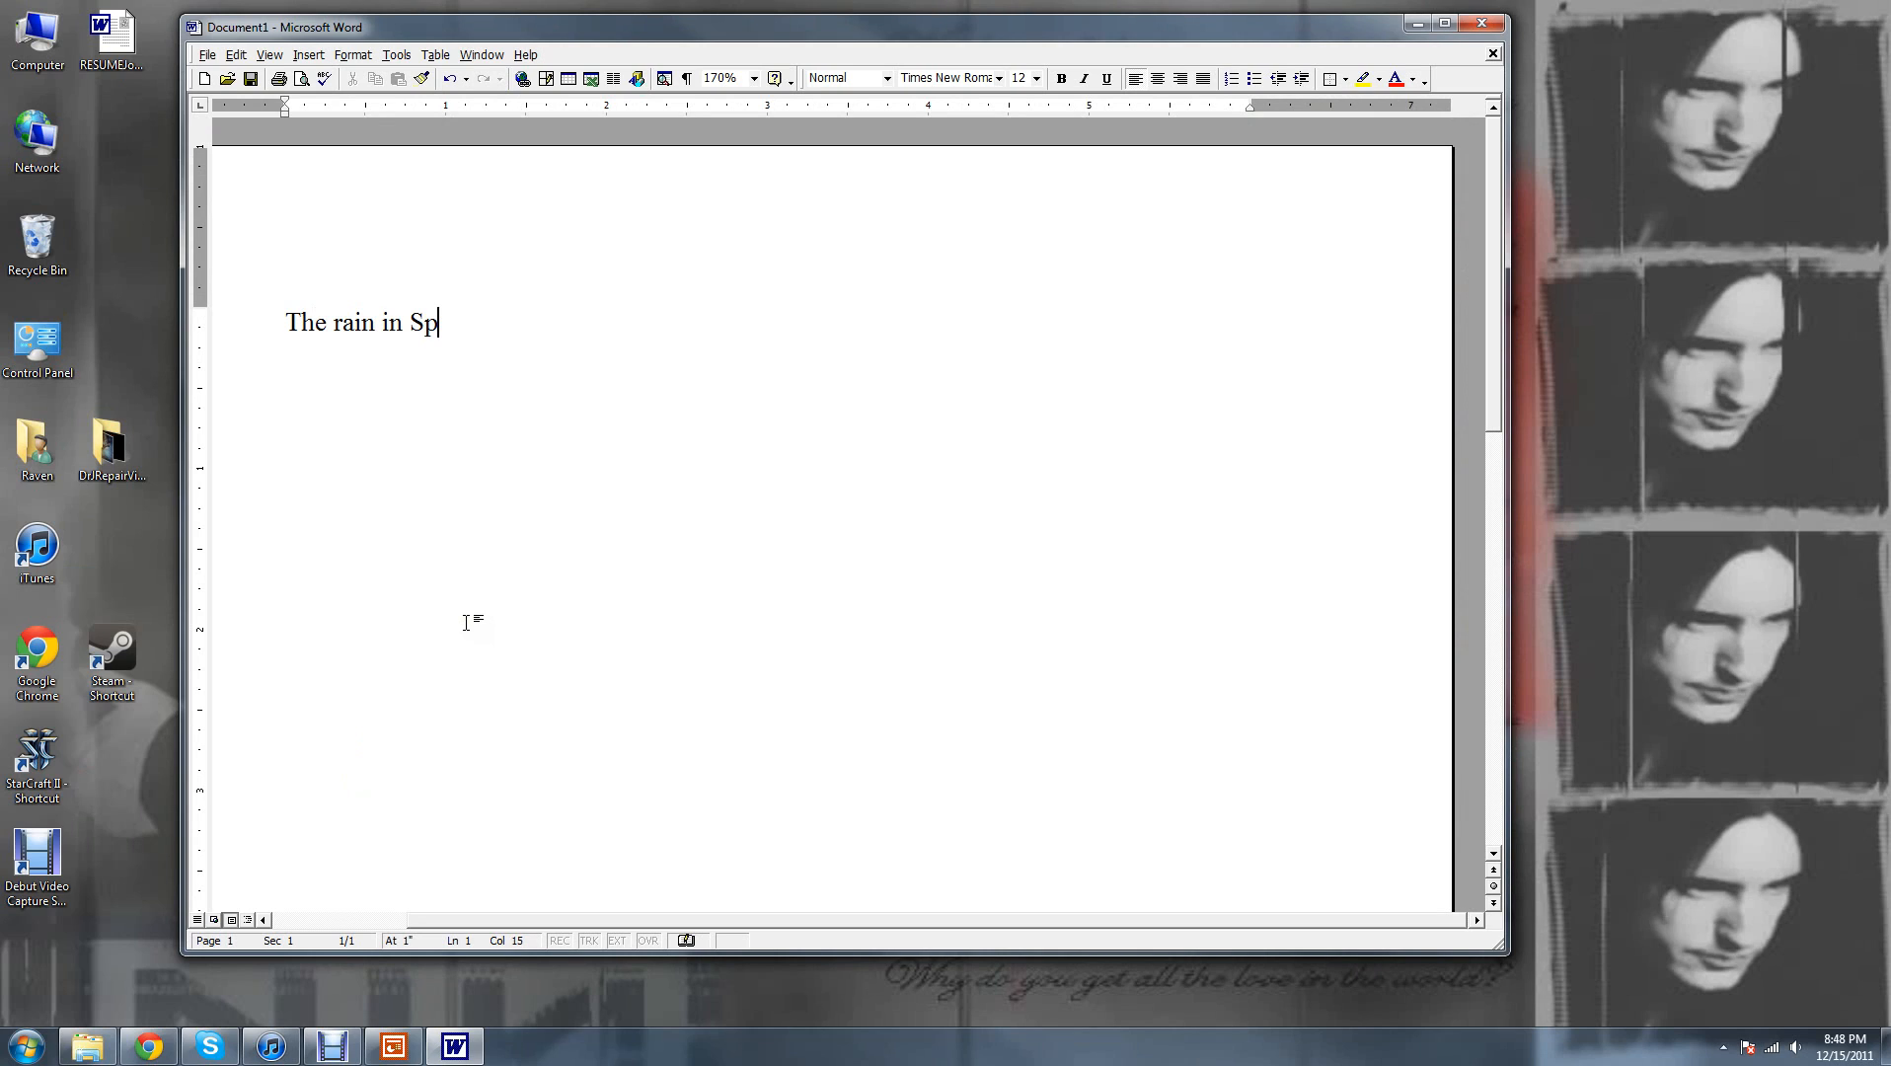
type("ain falls mainly on the plain")
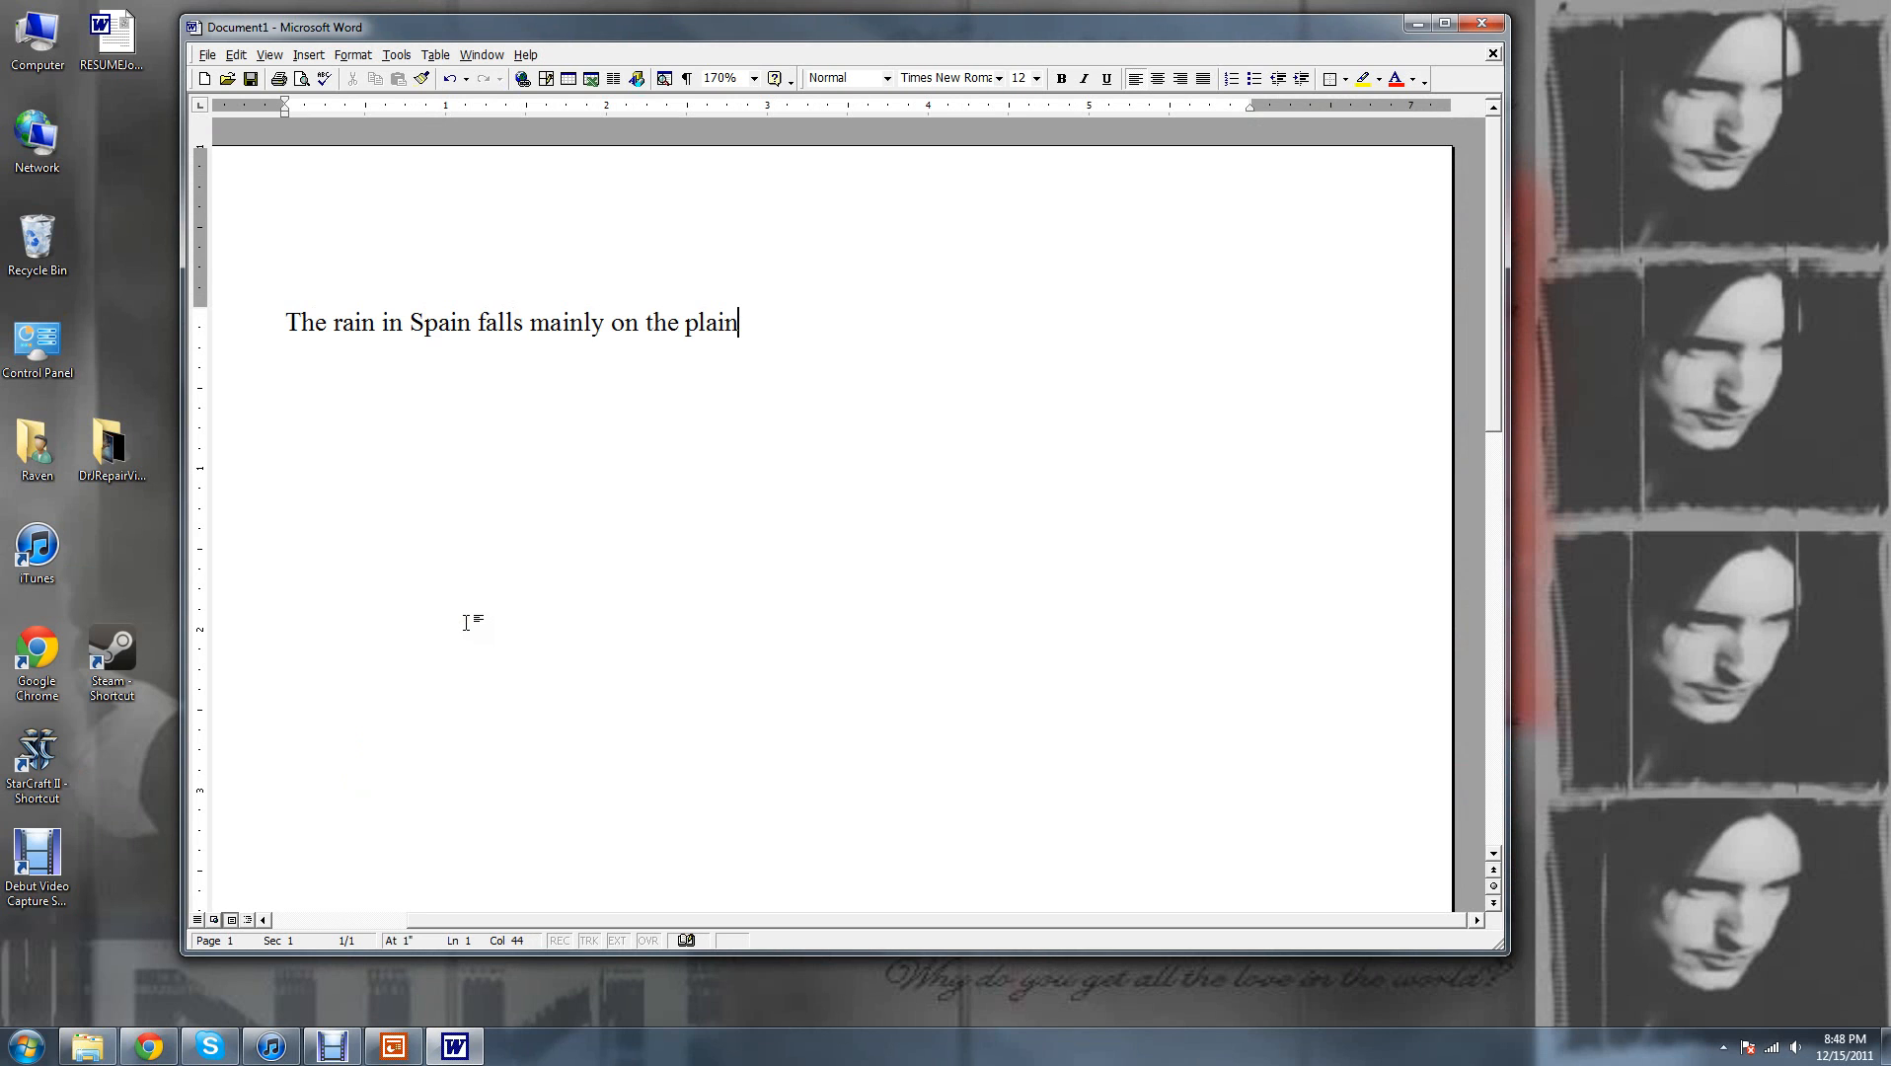
key("BackSpace")
key("BackSpace")
type("ne")
left_click(830, 351)
Step: Save the document to the Desktop as a Word Document named AwesomeFile
scroll(470, 296, "up", 7, "ctrl")
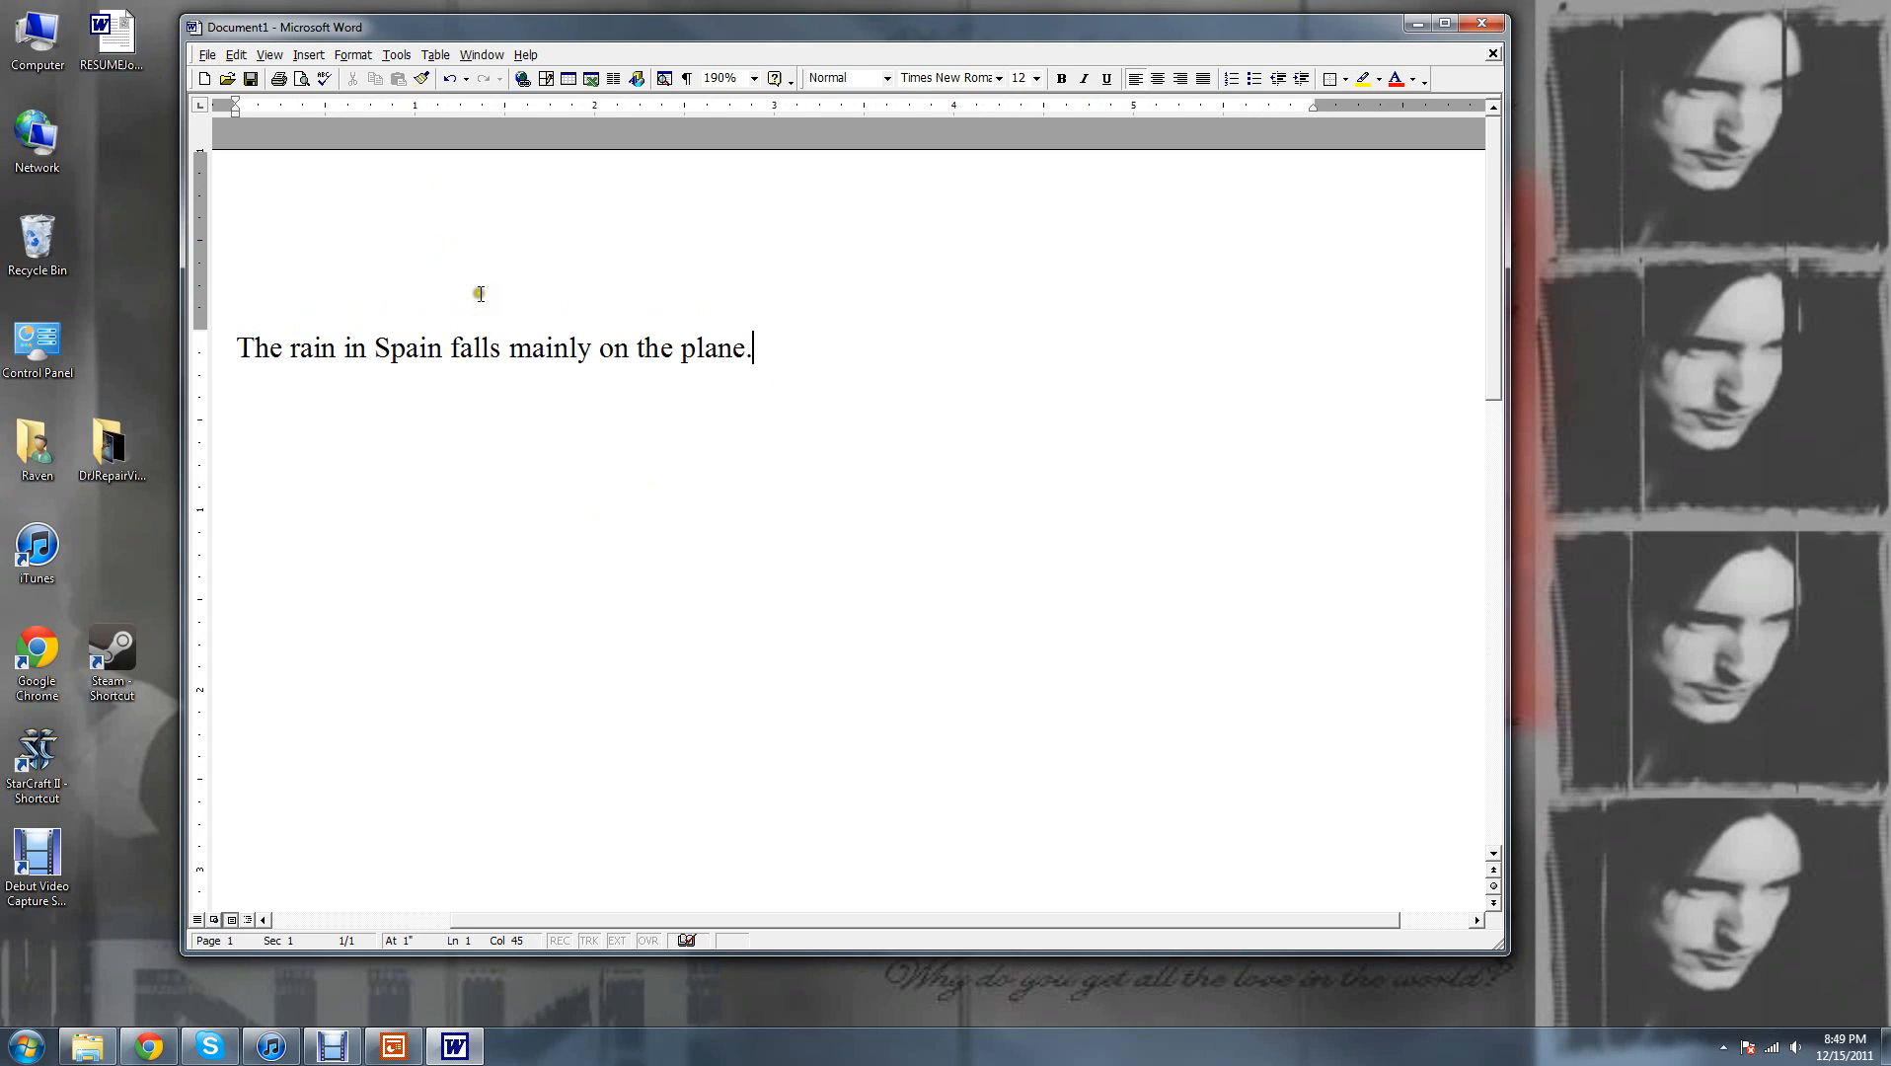
scroll(434, 297, "up", 3, "ctrl")
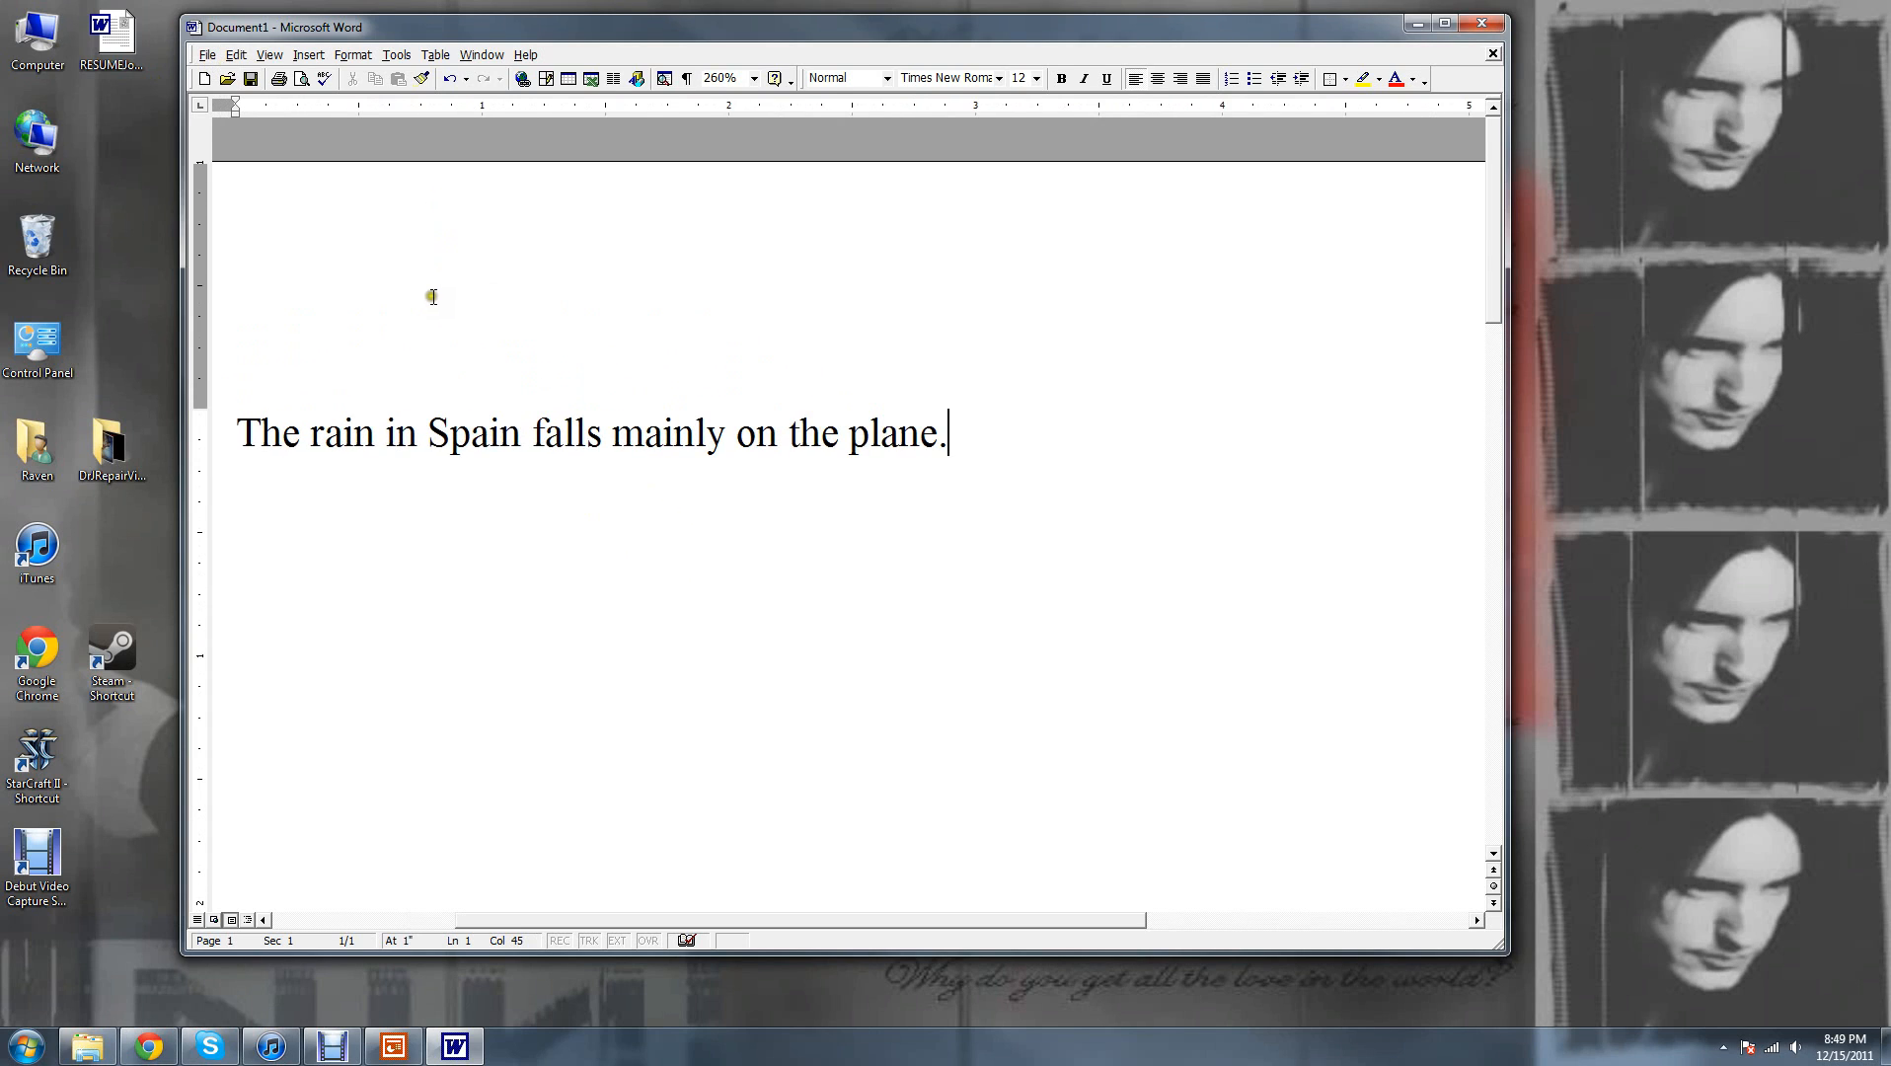
left_click(208, 55)
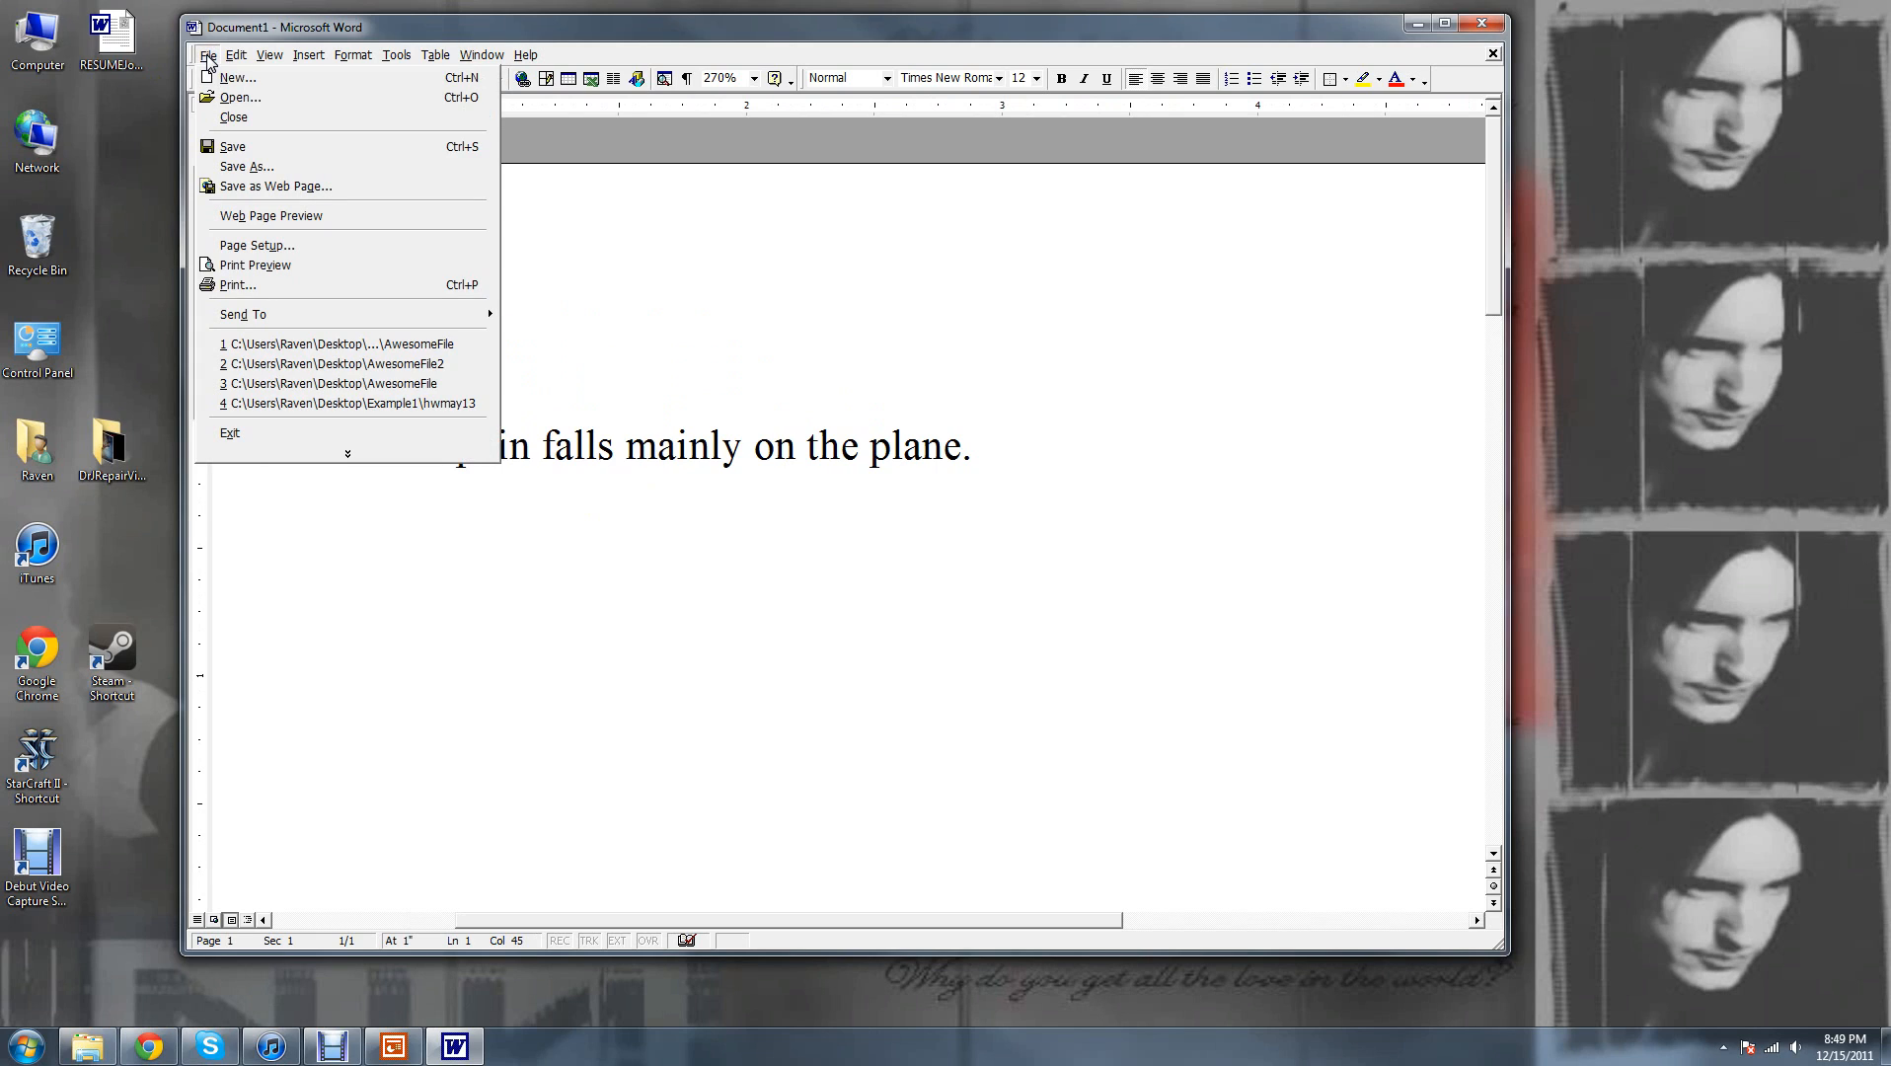
left_click(248, 160)
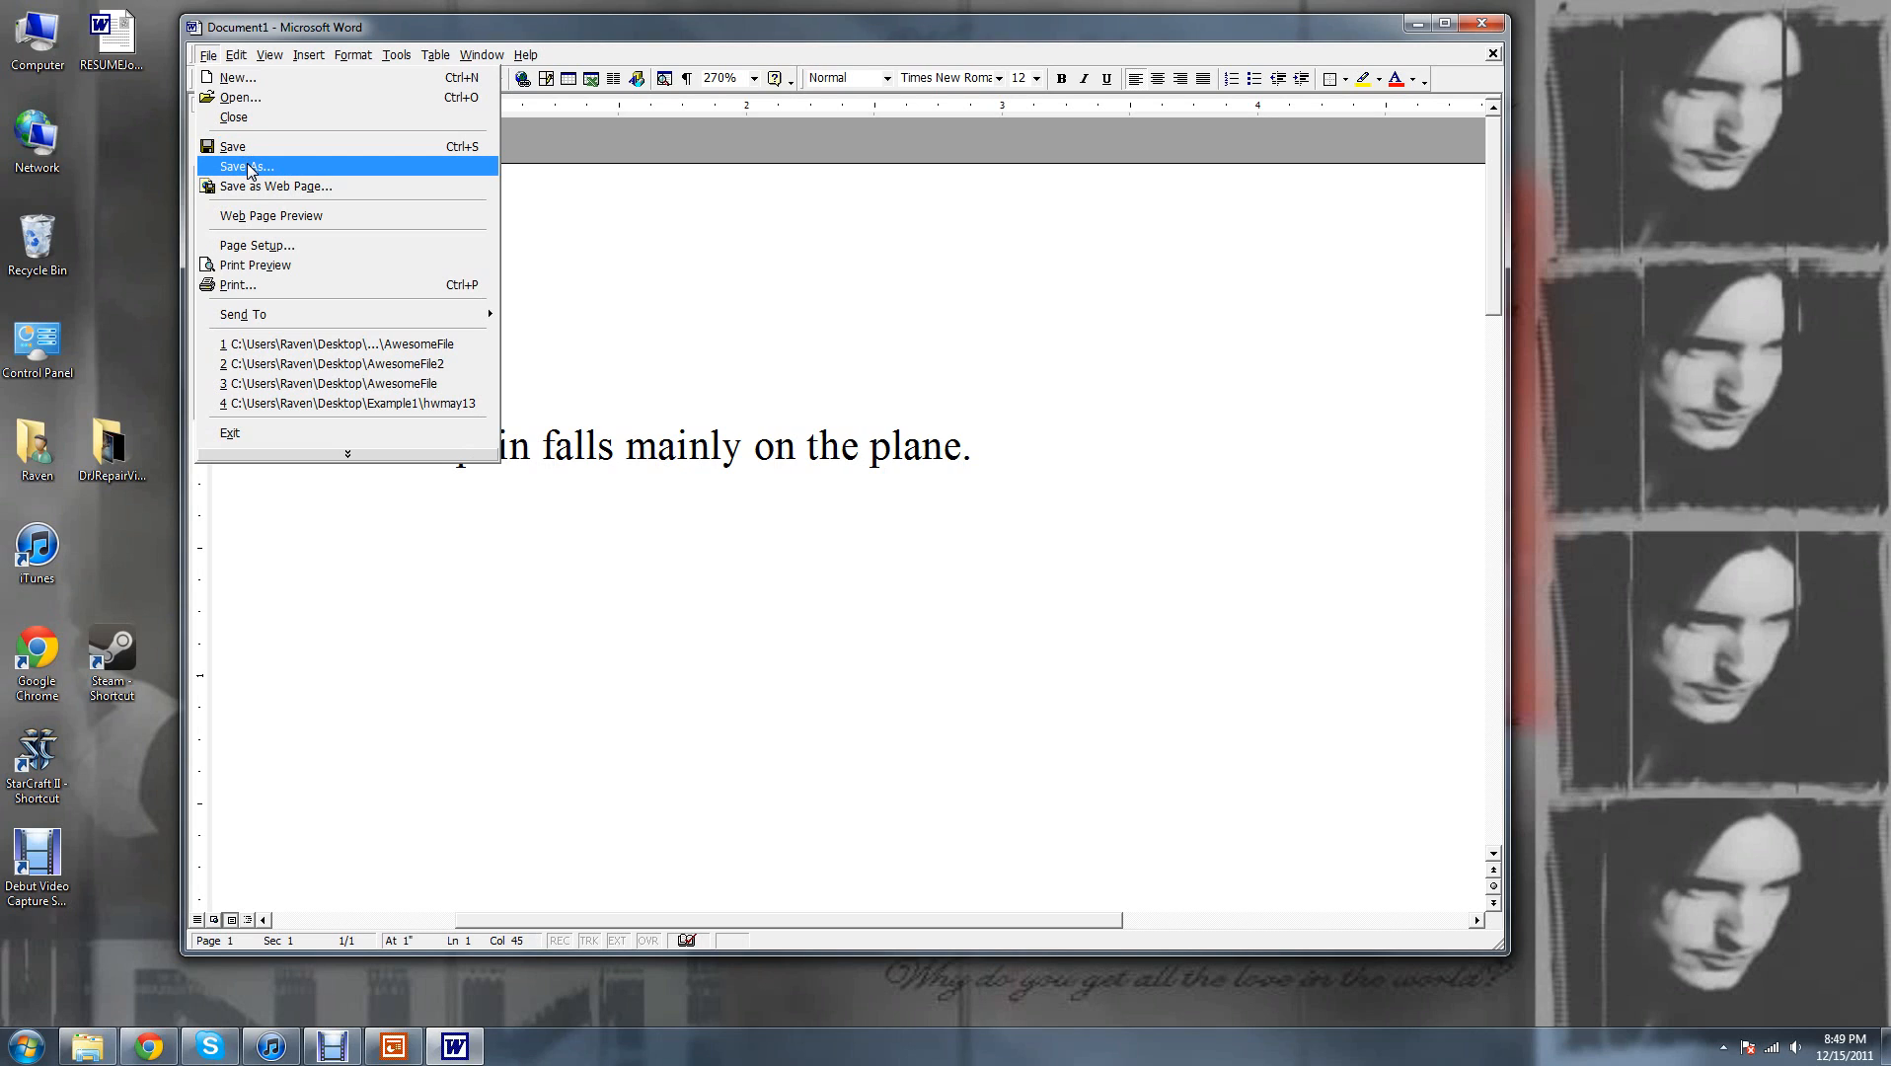
left_click(242, 164)
left_click(244, 167)
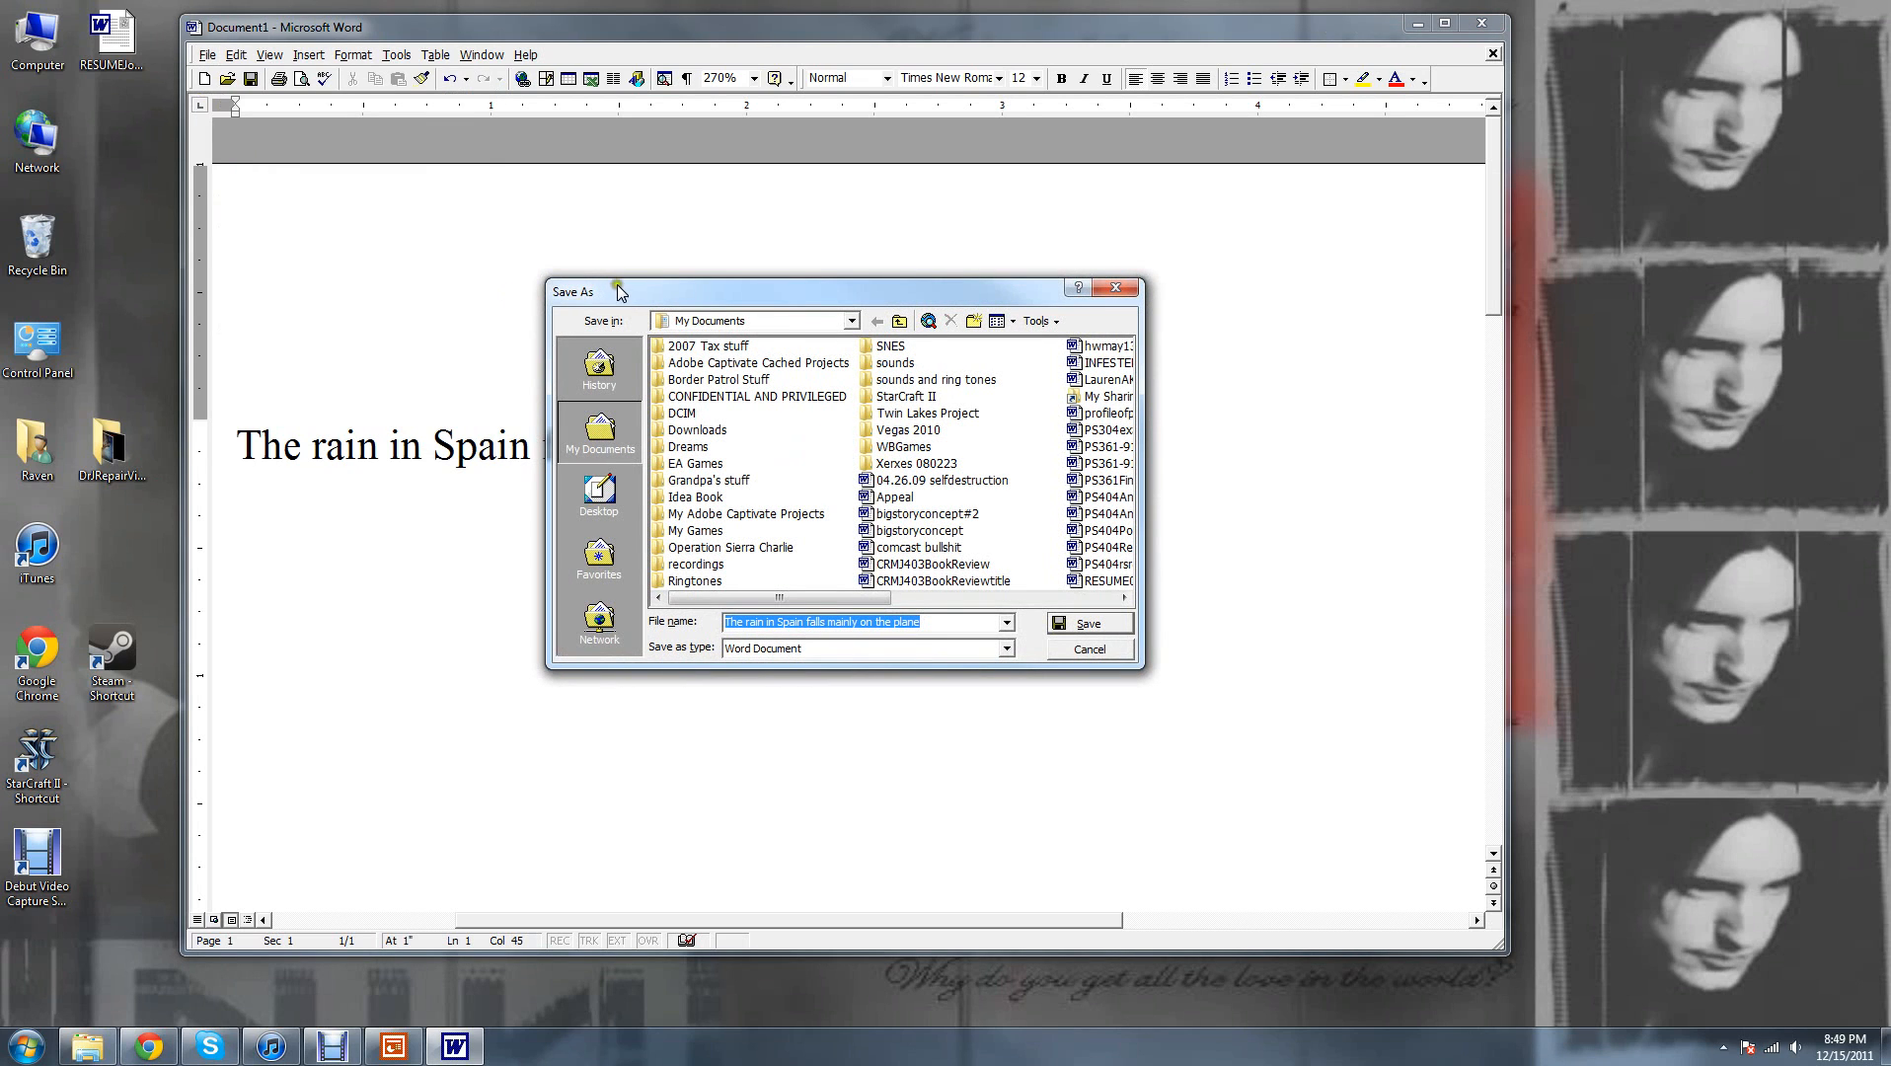
left_click(598, 505)
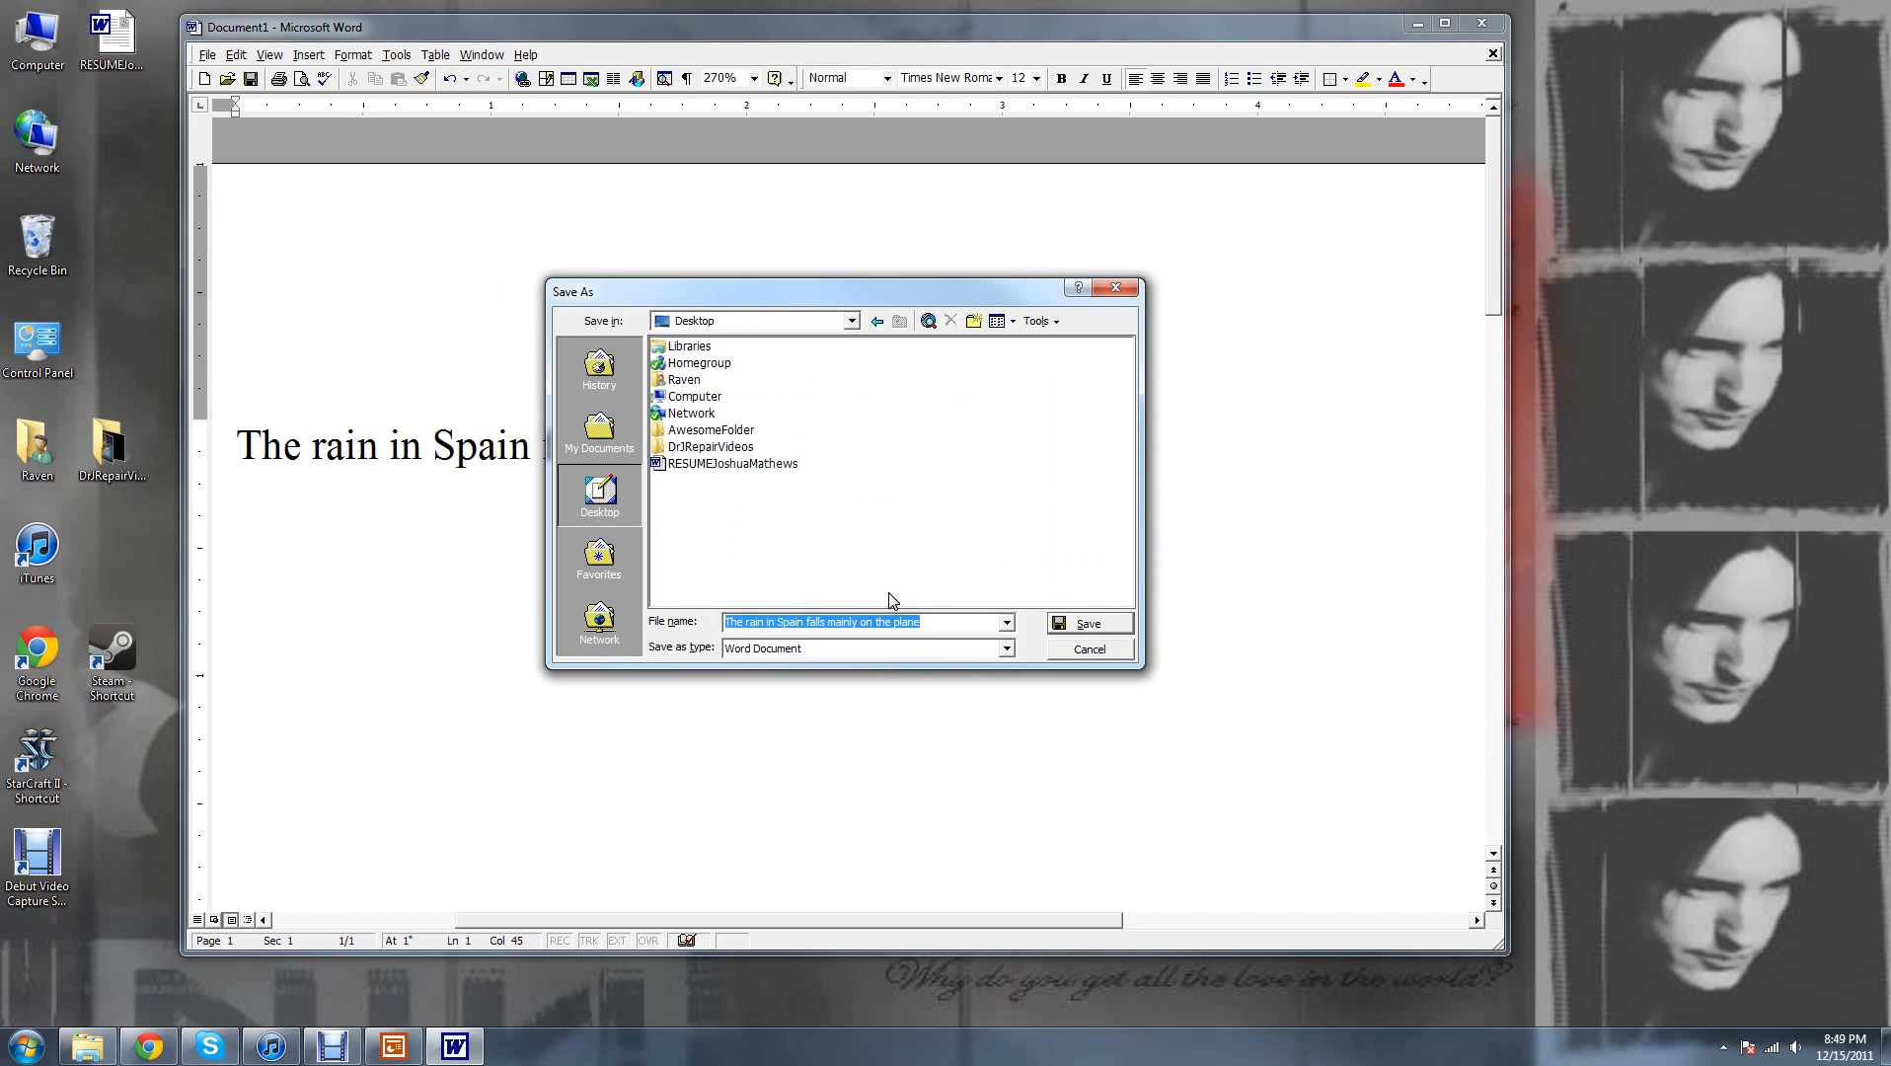
type("AwesomeFile")
key("Return")
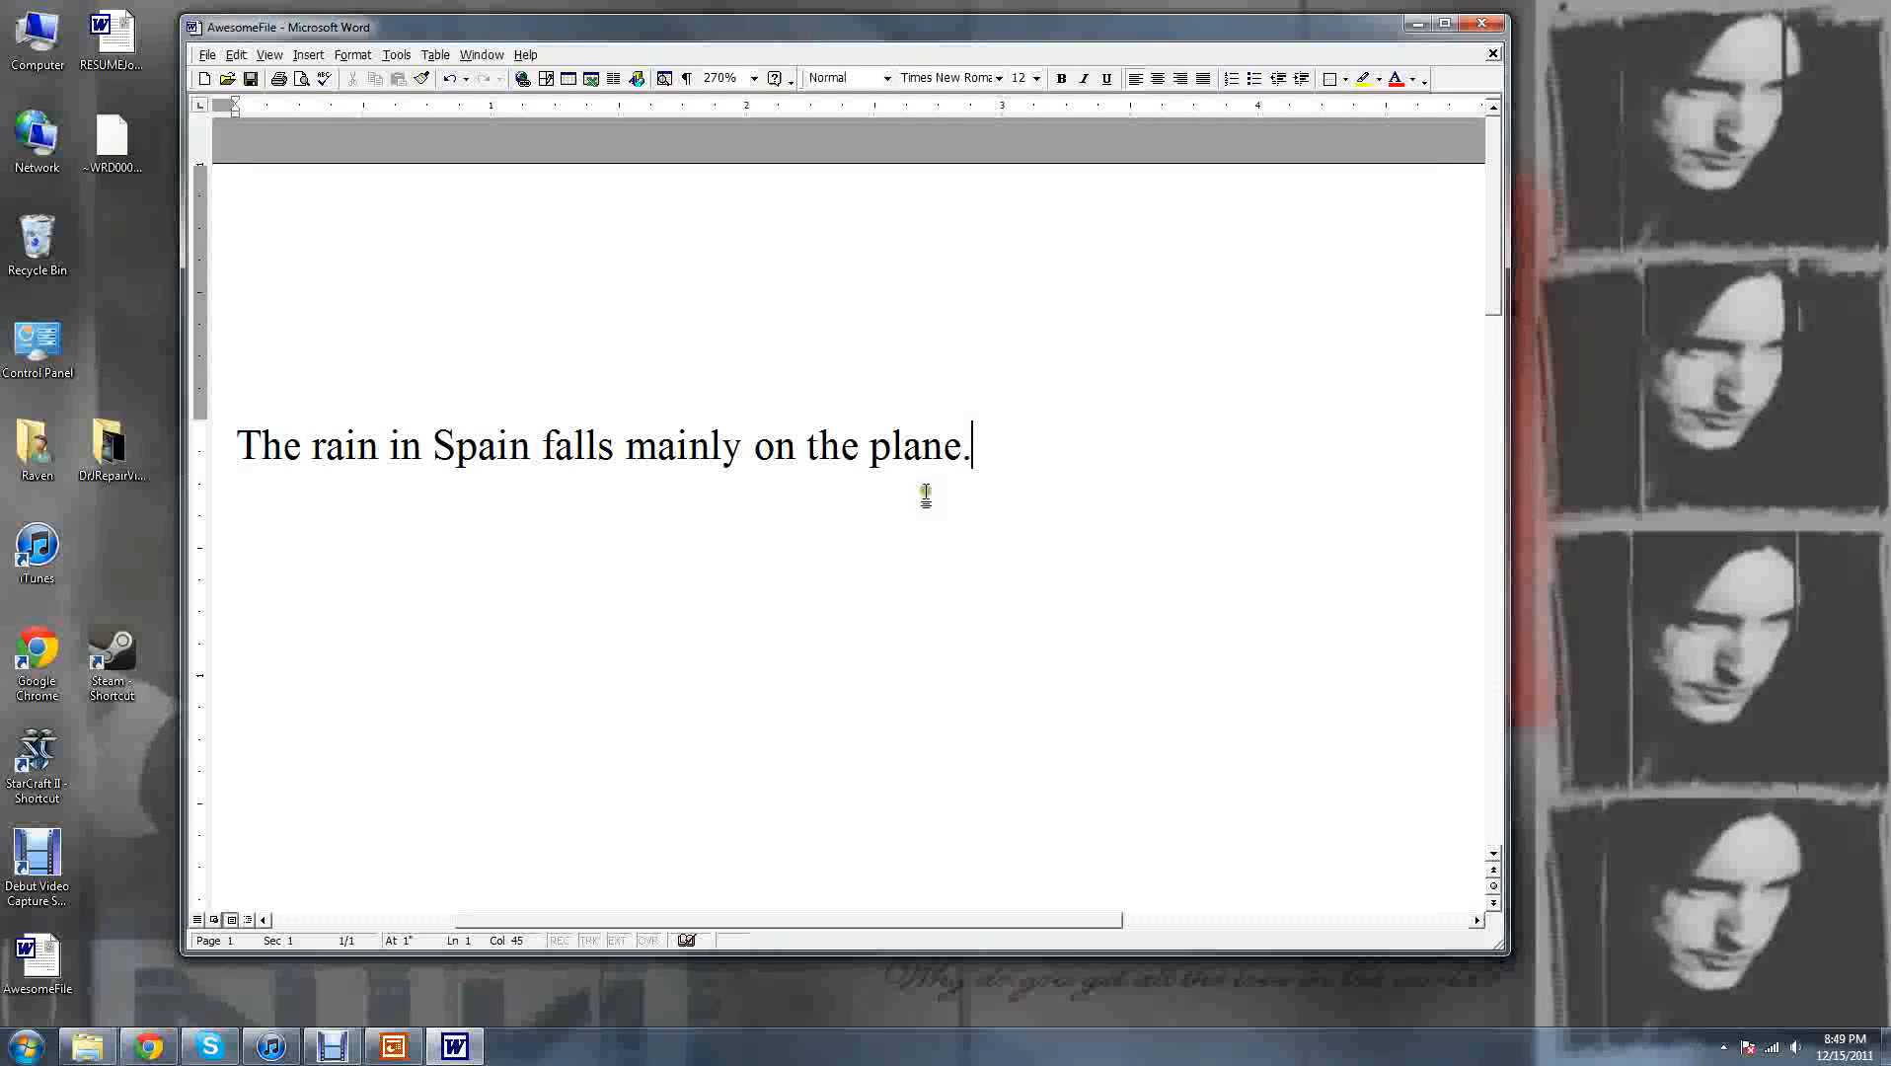
Step: Minimize the document window and place the AwesomeFile and AwesomeFolder icons side by side in the open area of the desktop
left_click(1422, 22)
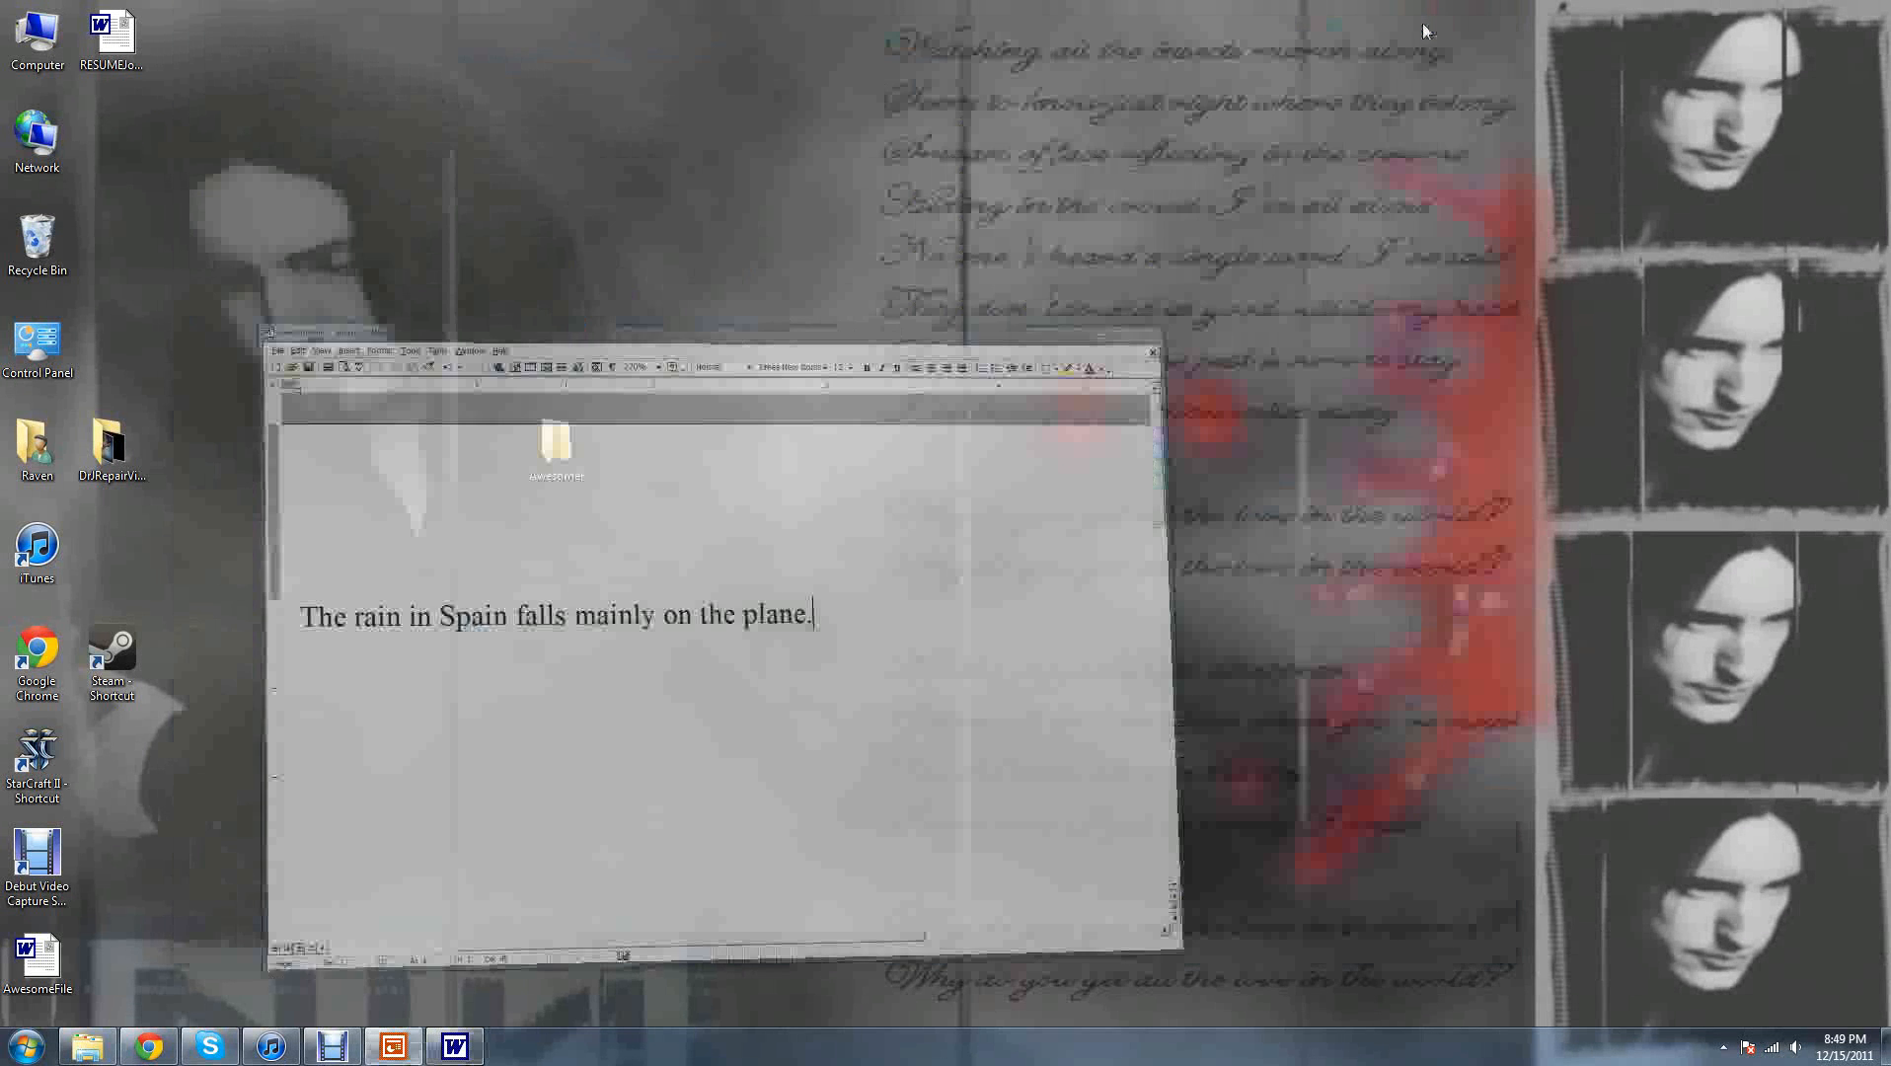
left_click_drag(38, 955, 863, 458)
left_click_drag(754, 358, 977, 557)
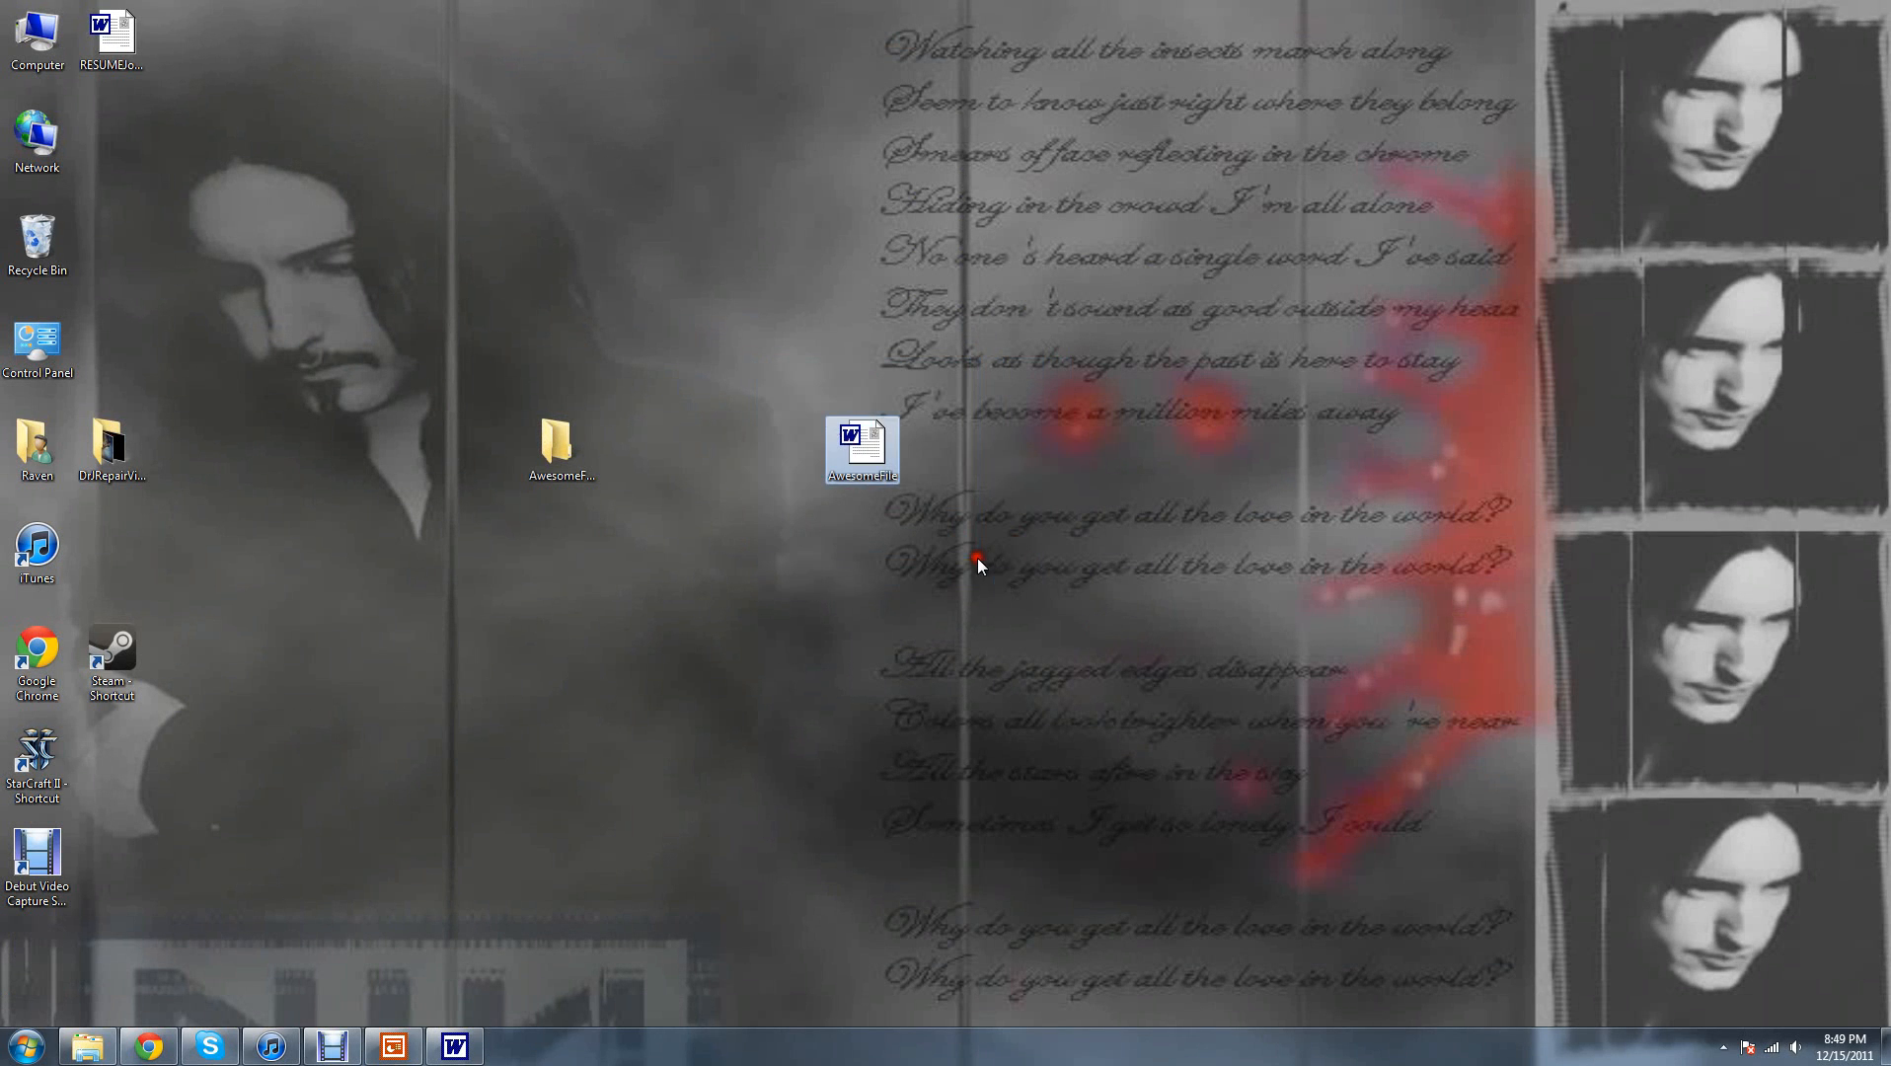
left_click(1032, 592)
mouse_move(449, 351)
left_mouse_down()
mouse_move(662, 532)
mouse_move(474, 375)
left_mouse_up()
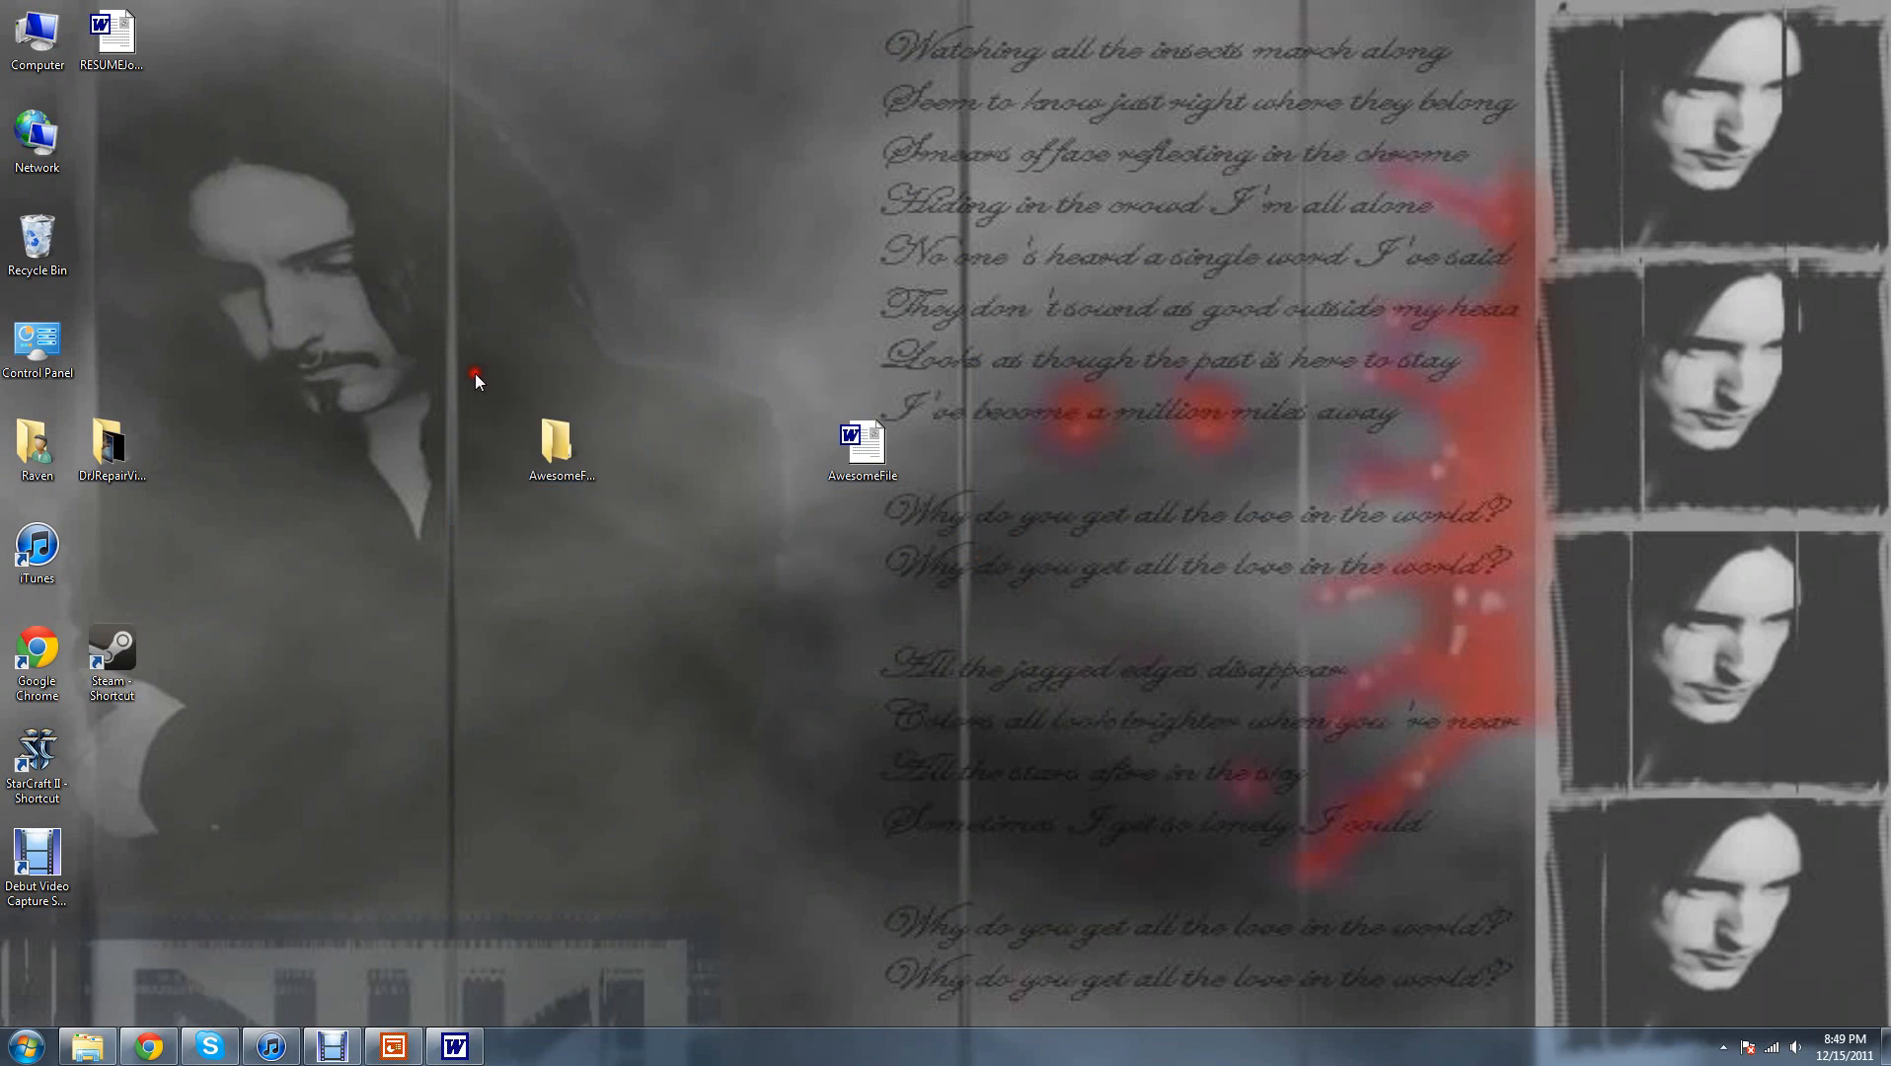
left_click(577, 452)
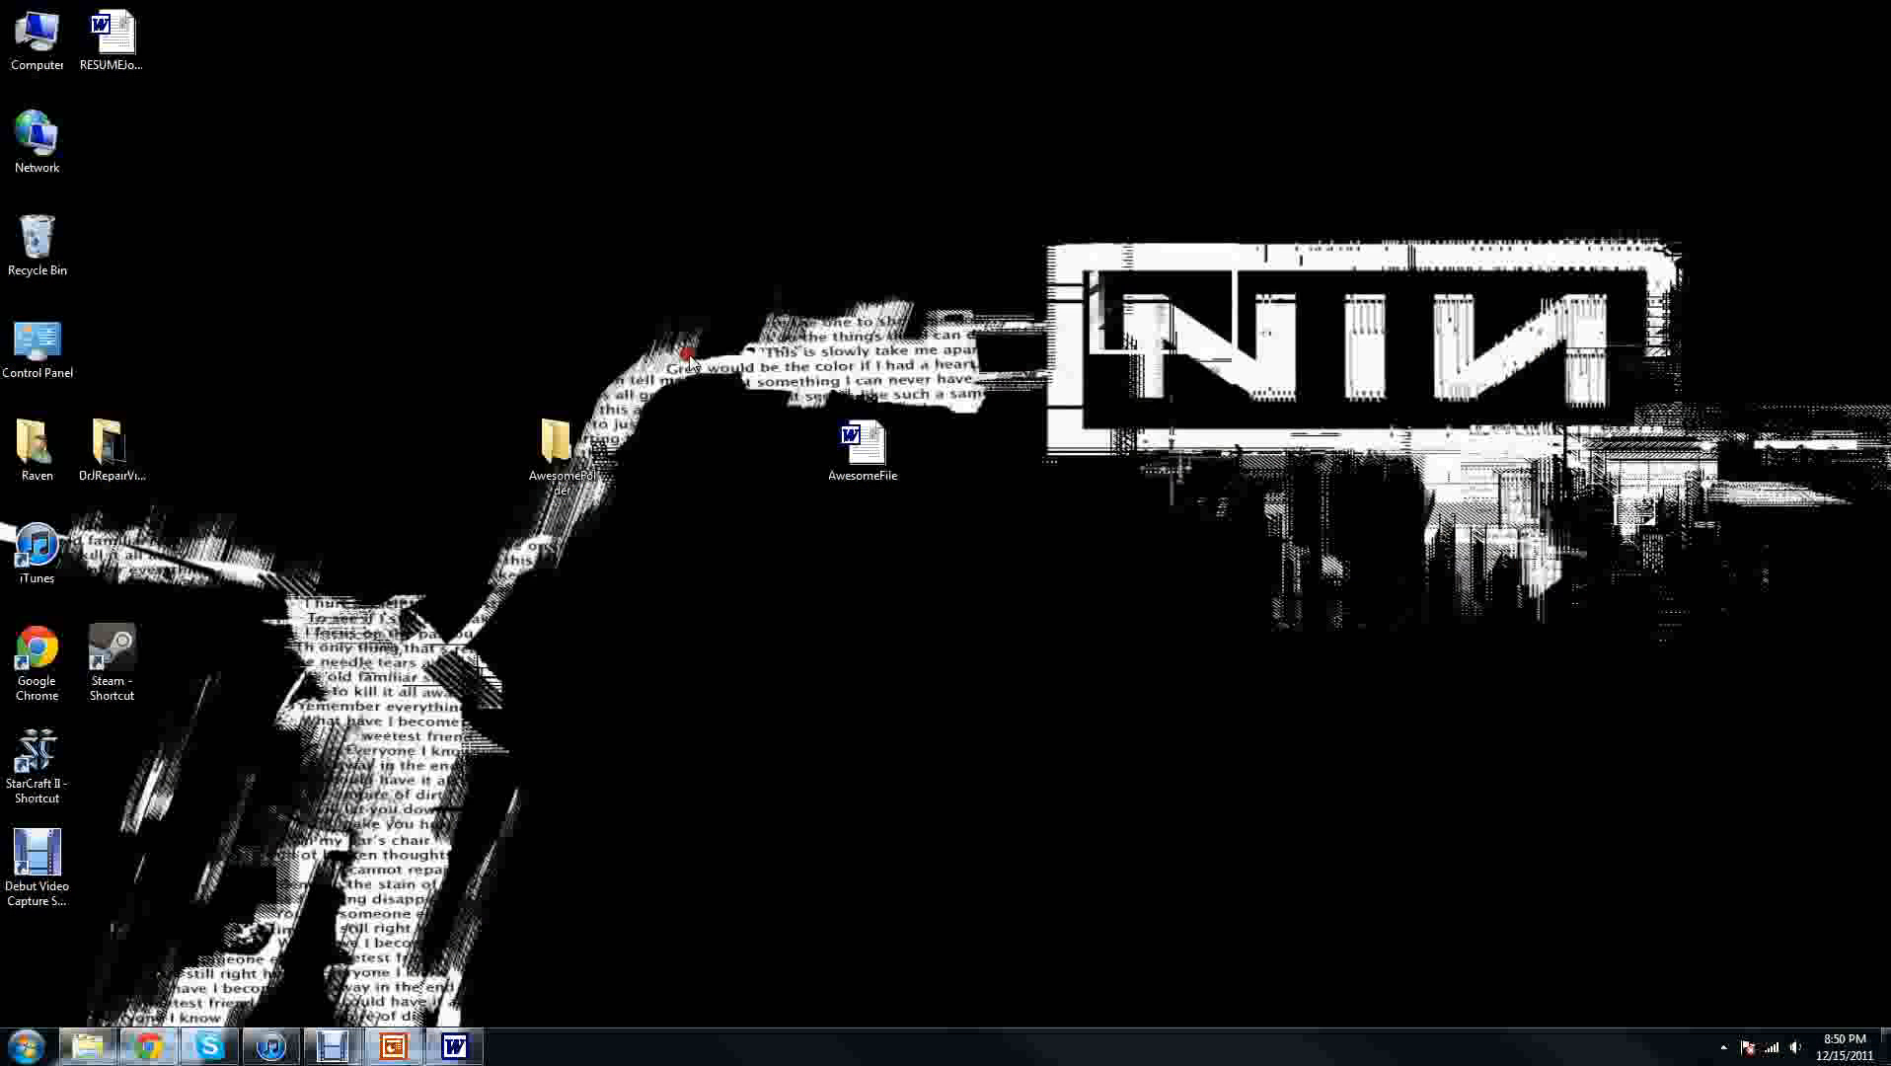
left_click_drag(576, 452, 817, 447)
left_click(901, 572)
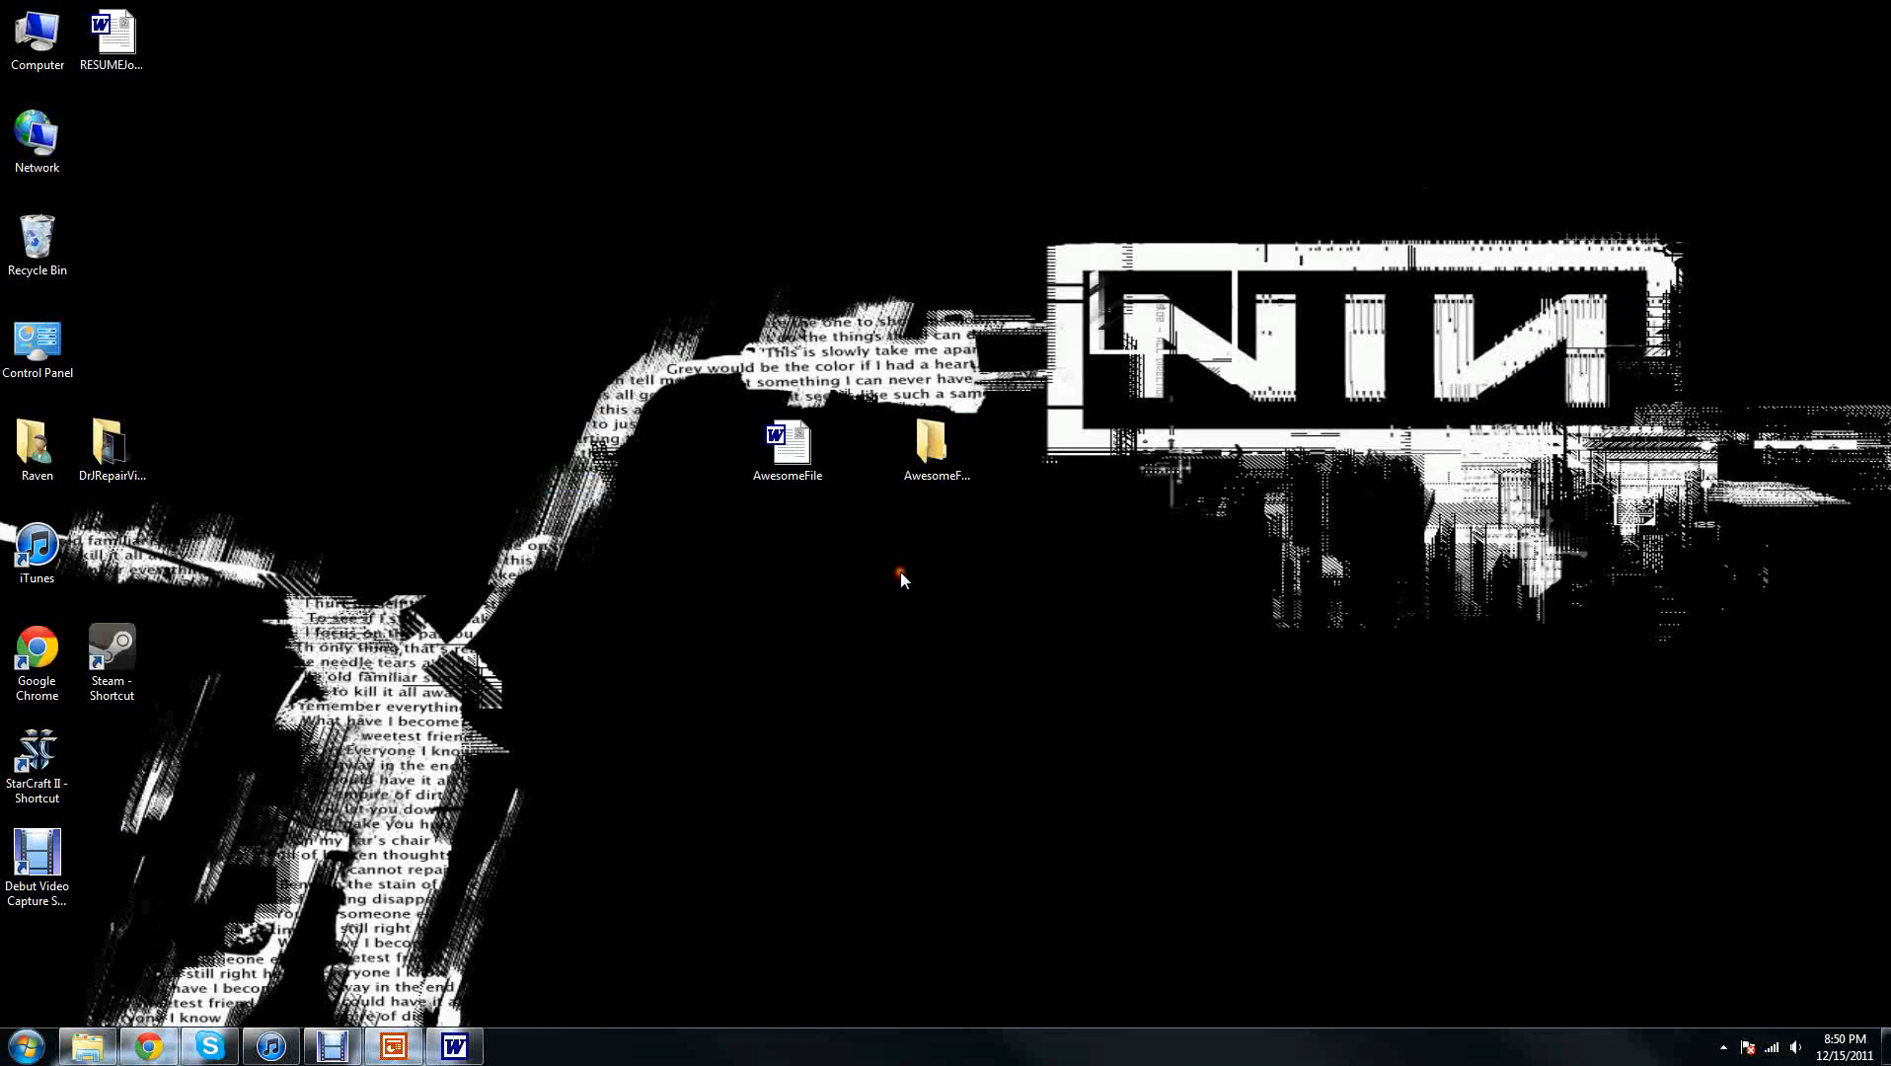
Step: Restore and close the Word window, and reopen the AwesomeFile document from the desktop
left_click(439, 1046)
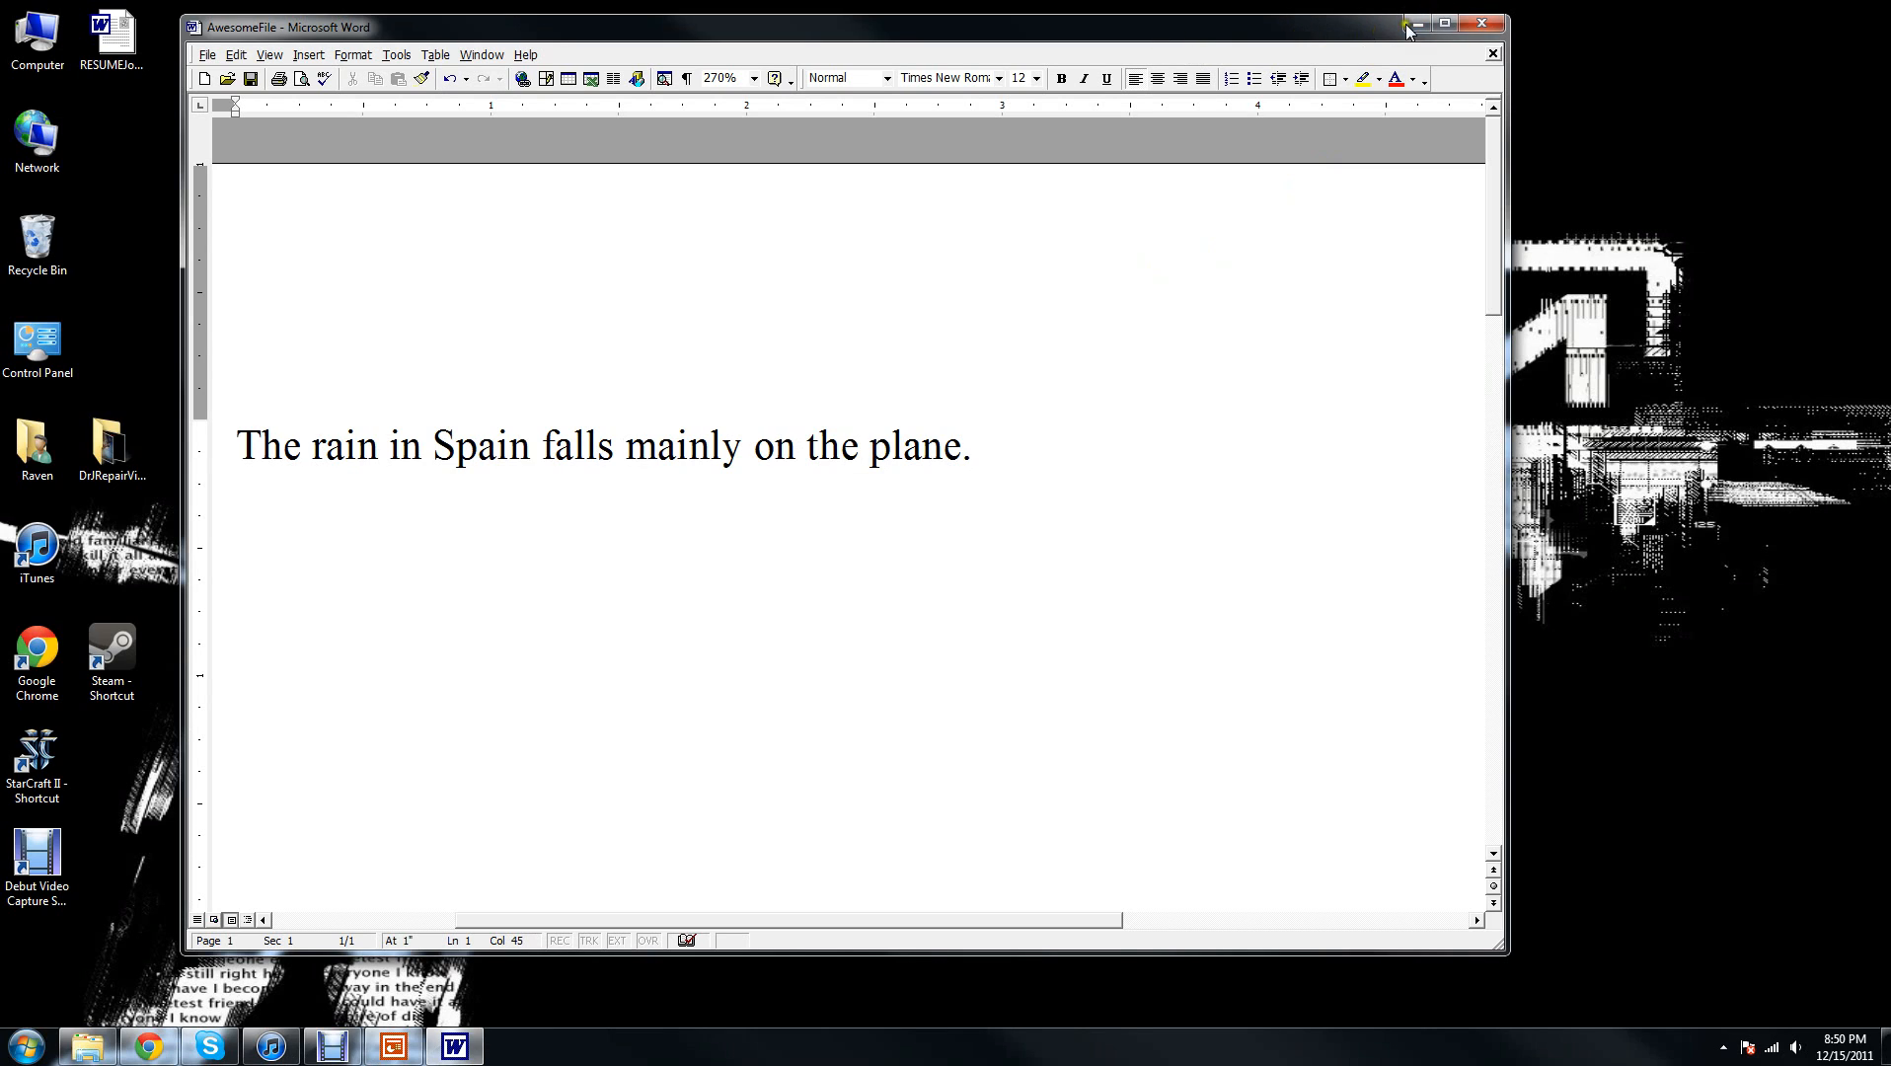
left_click(1483, 23)
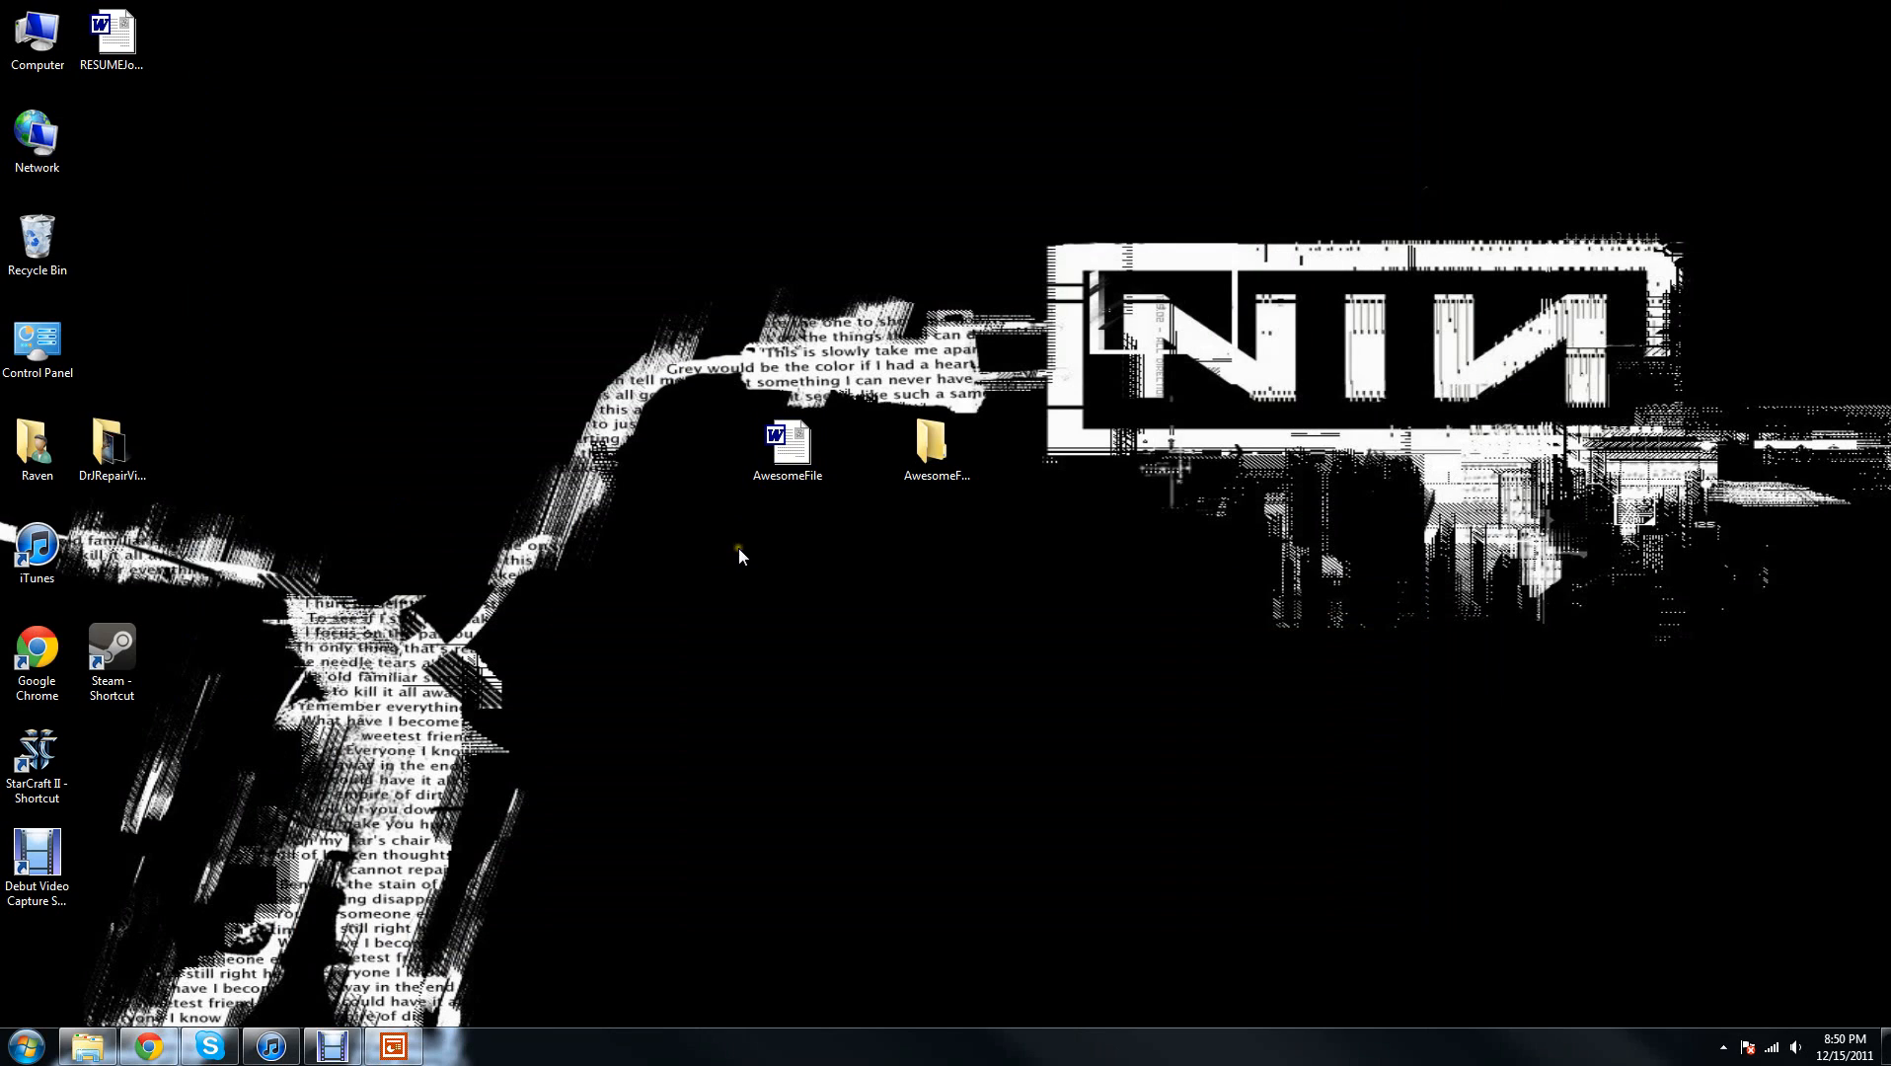
left_click(784, 472)
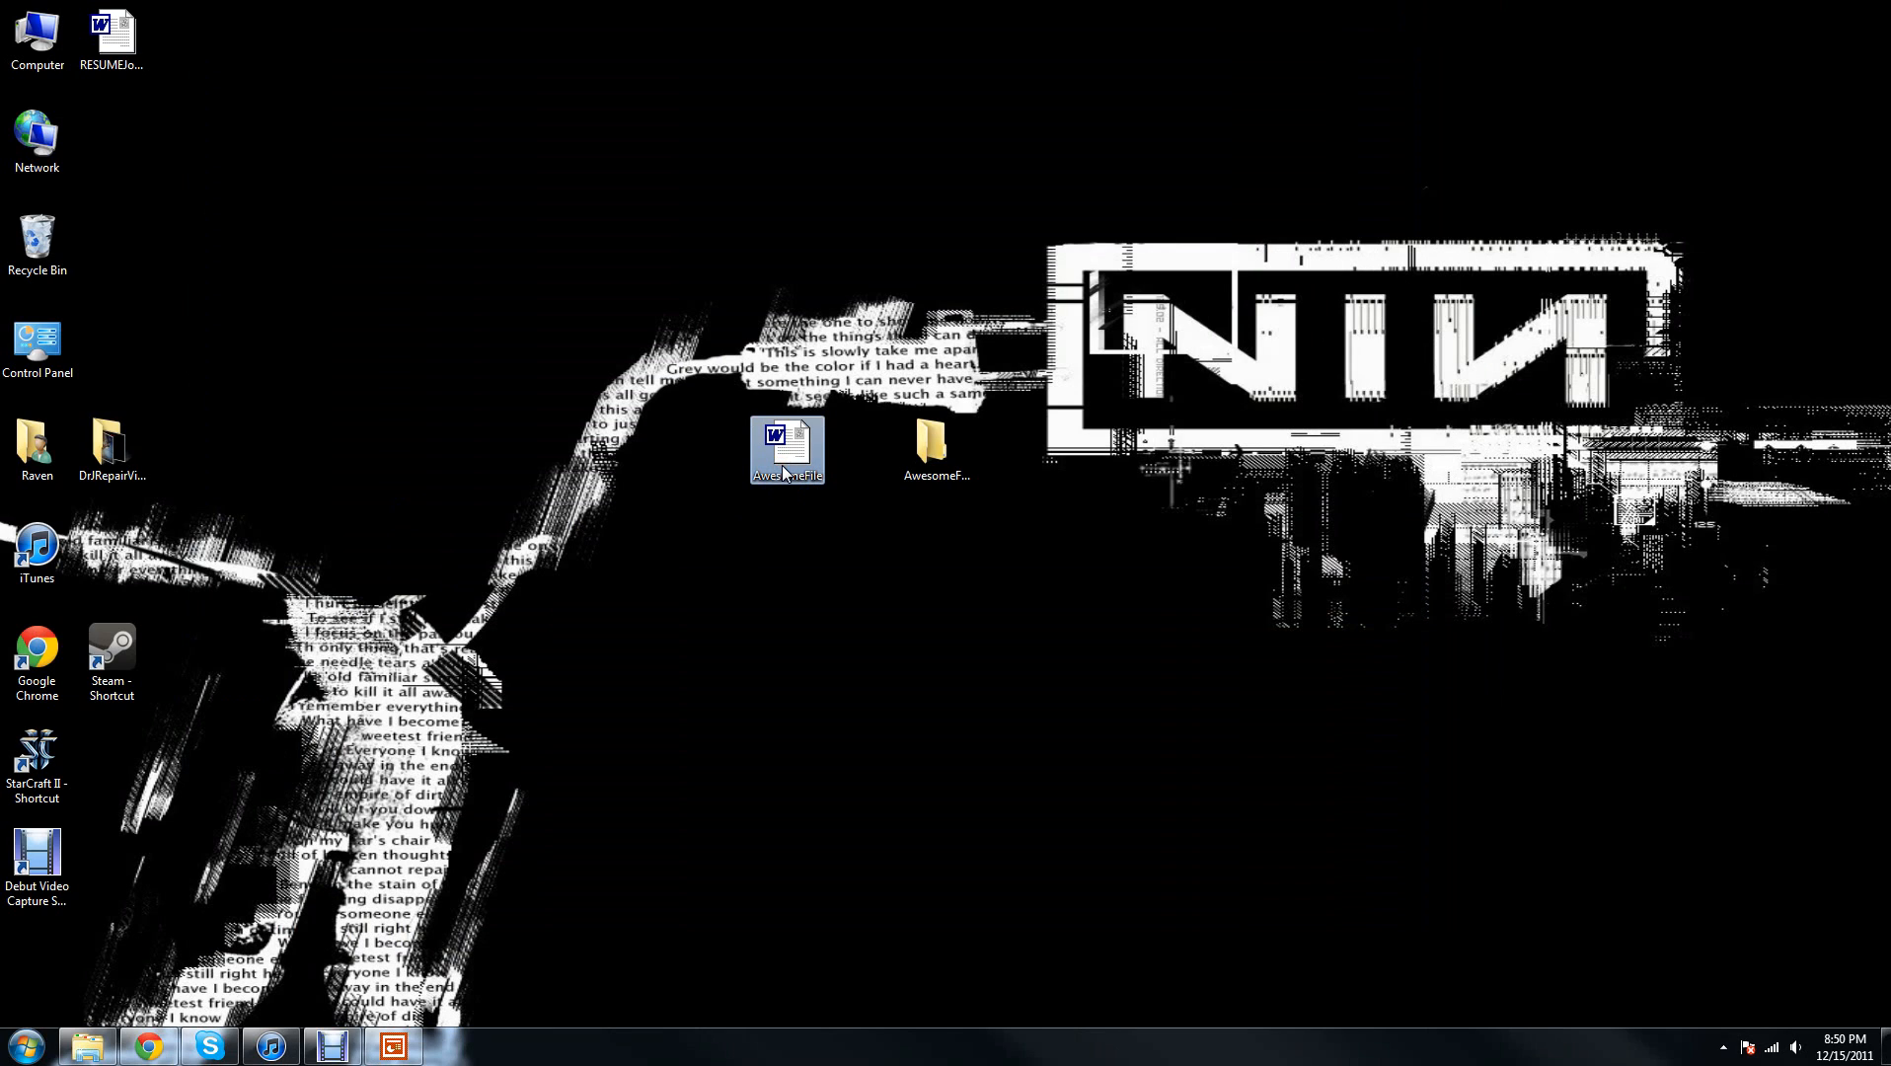
double_click(784, 472)
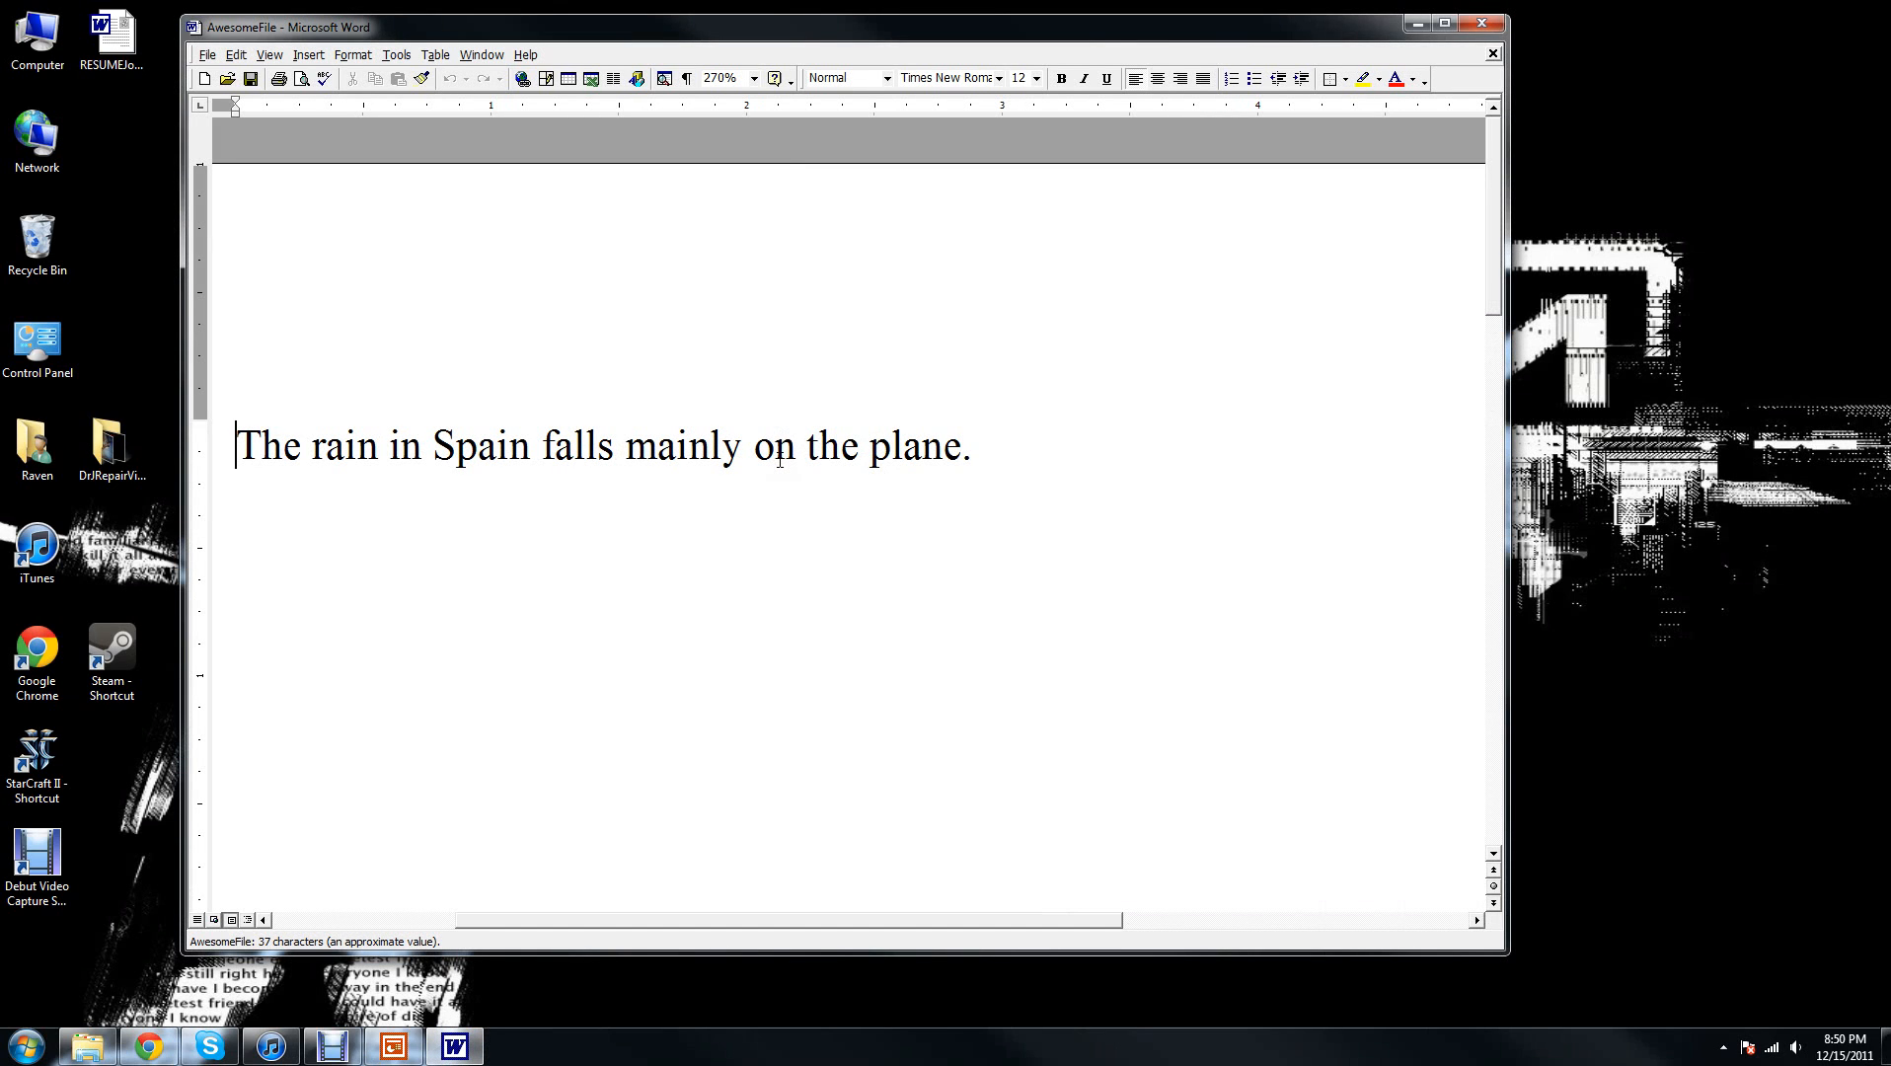
Step: Add the text "New Line:" five lines below the sentence about rain in Spain
left_click(982, 439)
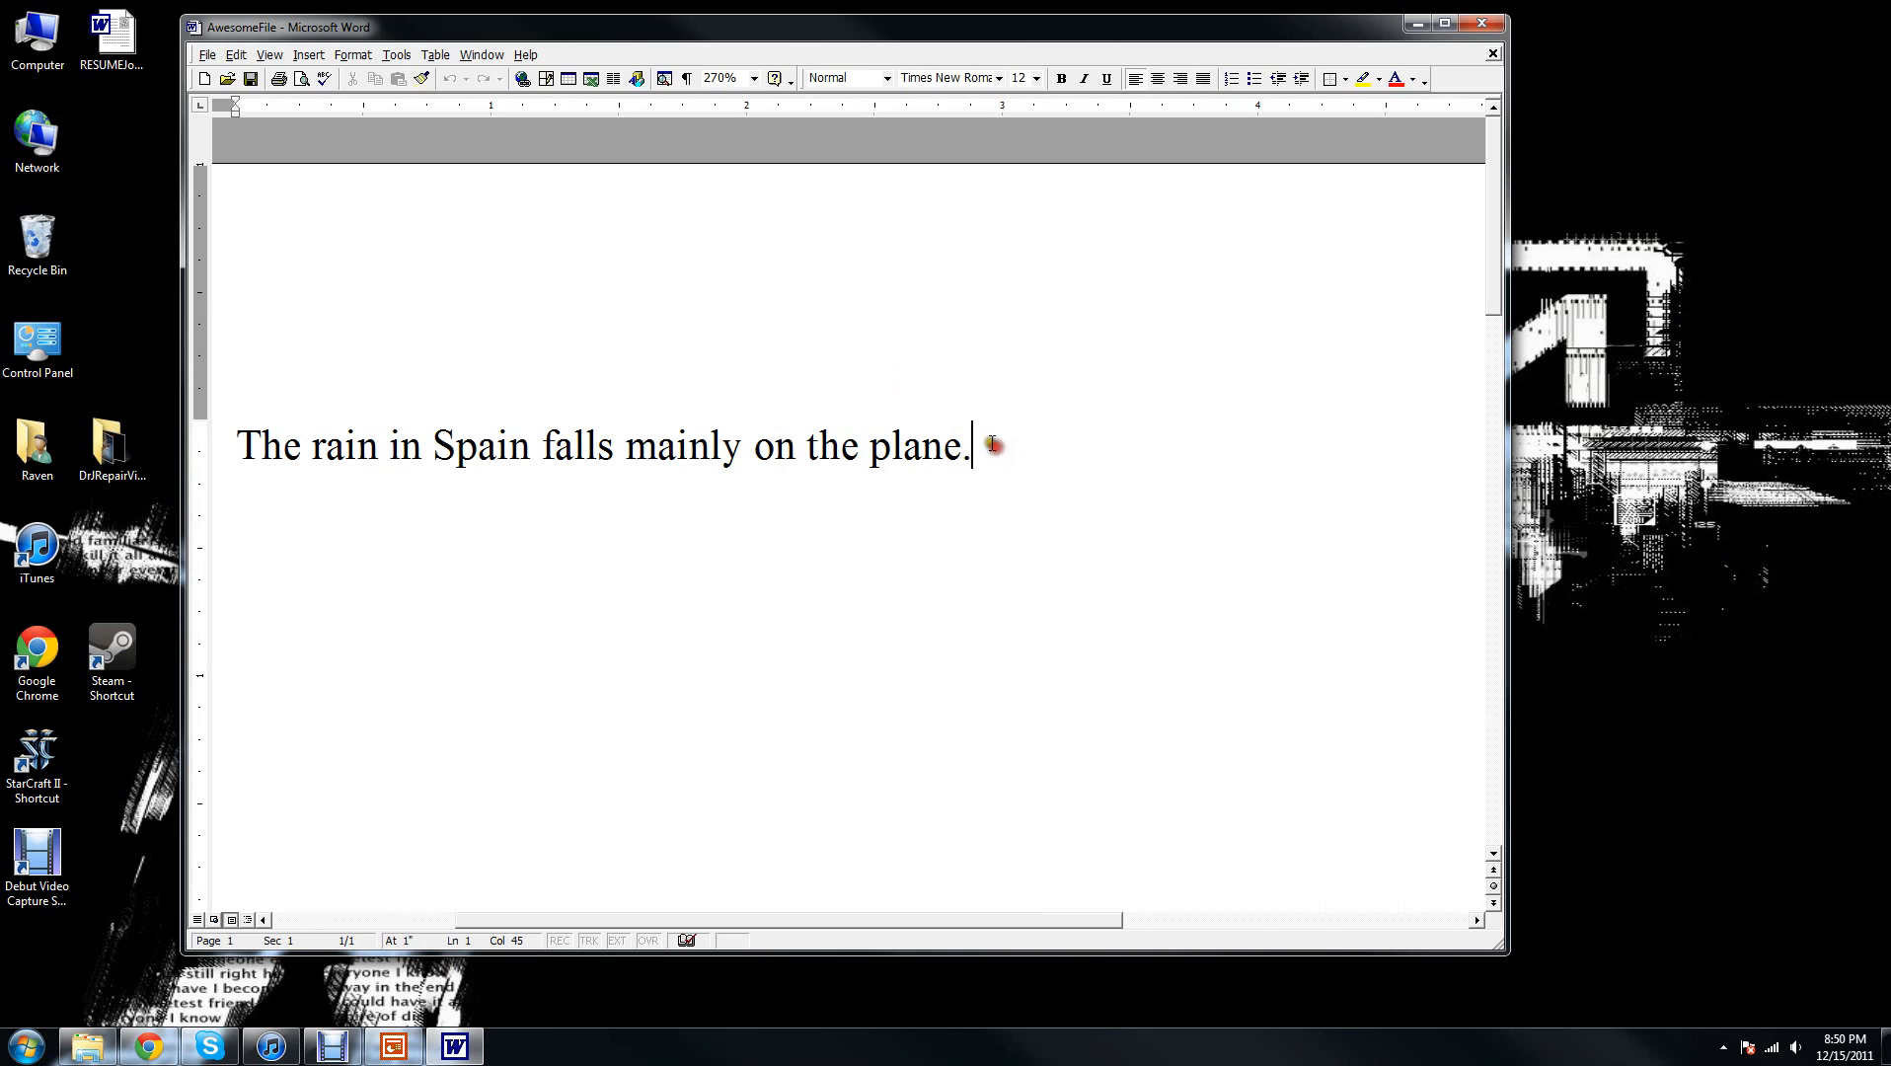
mouse_move(980, 443)
left_mouse_down()
mouse_move(312, 450)
mouse_move(1016, 463)
mouse_move(985, 474)
left_mouse_up()
key("Return")
key("Return")
key("Return")
key("Return")
key("Return")
type("New LIn")
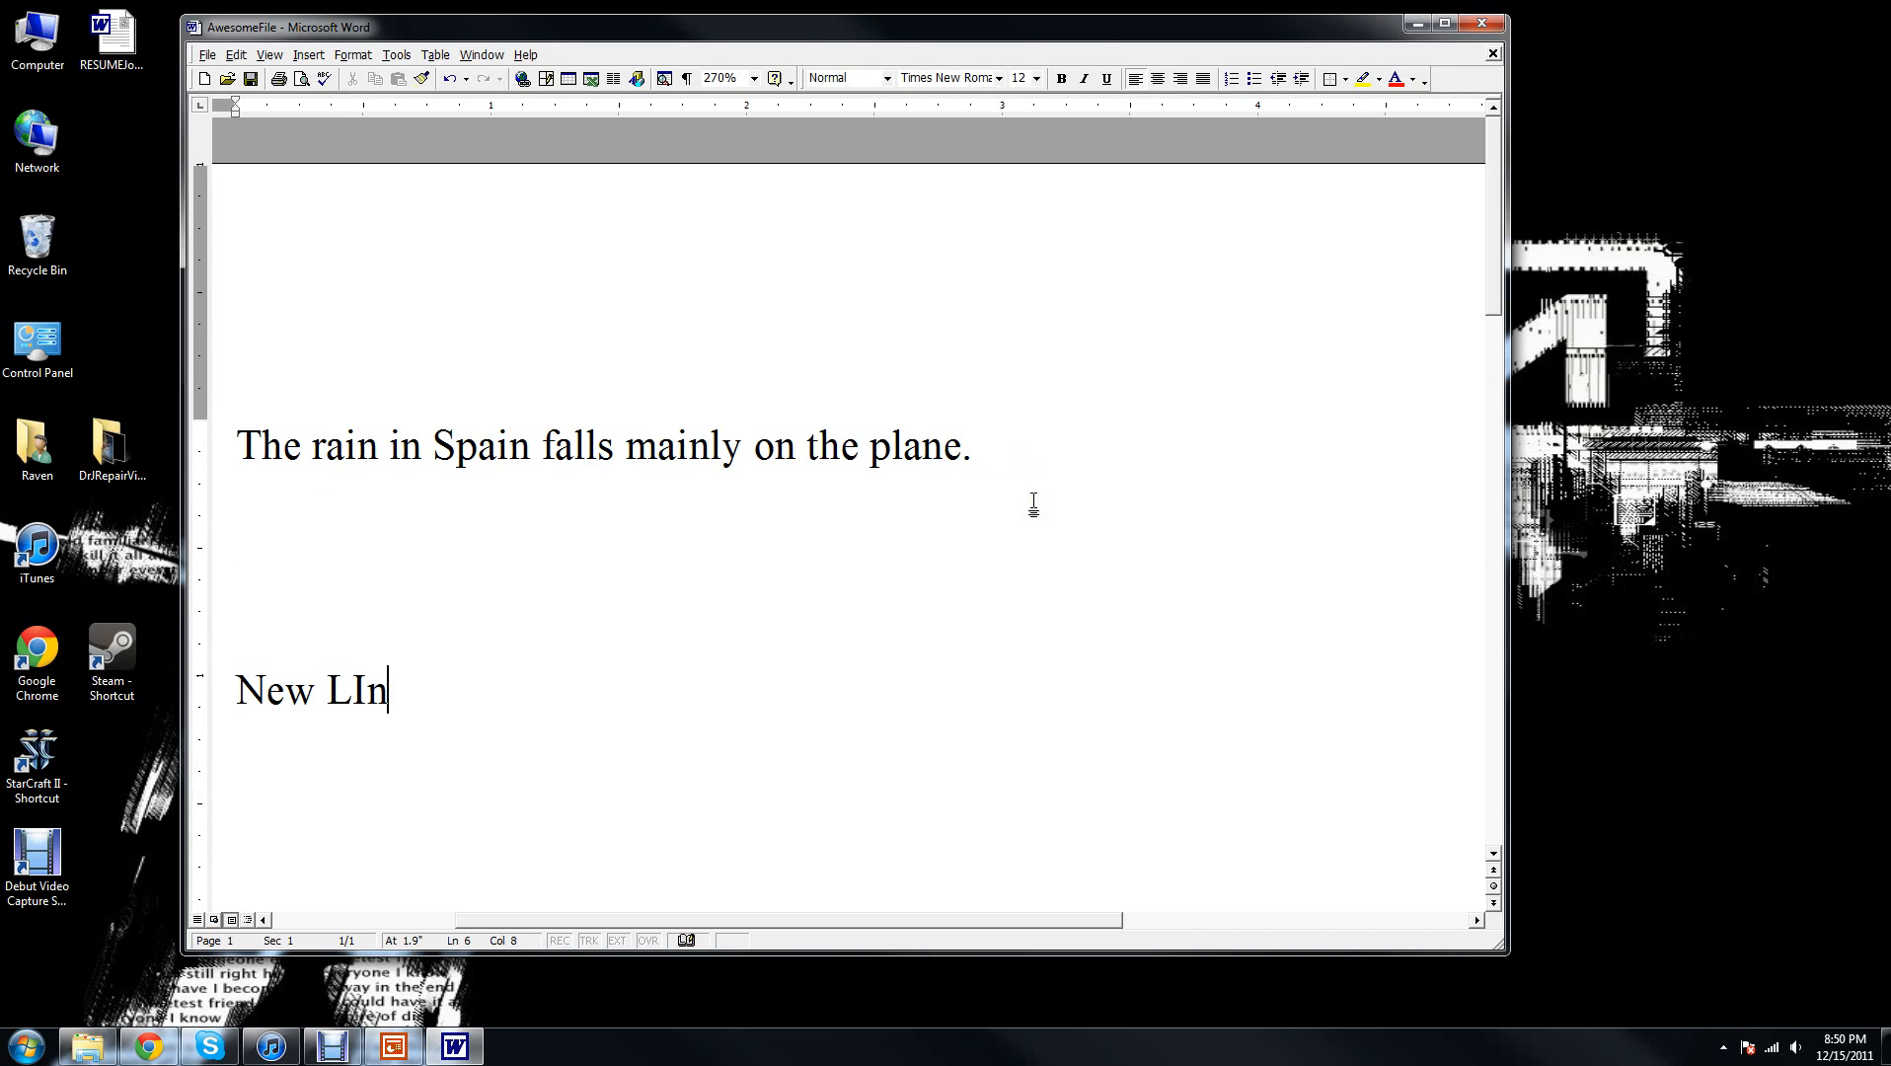
key("BackSpace")
key("BackSpace")
type("ine:")
Step: Compare the editing options offered for the fully selected first sentence with those offered on an empty line below it
left_click(982, 452)
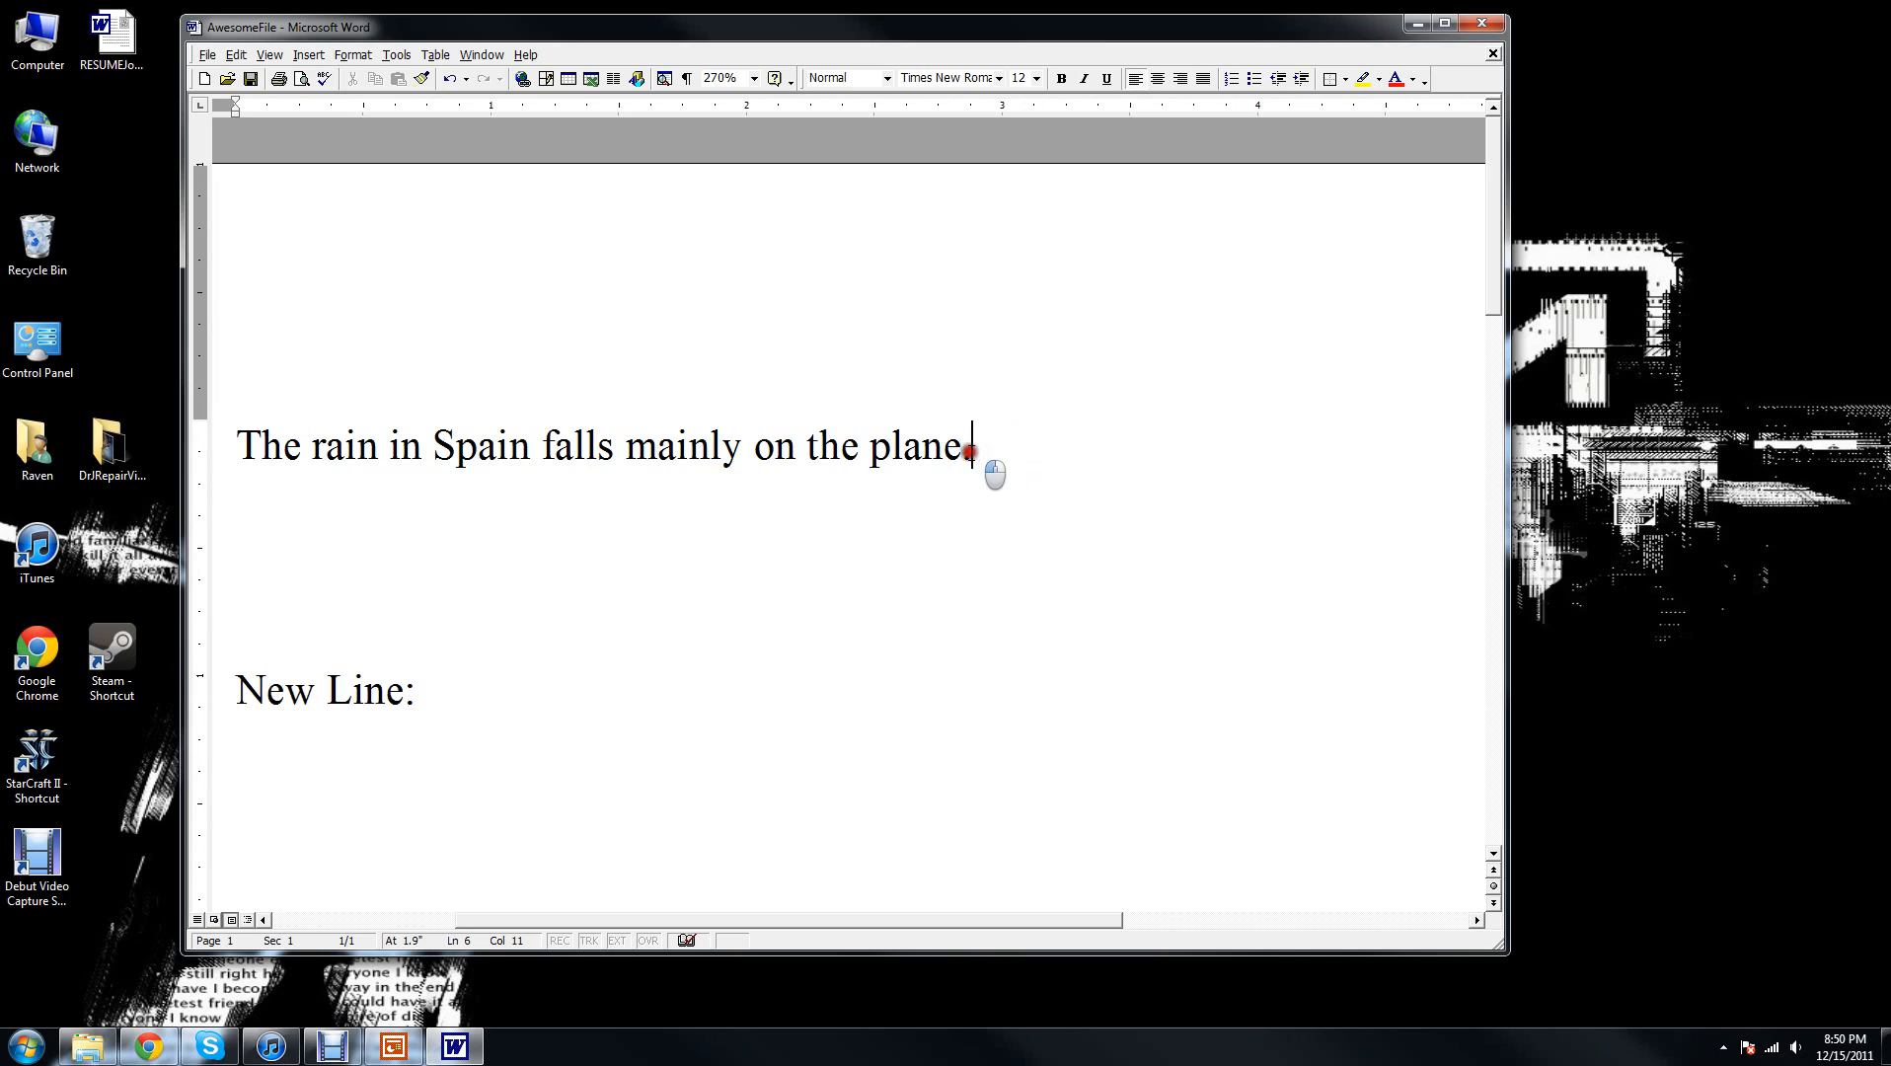
left_click(236, 441)
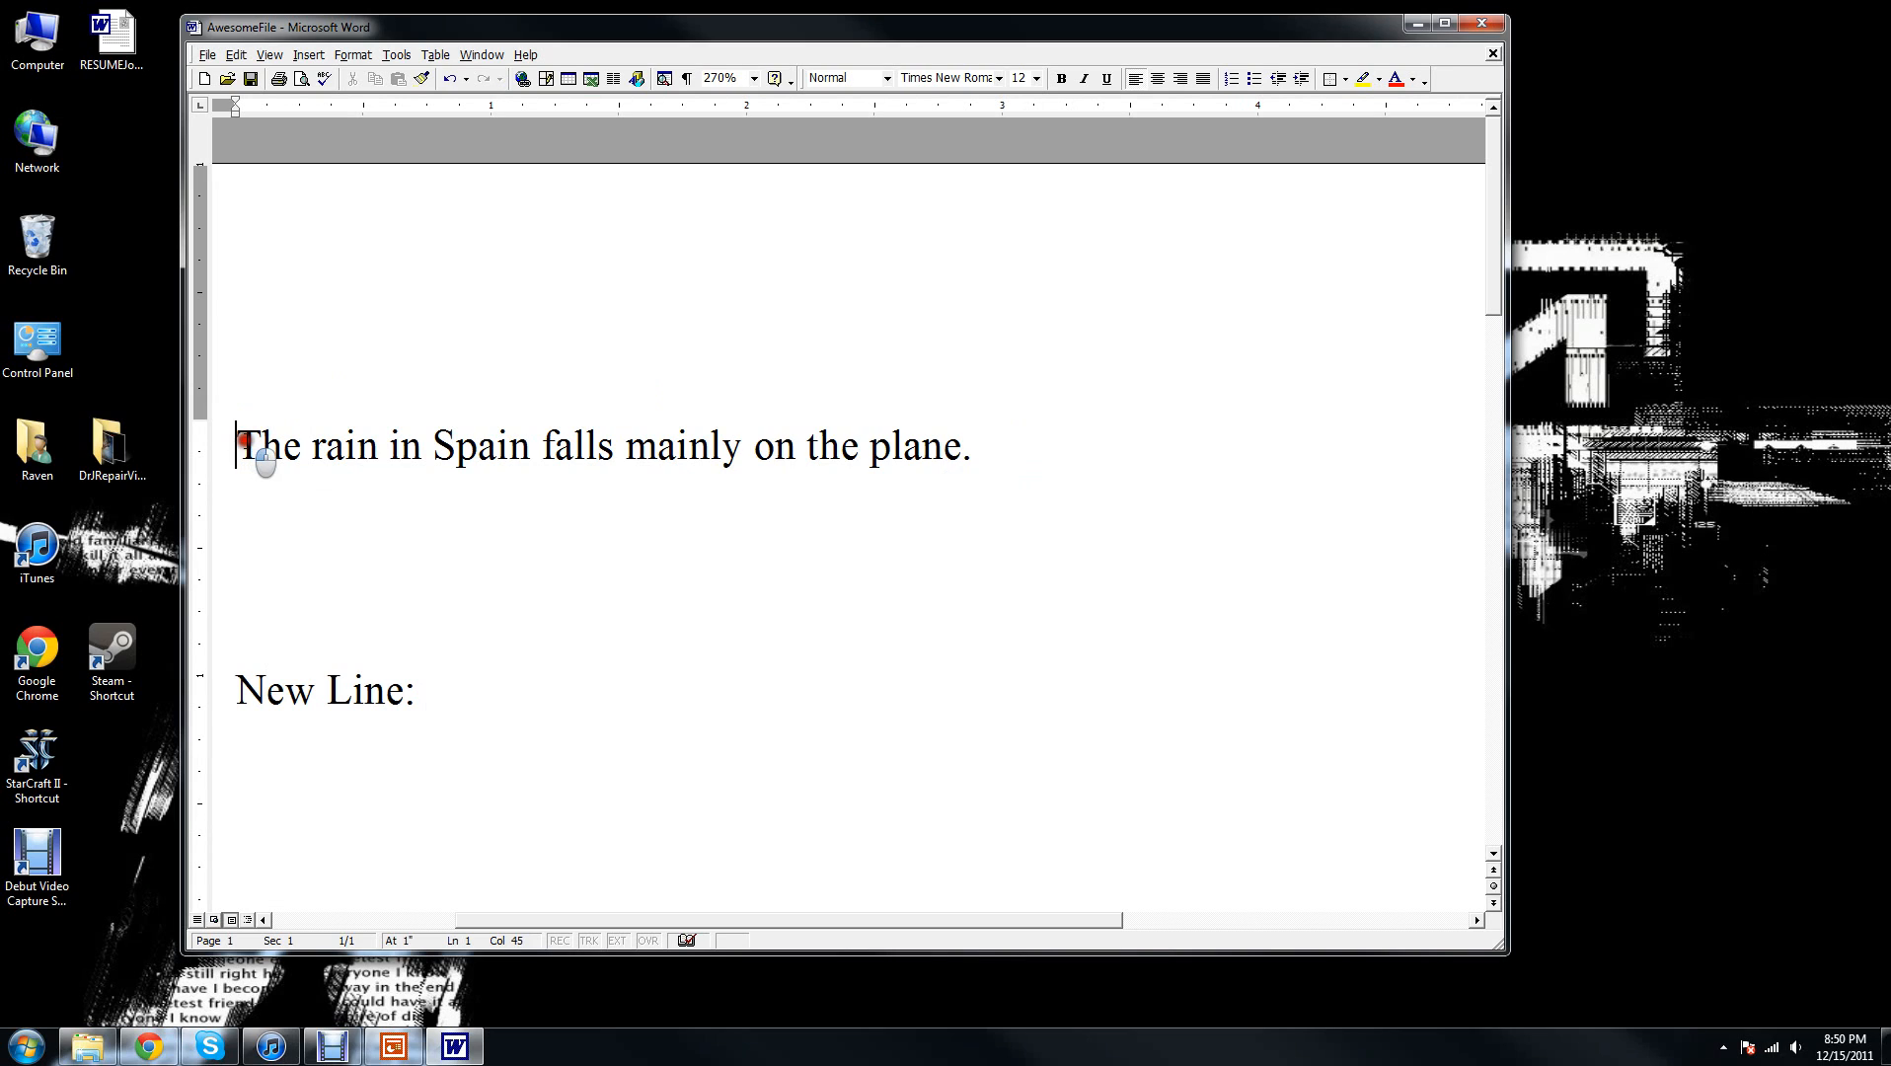
left_click_drag(235, 440, 975, 451)
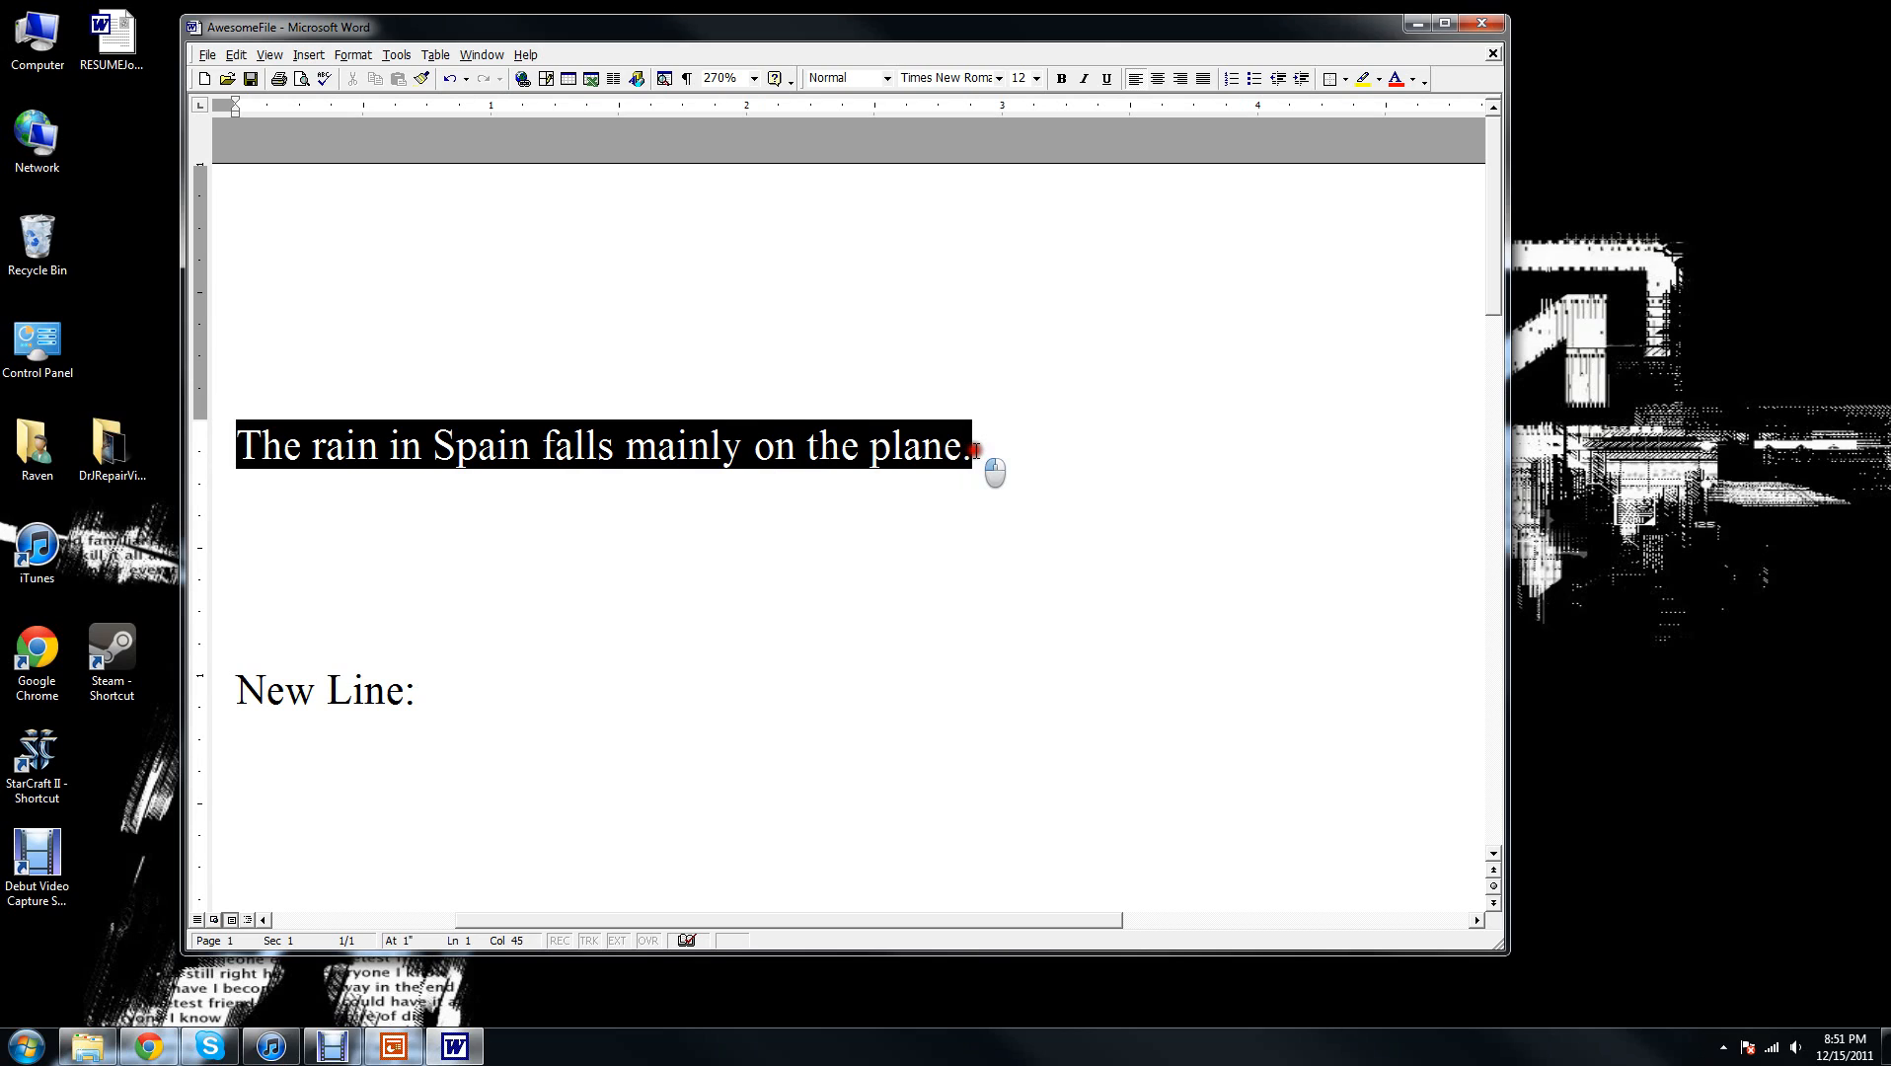
left_click_drag(975, 451, 983, 449)
right_click(536, 443)
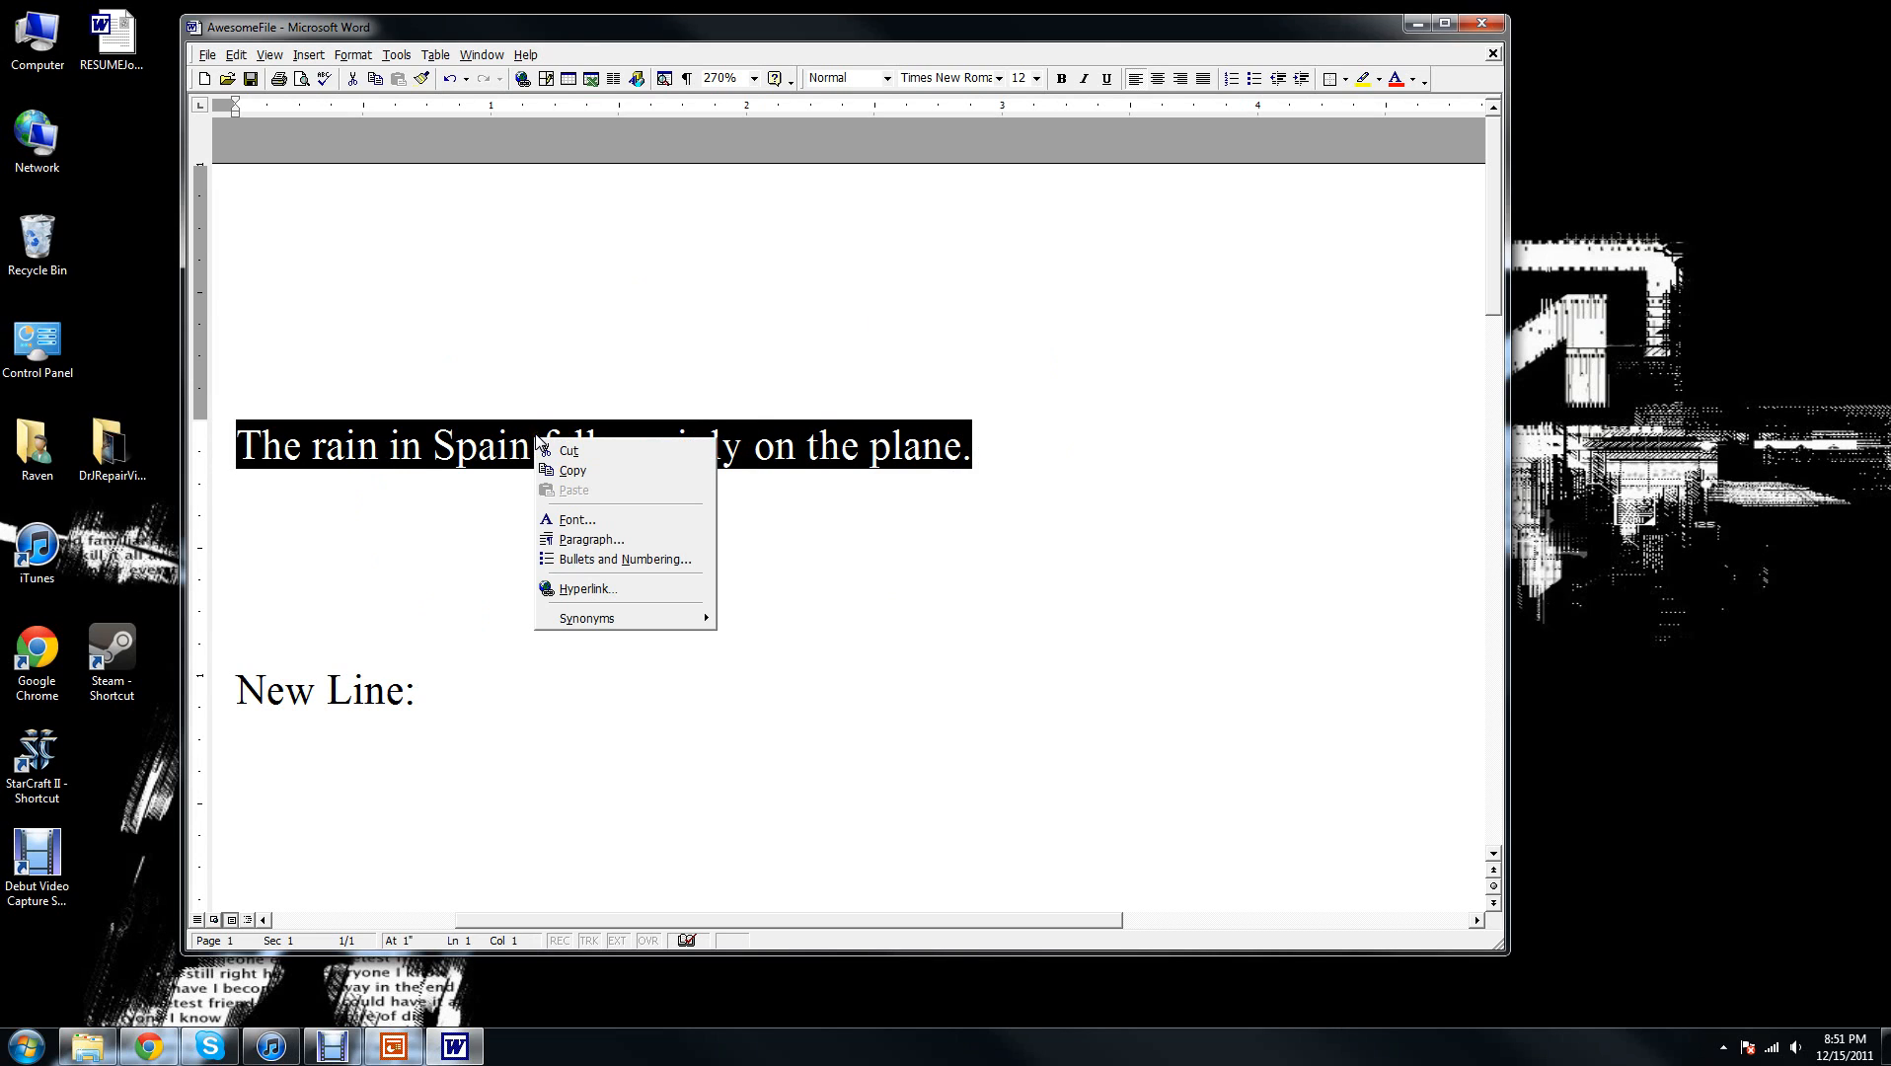
right_click(359, 590)
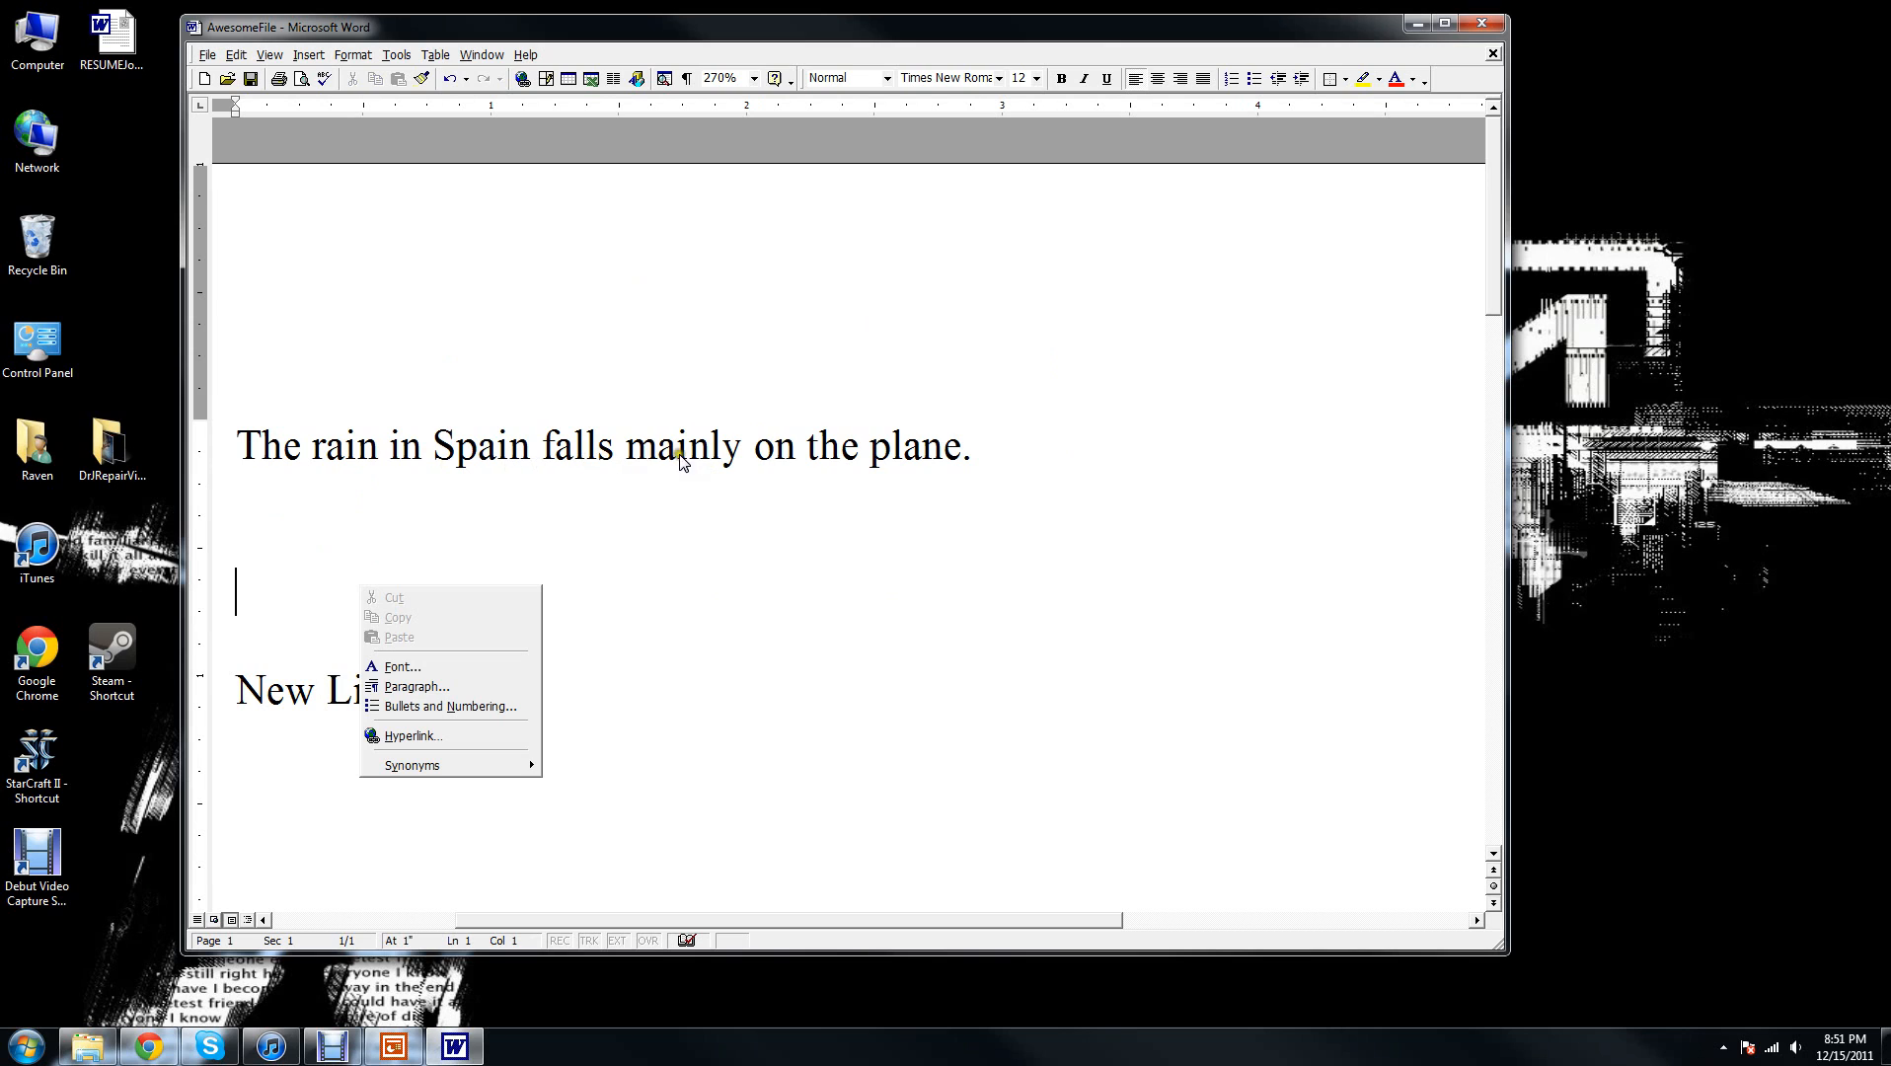
left_click(635, 563)
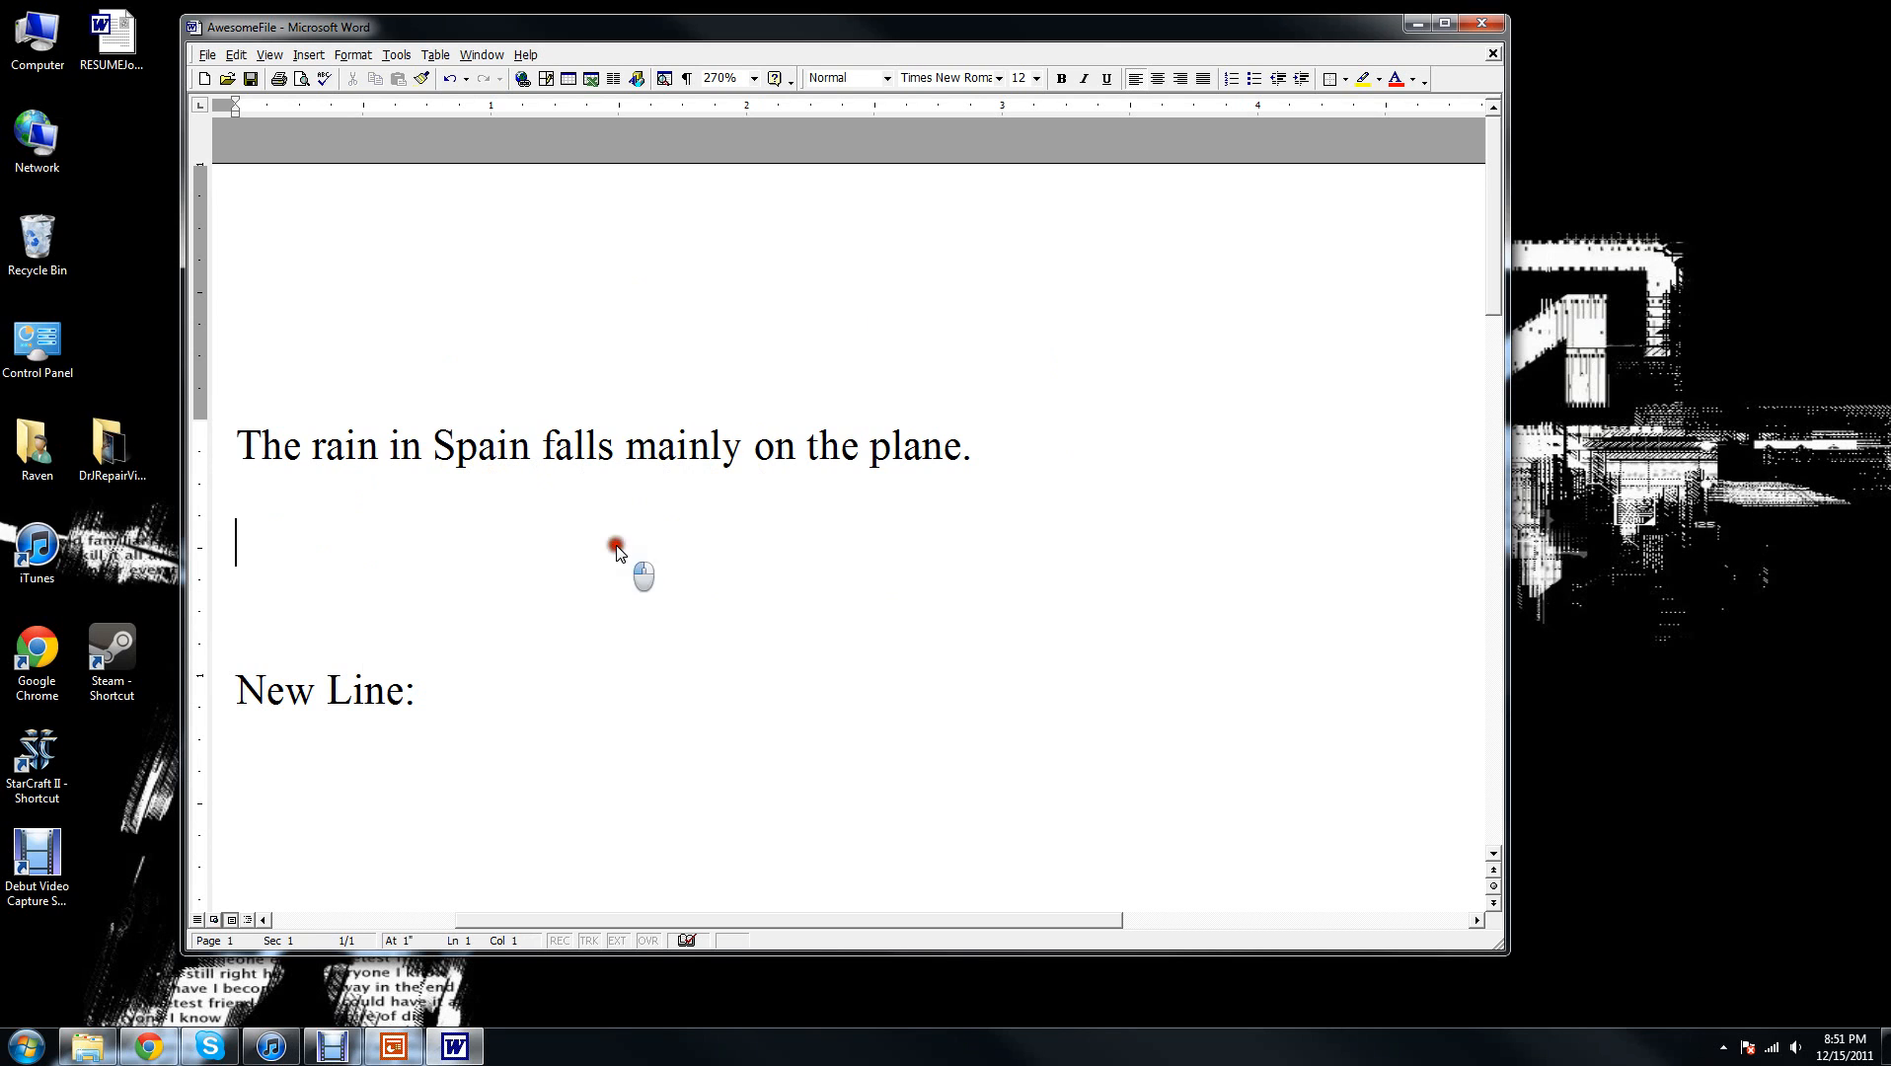
Step: Copy the full sentence about rain in Spain and paste it after "New Line:"
left_click_drag(232, 445, 982, 444)
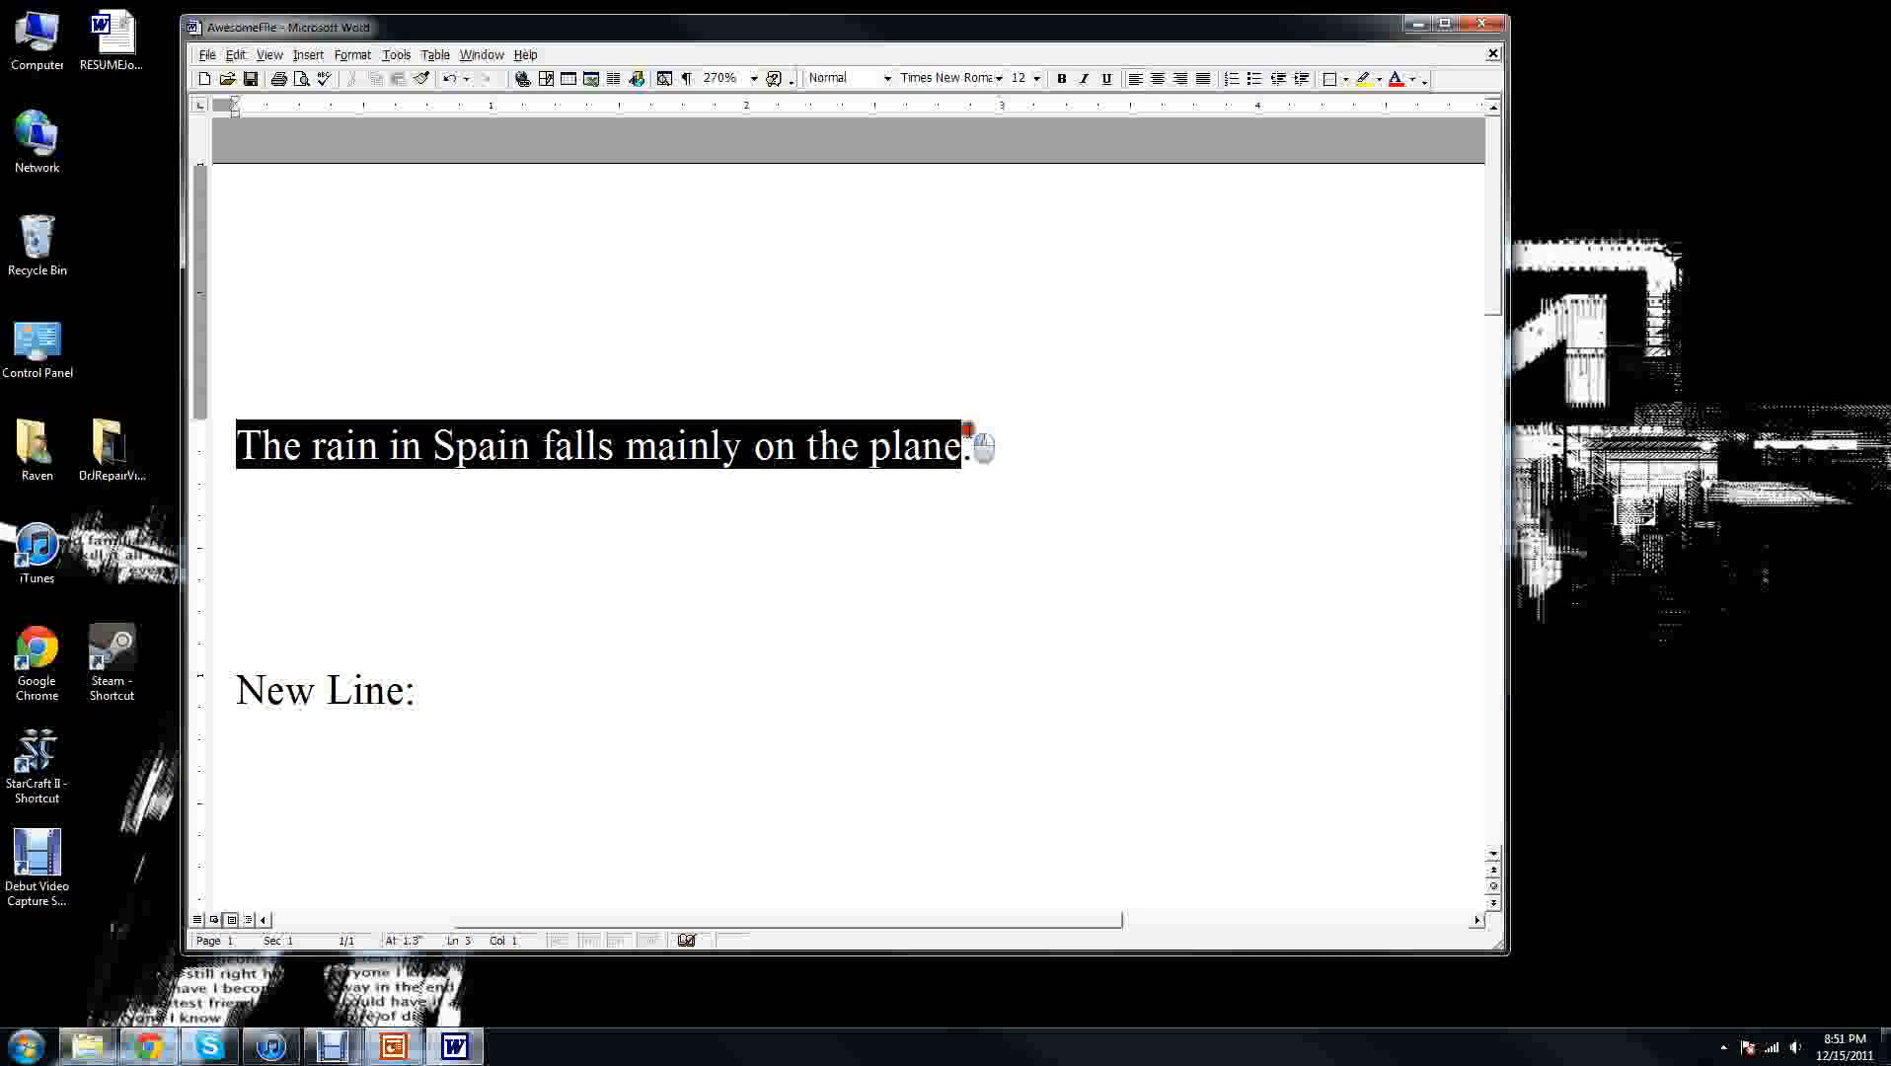
right_click(520, 445)
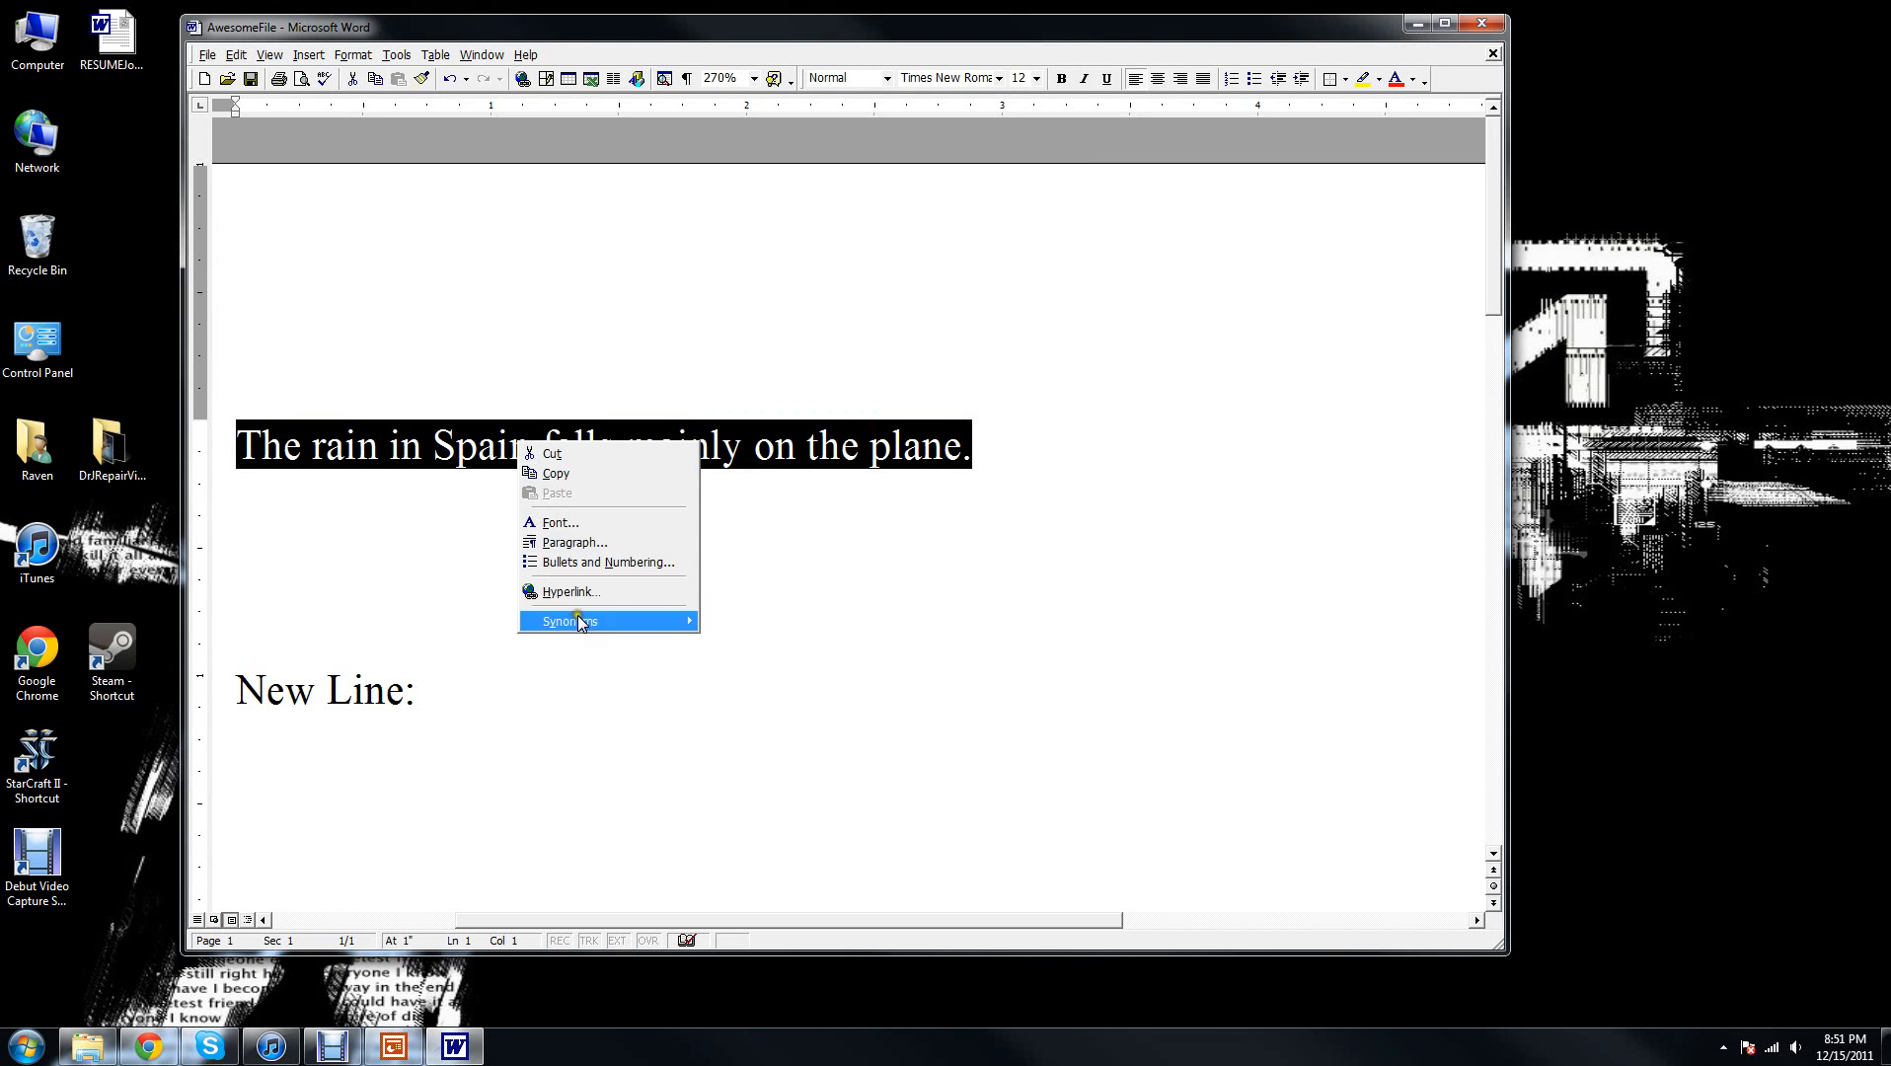
left_click(558, 474)
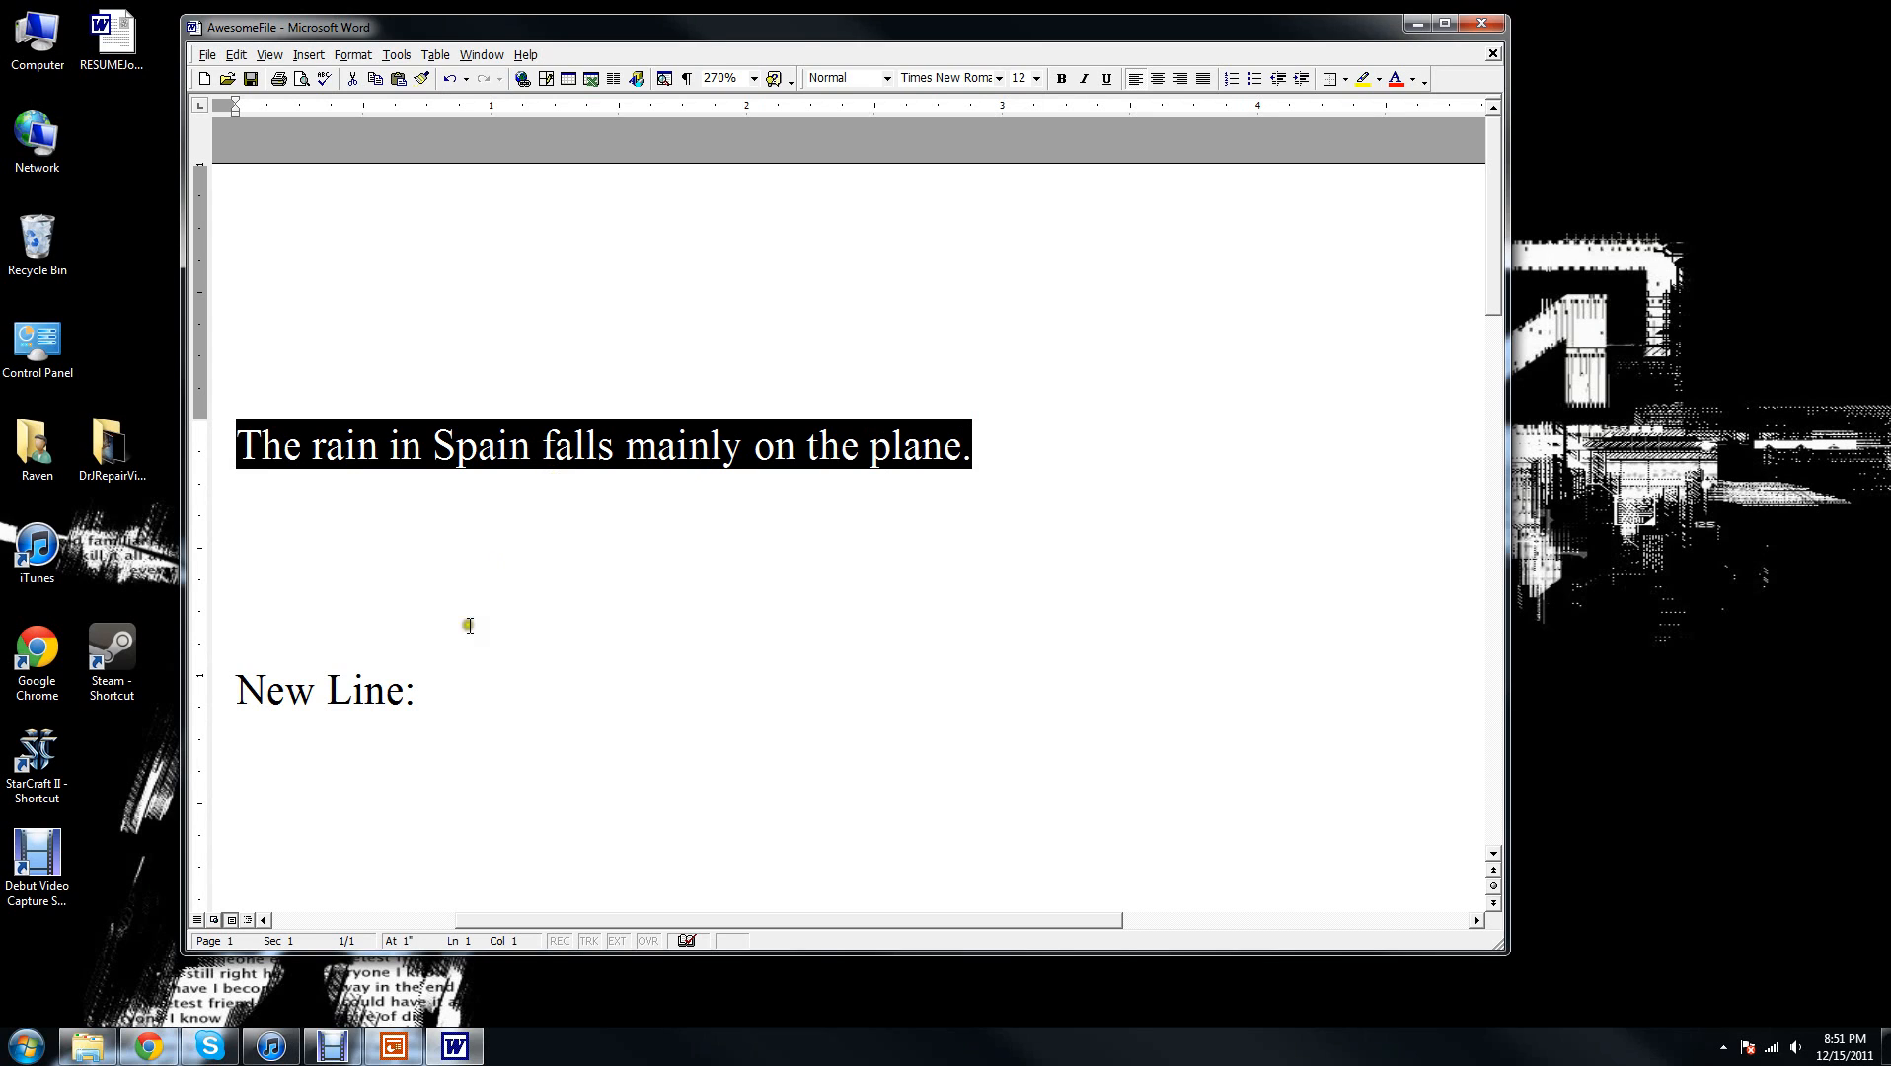
left_click(430, 695)
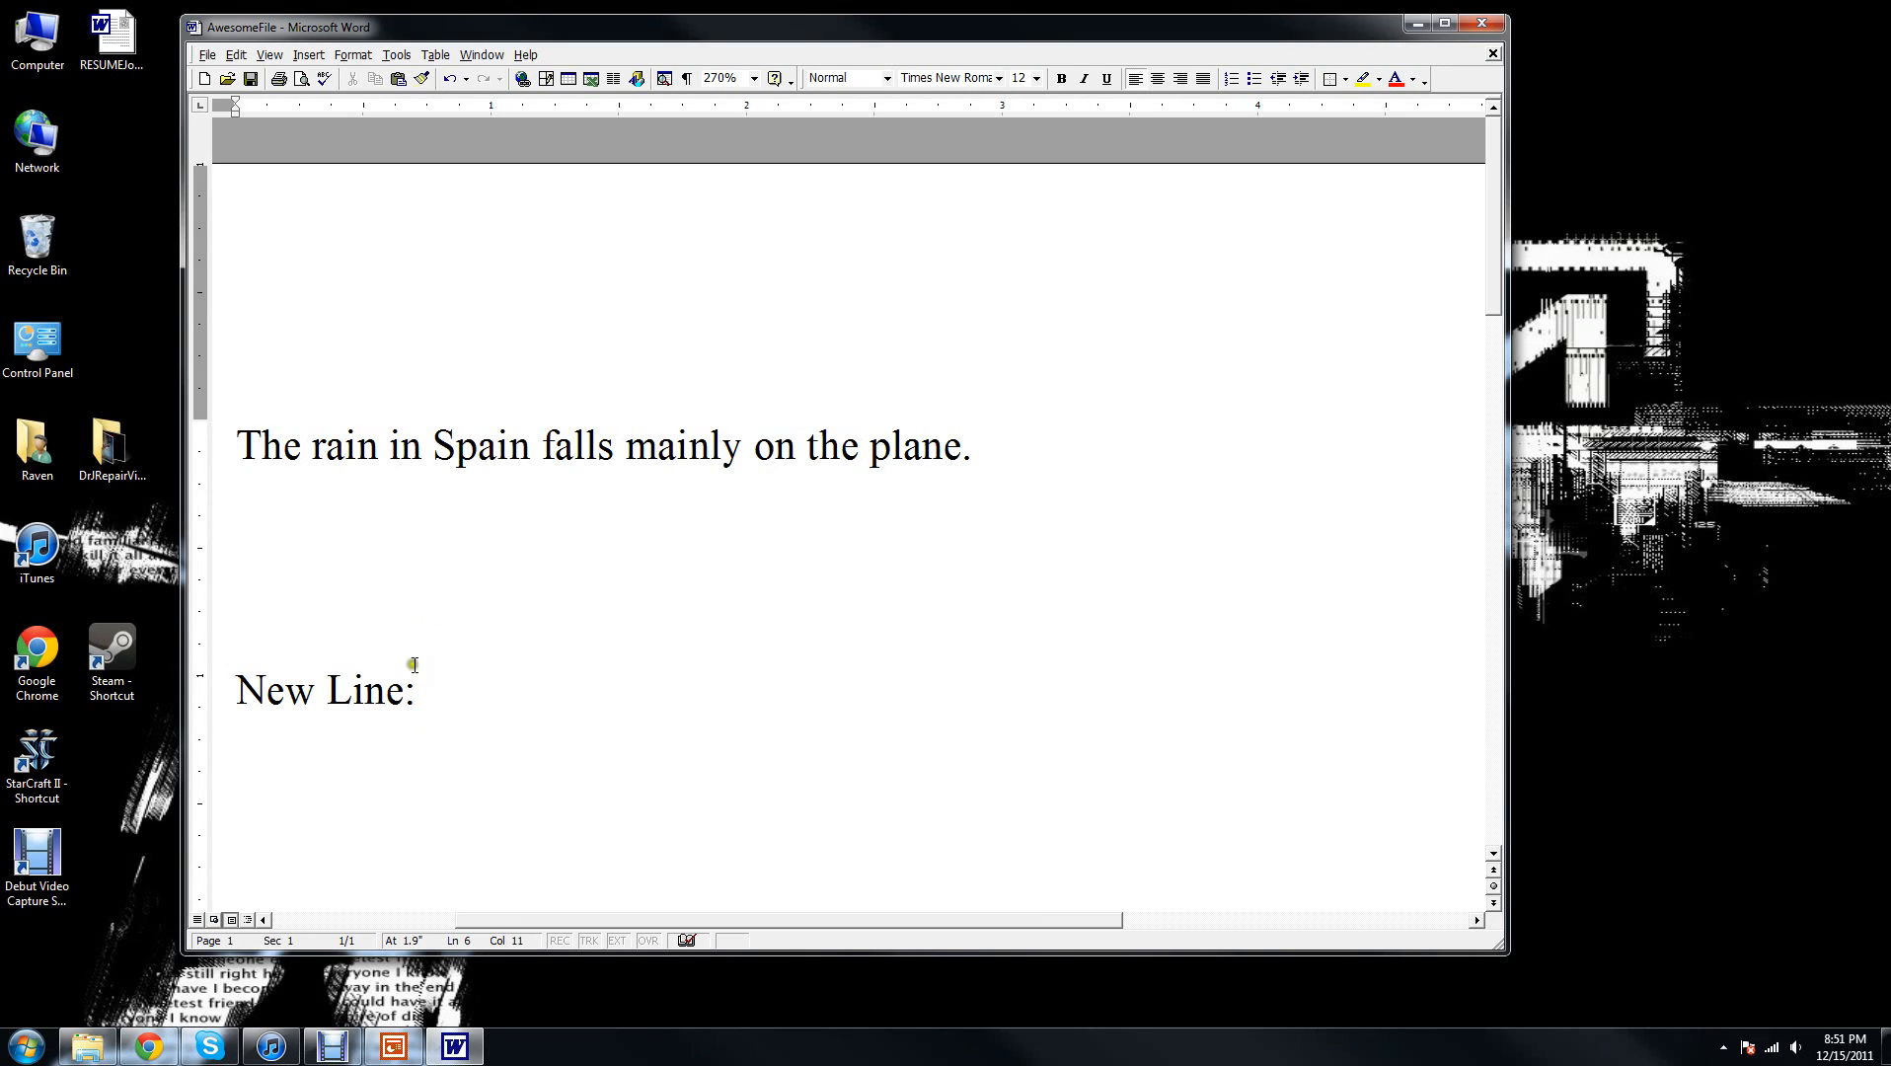
right_click(432, 690)
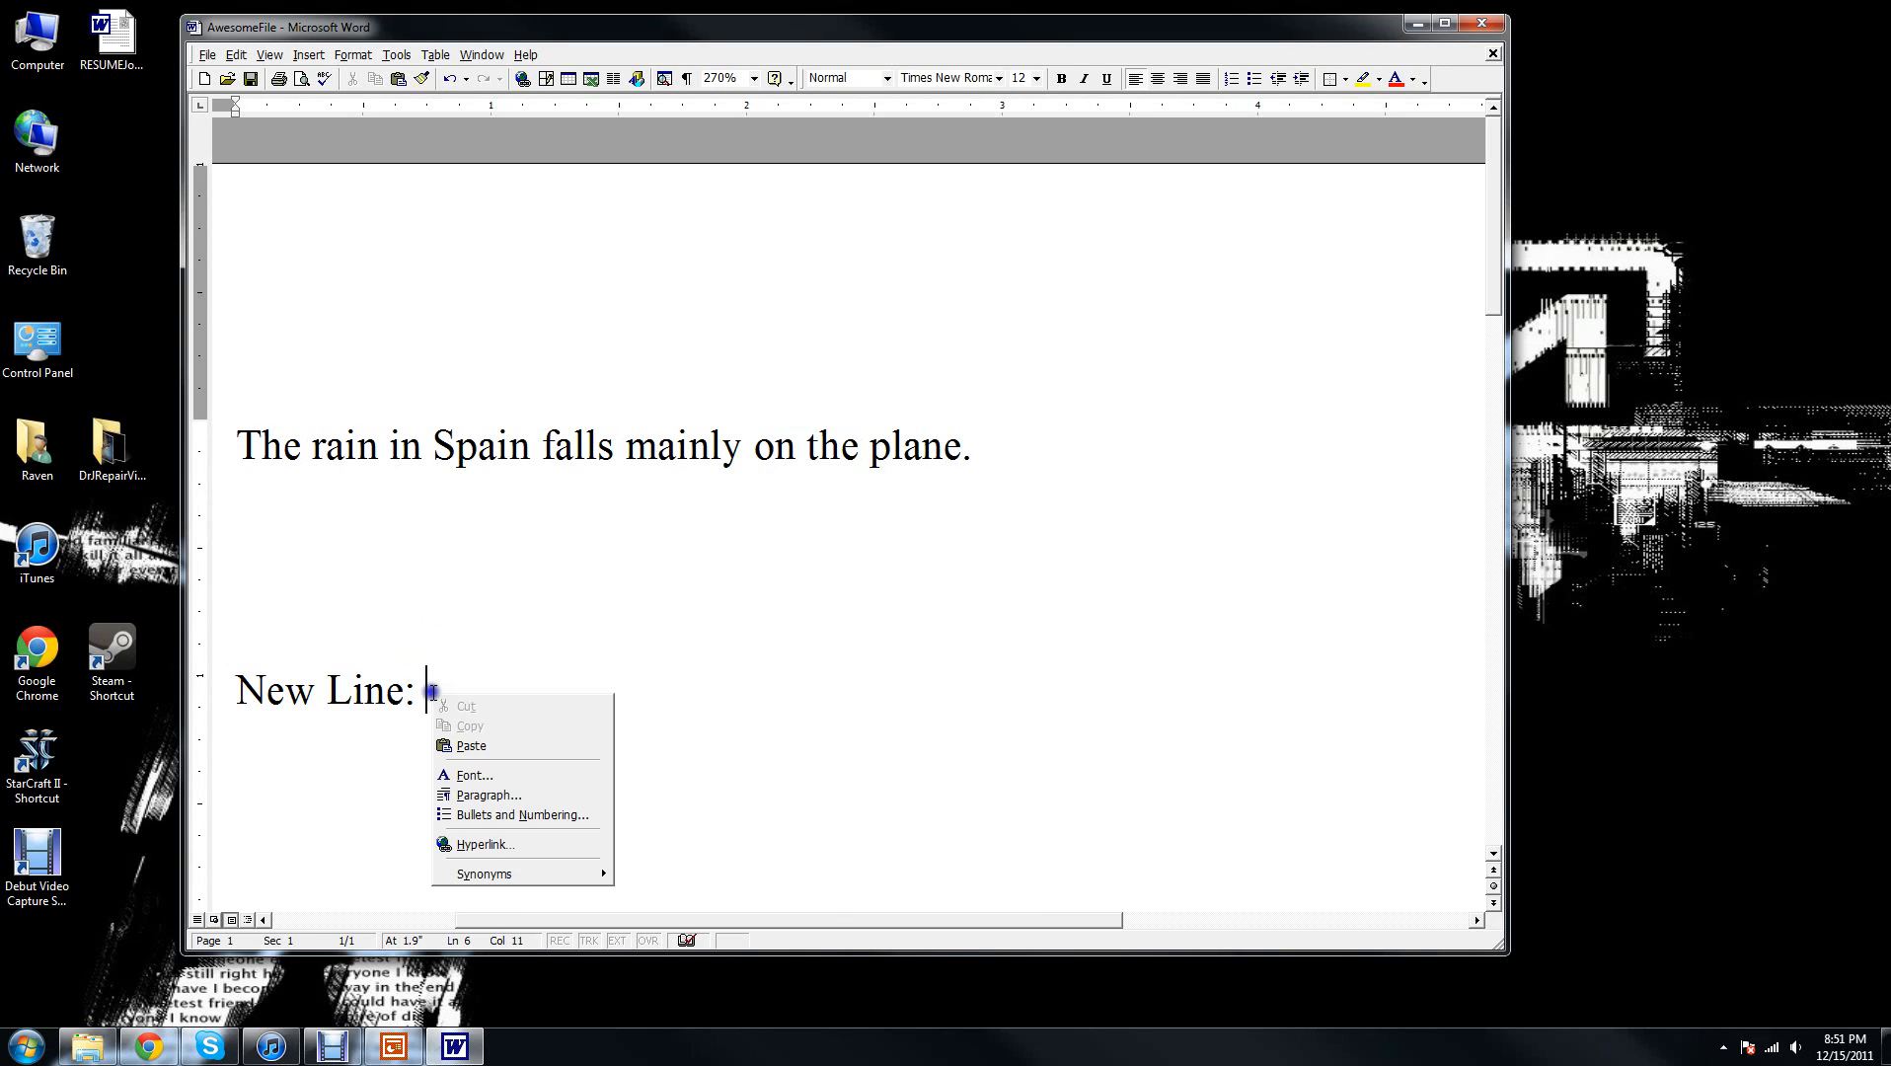
left_click(472, 746)
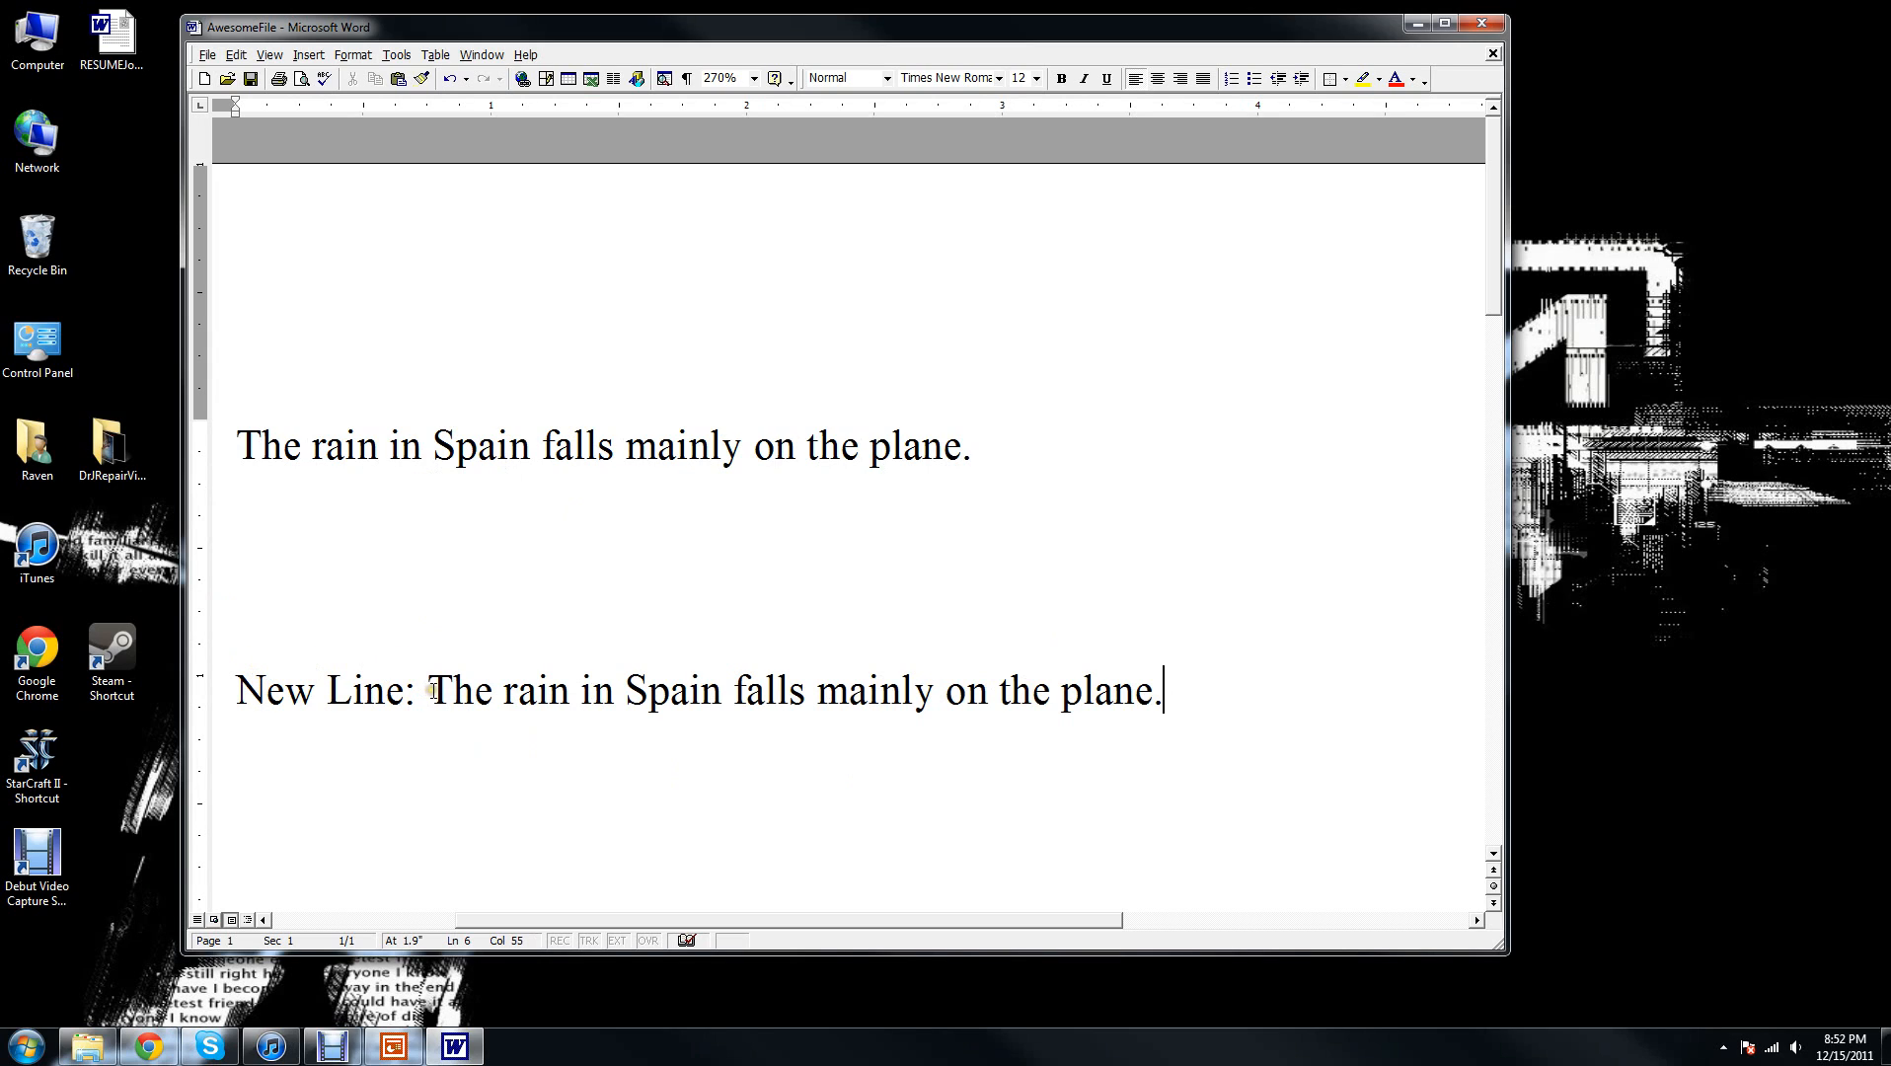
Step: Delete the pasted copy of the sentence after "New Line:"
left_click_drag(437, 691, 1186, 705)
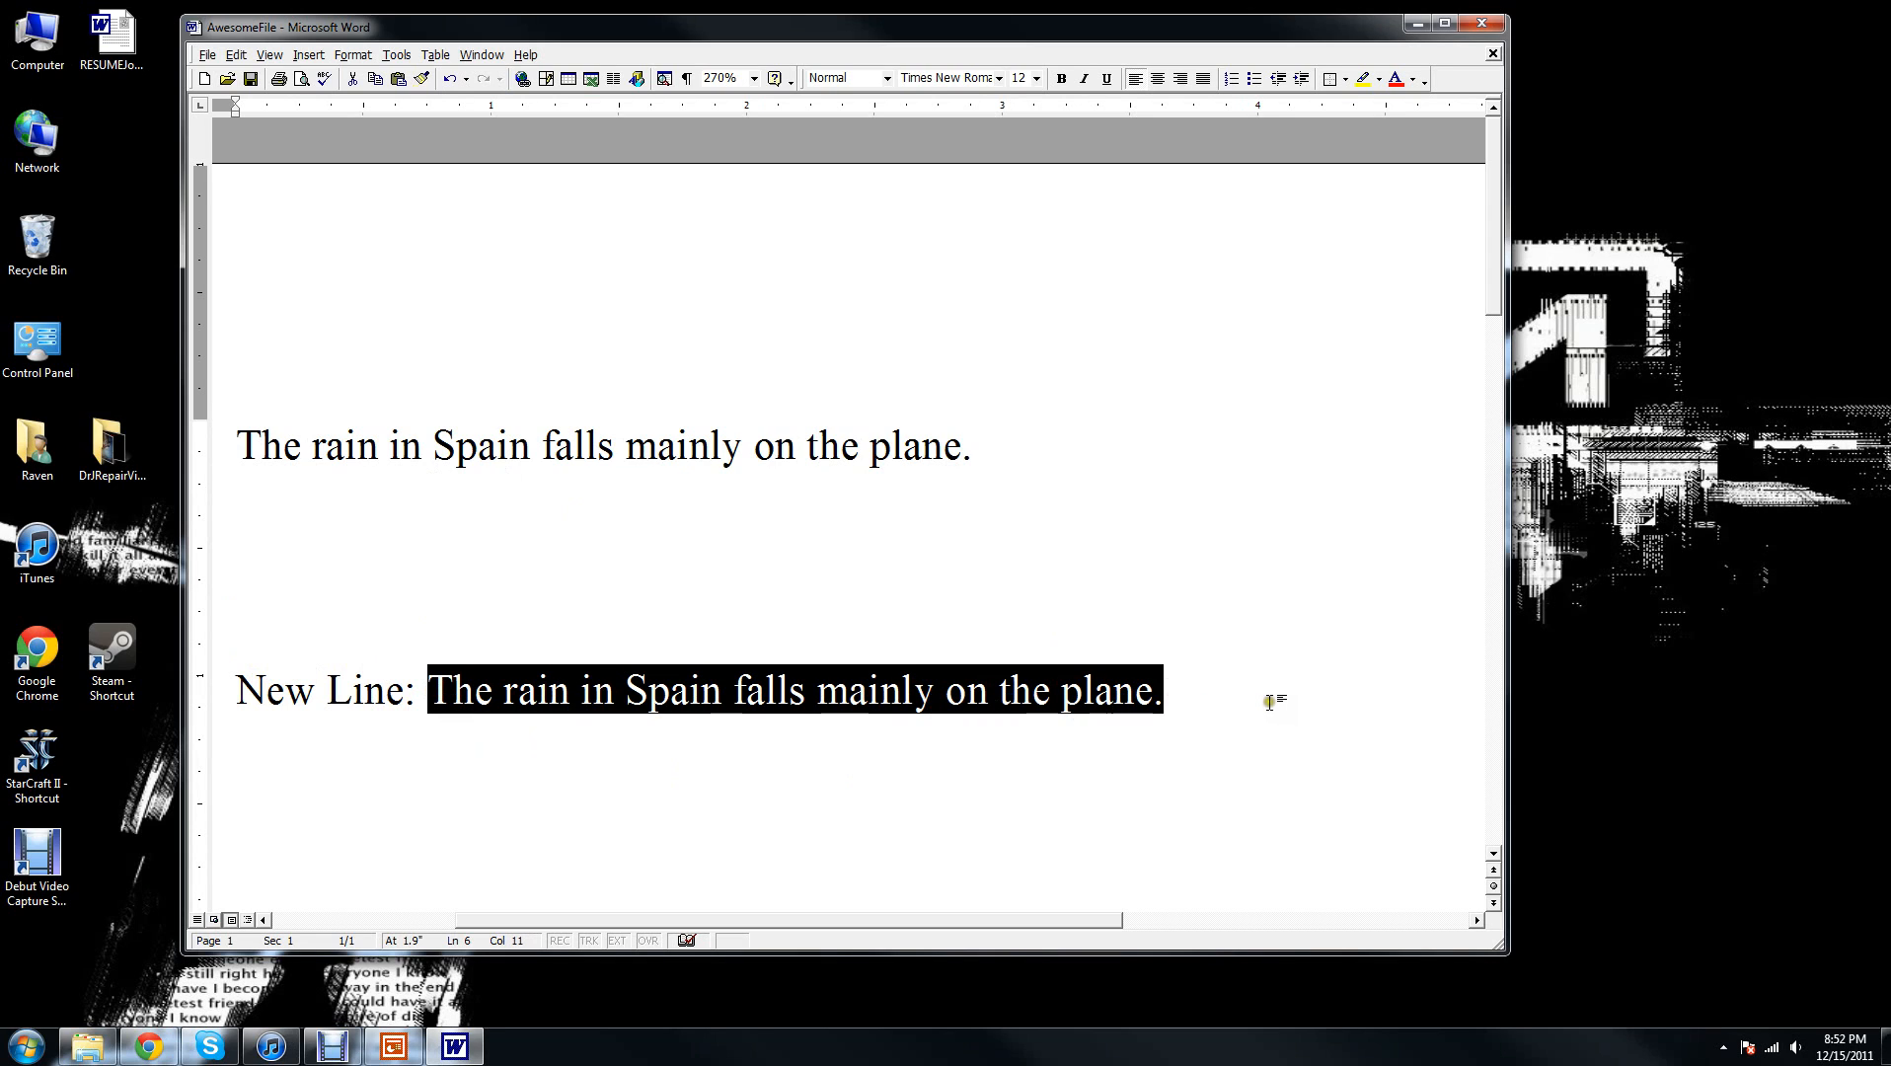
key("BackSpace")
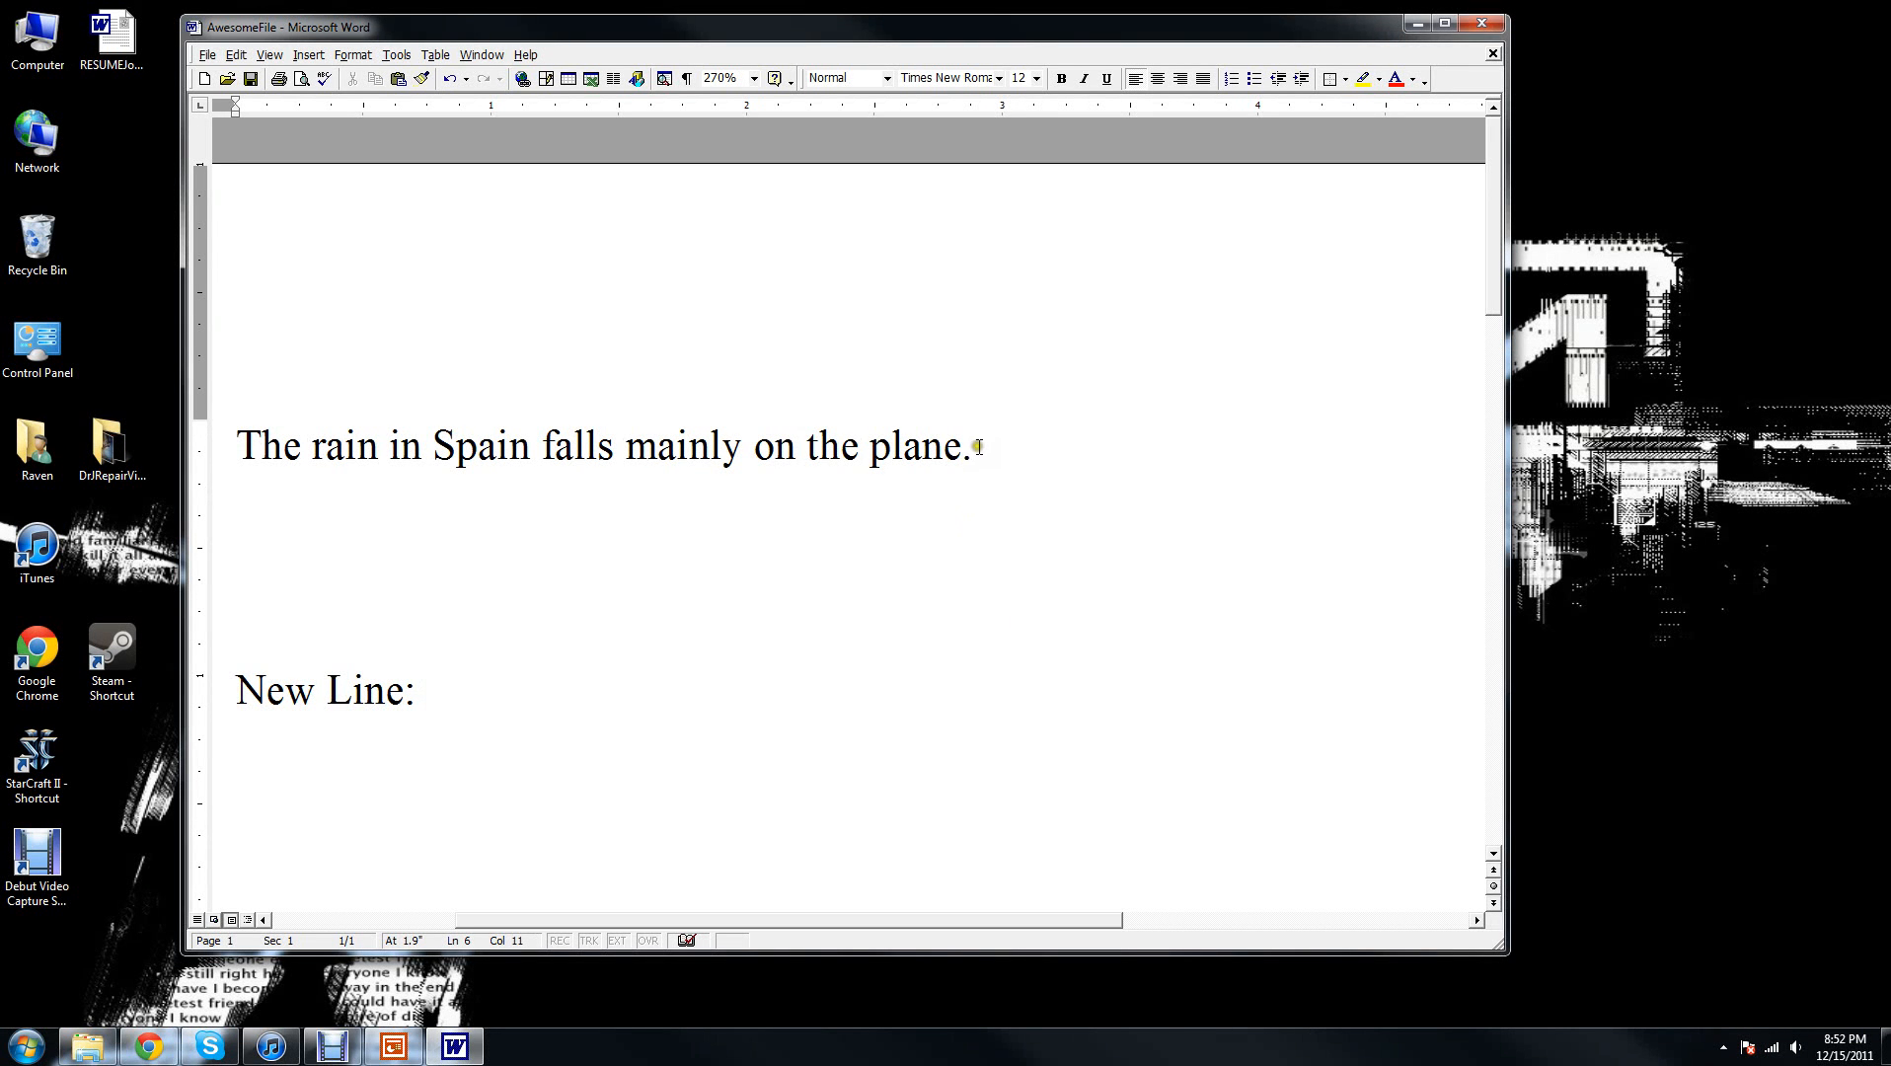
Step: Cut the sentence about rain in Spain from the first line and paste it after "New Line:"
left_click_drag(978, 446, 620, 474)
left_click(672, 495)
left_click_drag(241, 446, 977, 443)
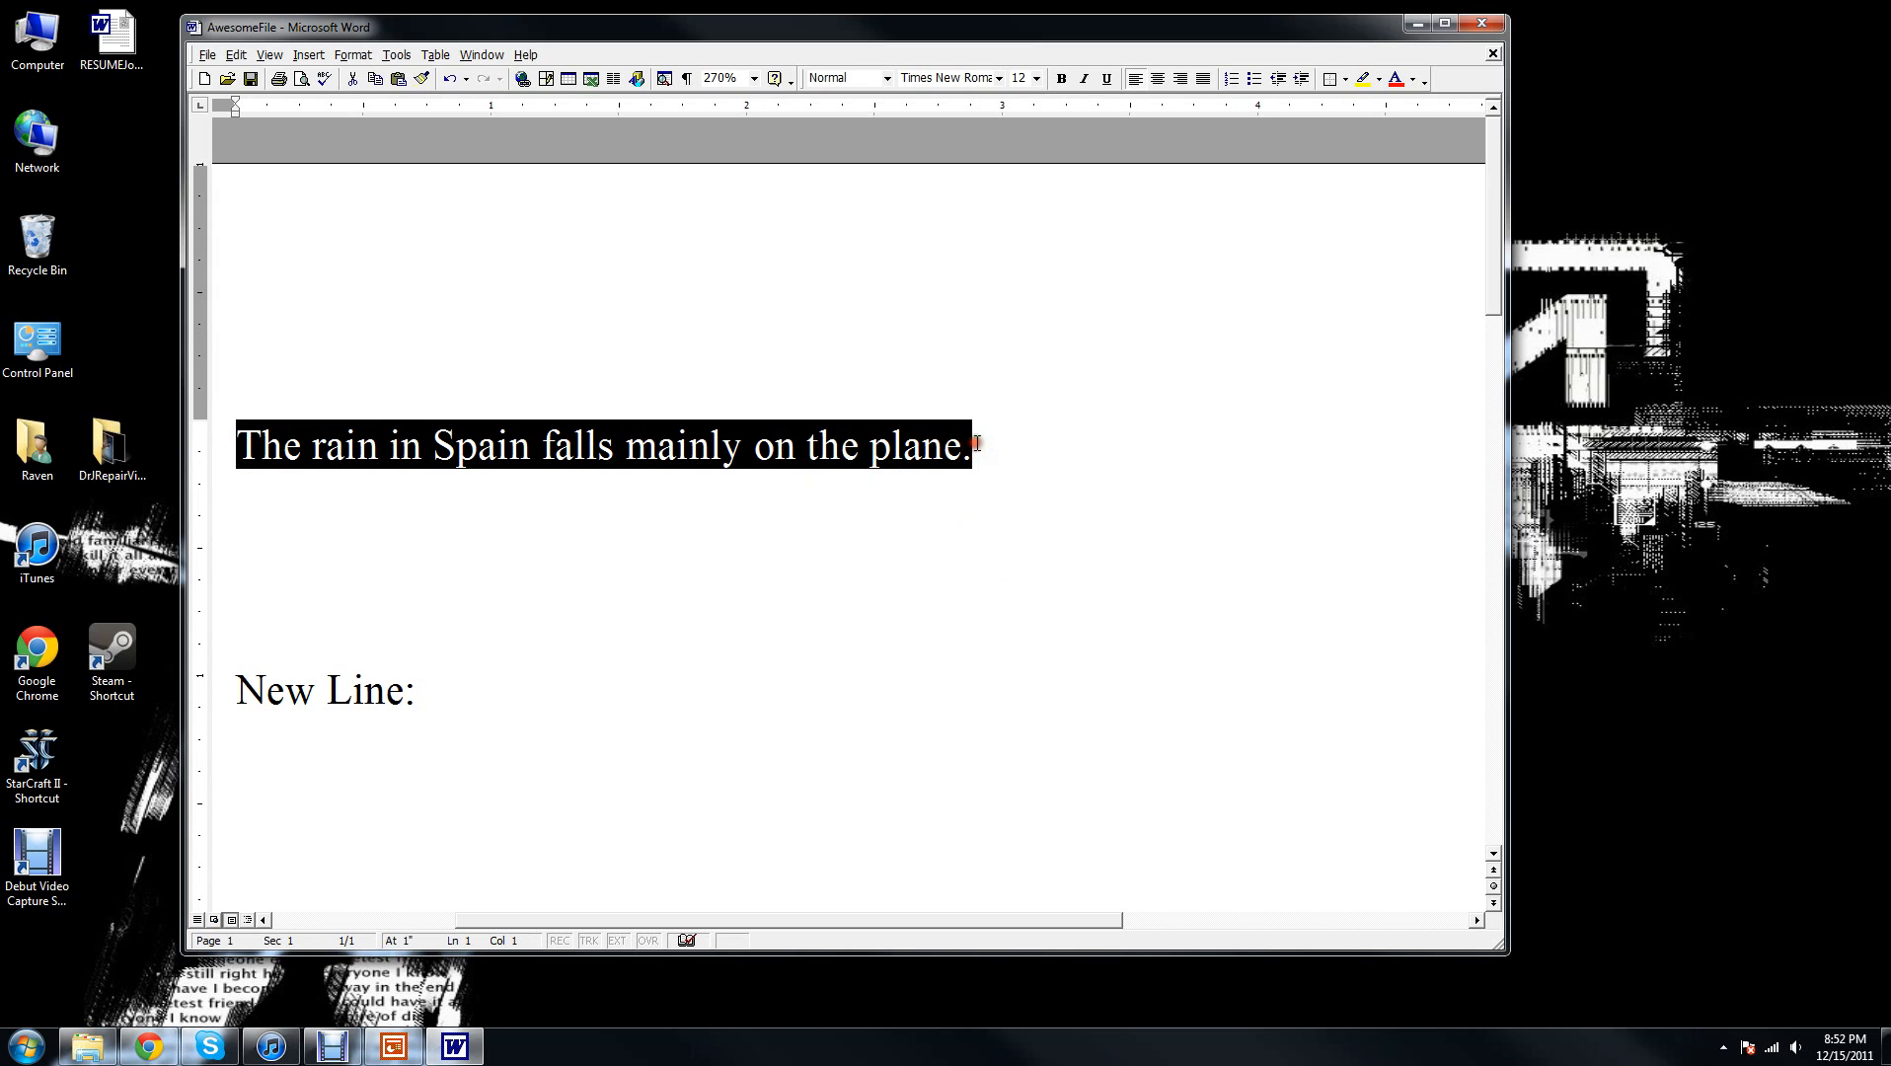
right_click(533, 445)
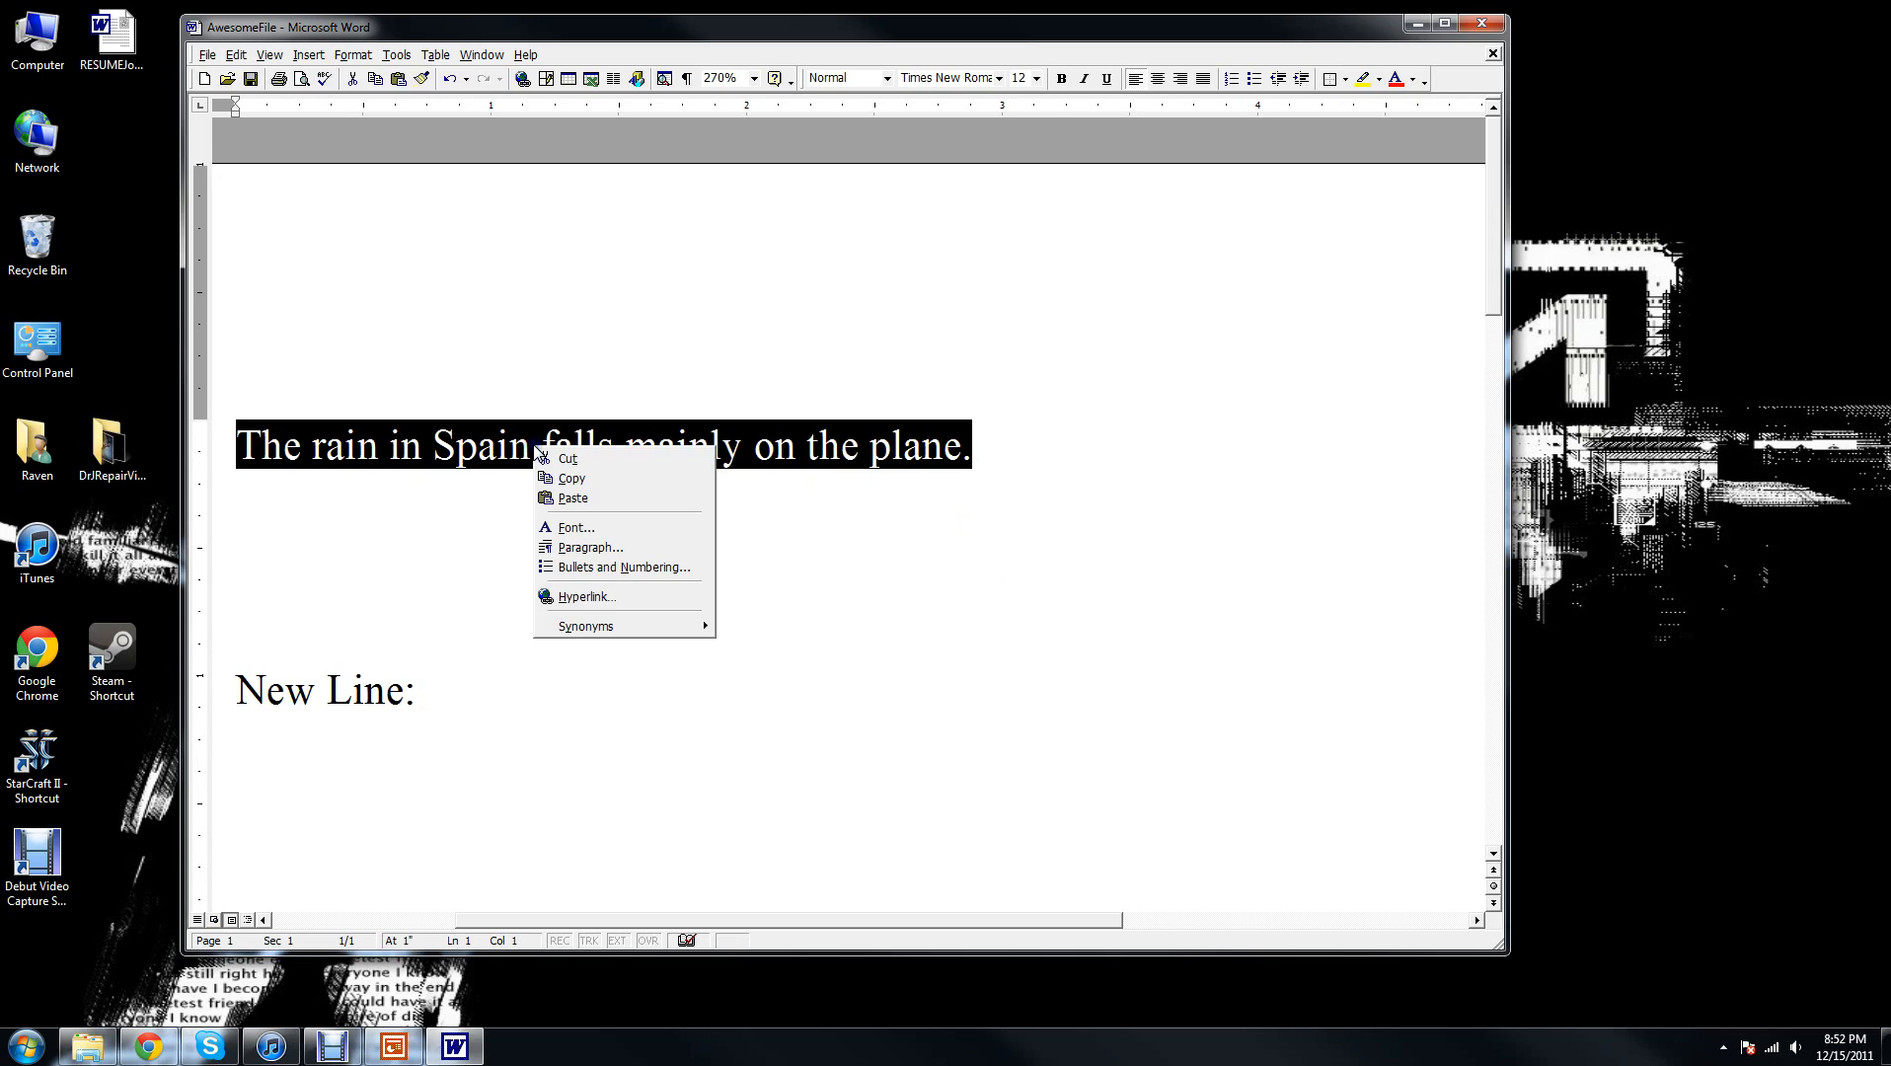
left_click(615, 458)
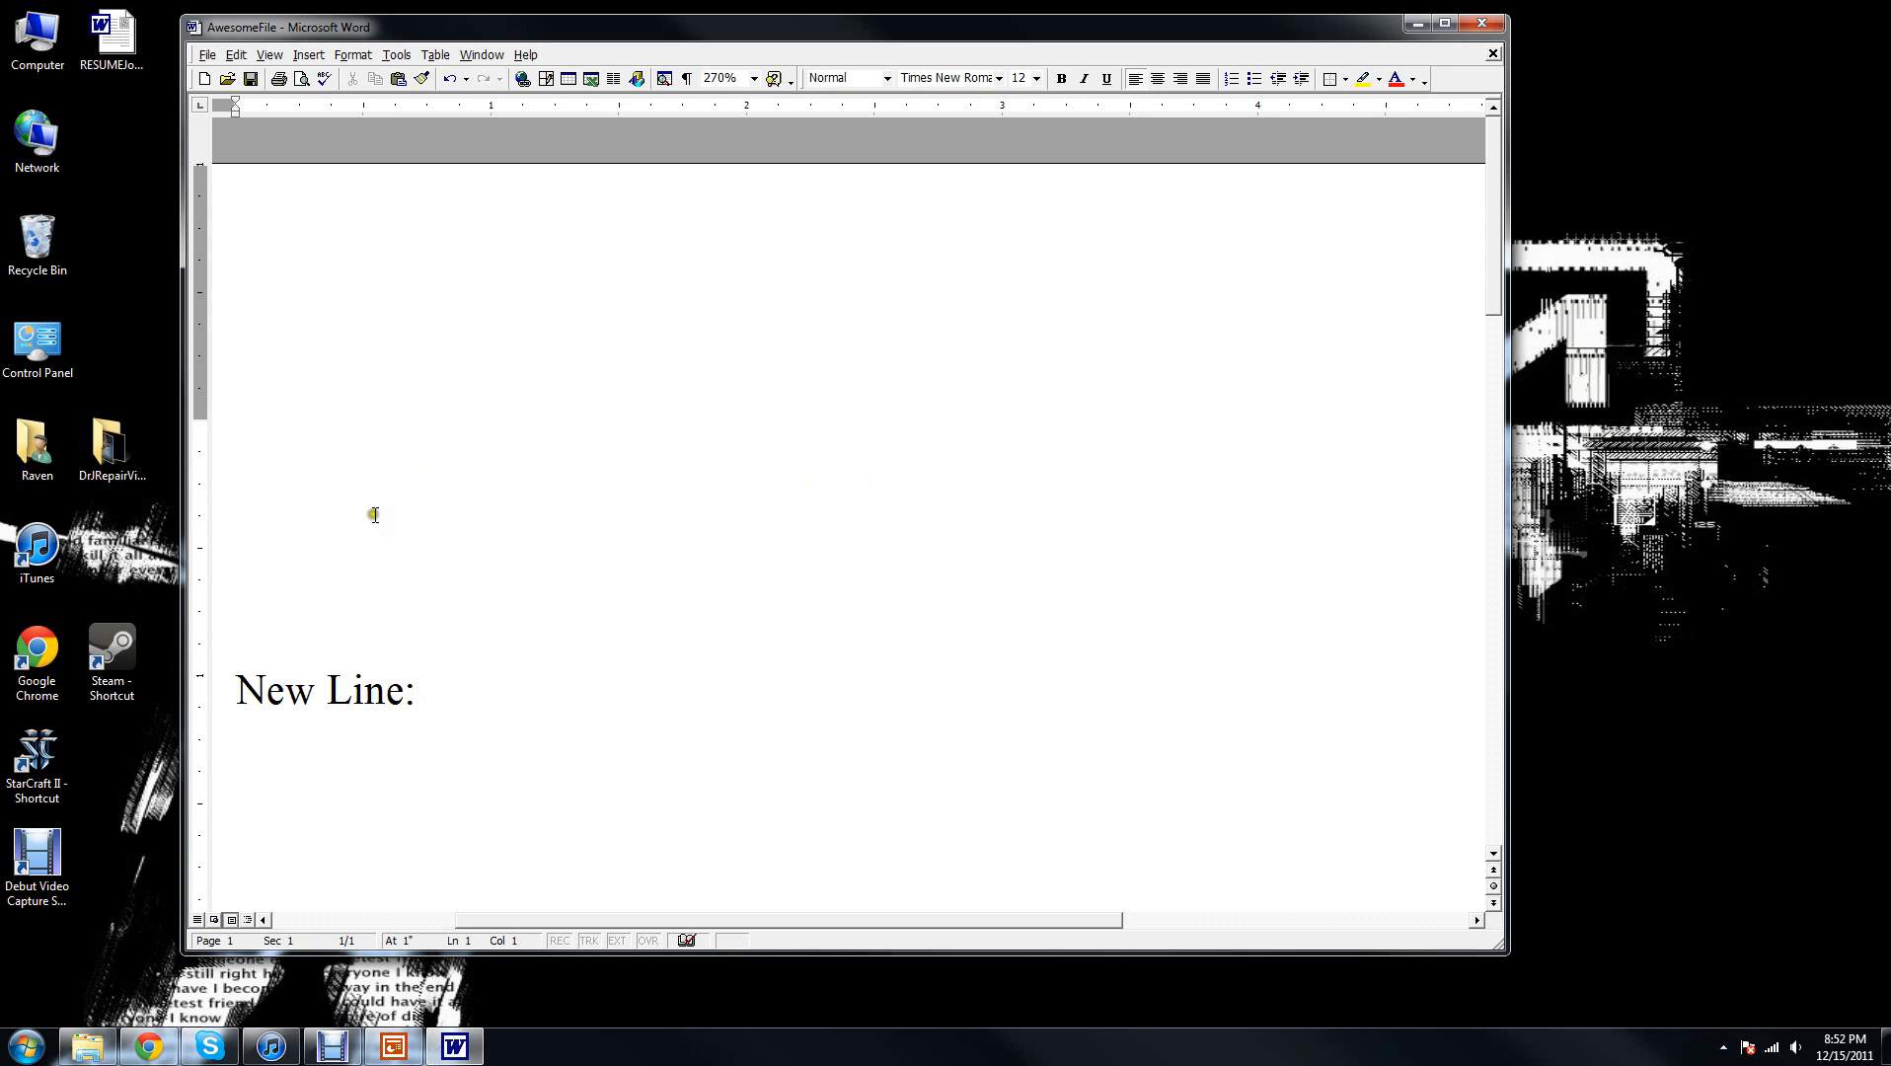
left_click(467, 694)
right_click(451, 697)
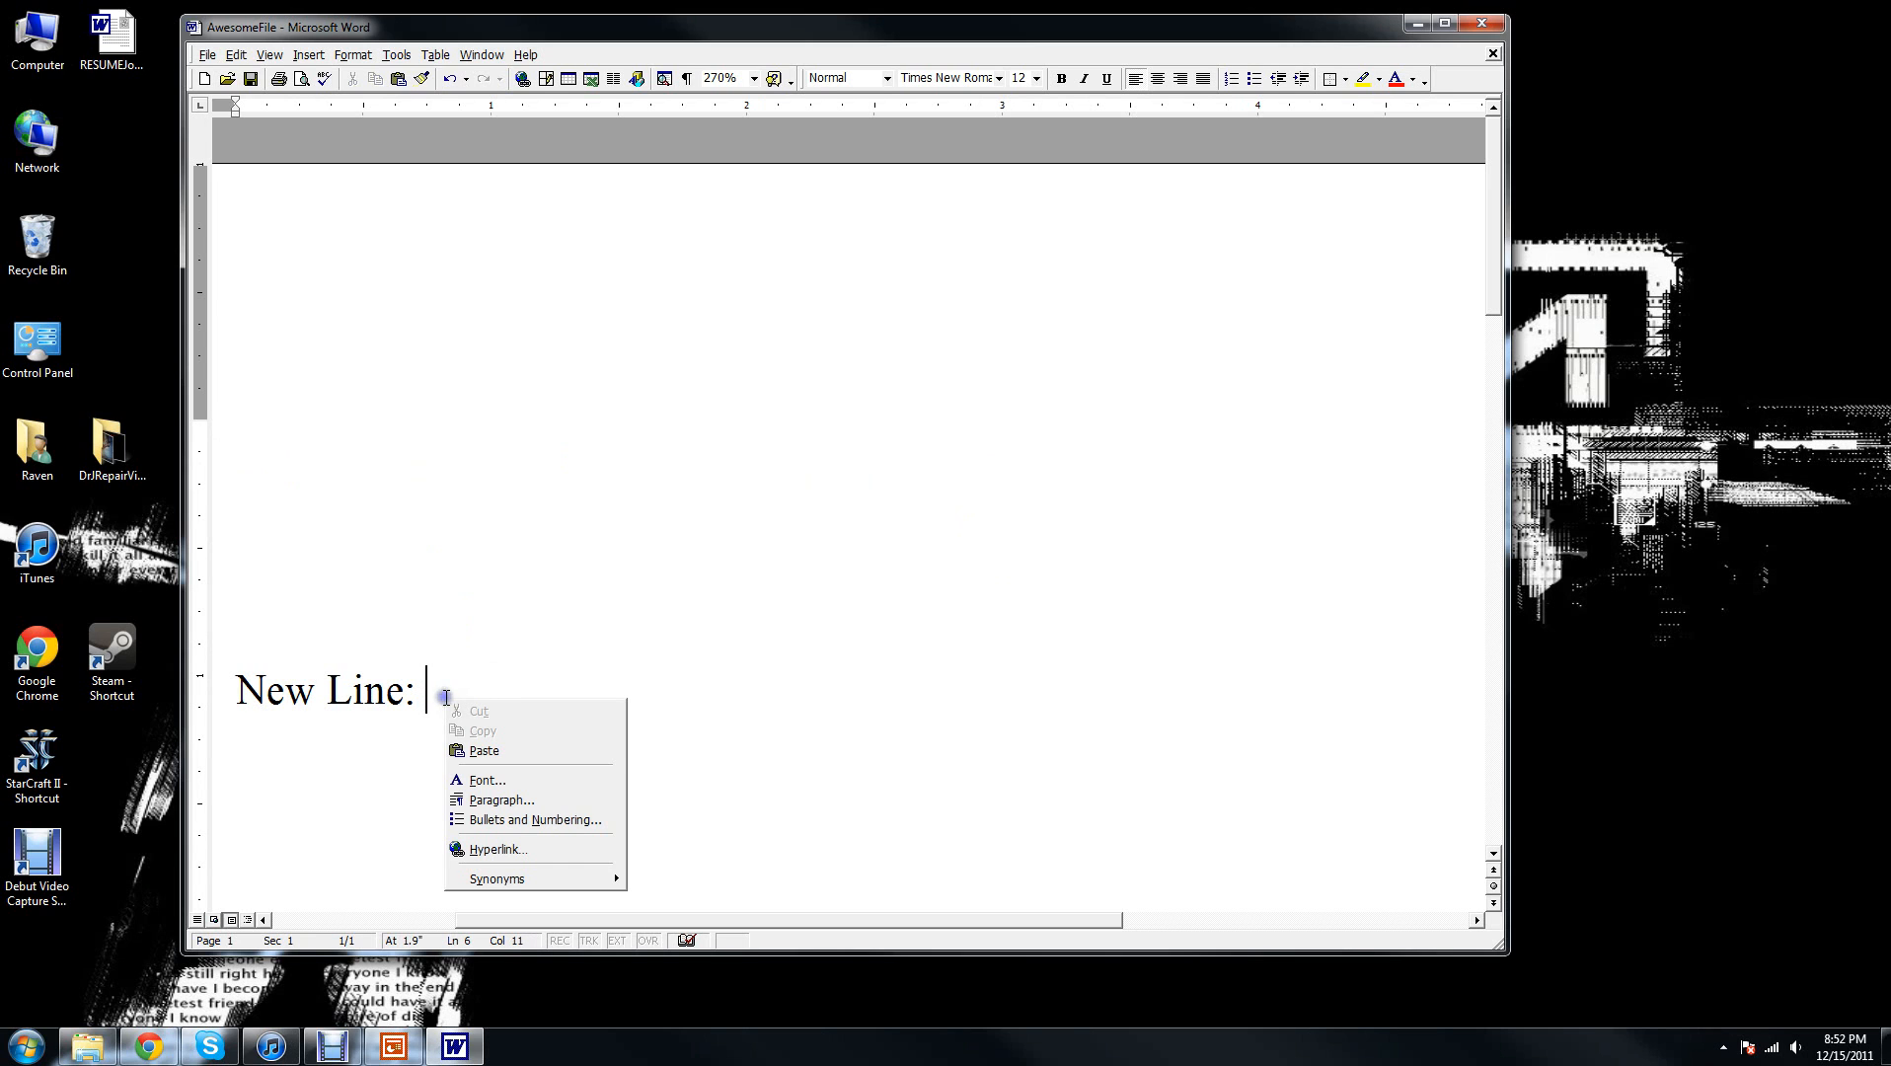
left_click(475, 753)
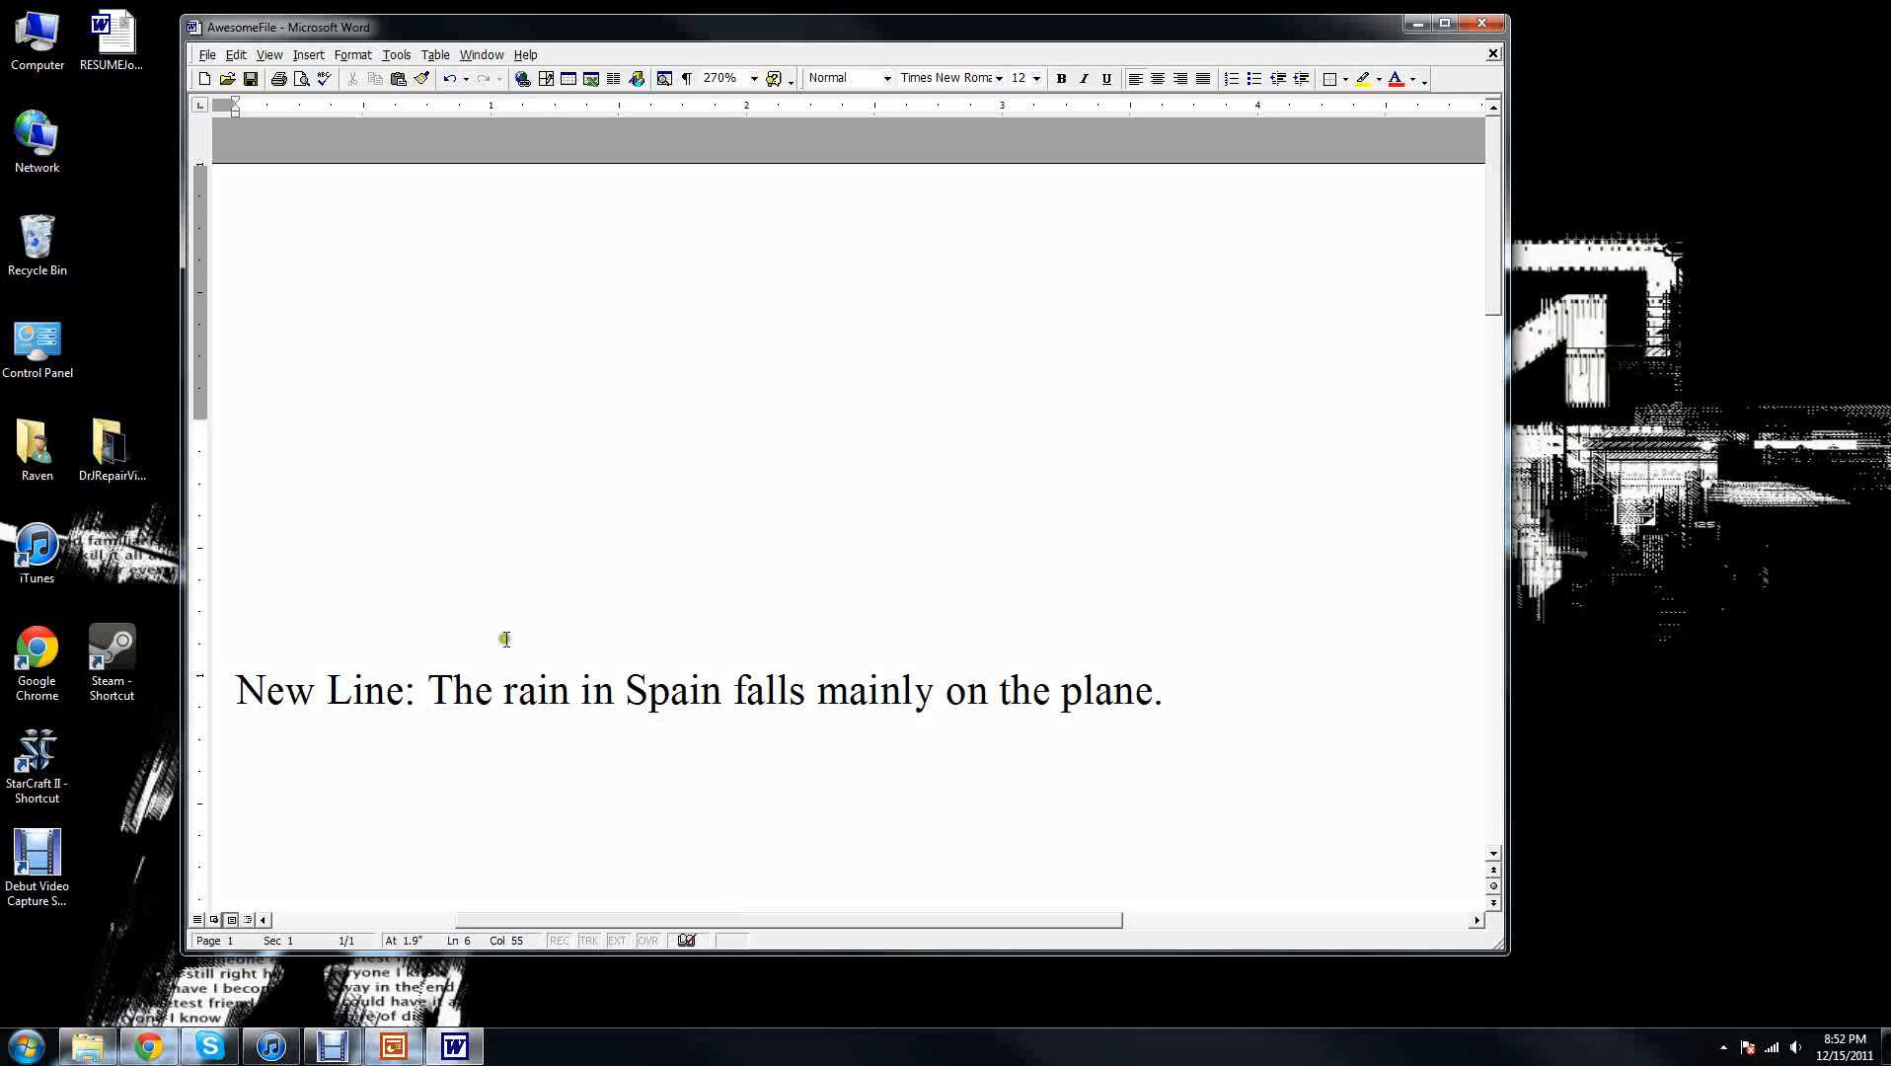
Step: Remove the empty lines above "New Line:" so that its text starts on the document's first line
left_click(240, 647)
key("Delete")
key("BackSpace")
key("BackSpace")
key("BackSpace")
key("BackSpace")
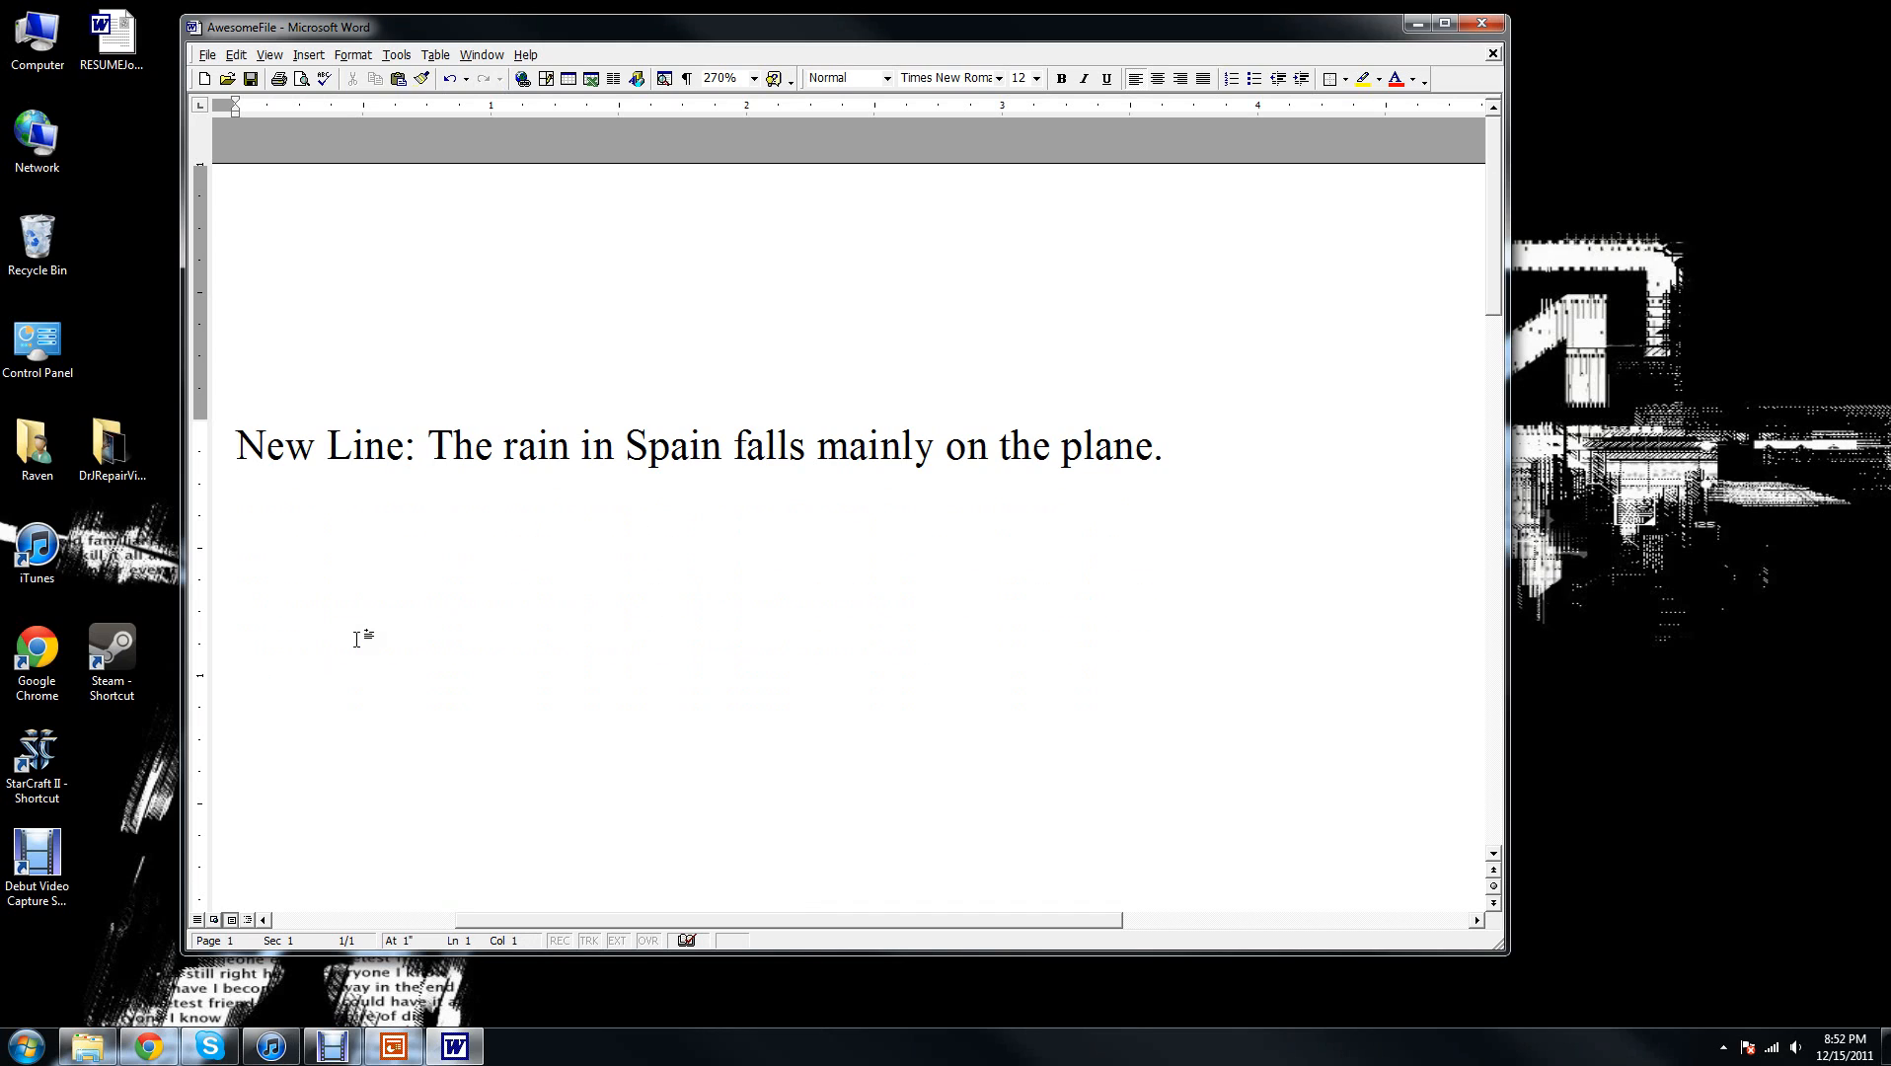
Step: Delete the "New Line:" label and the space after it in front of the sentence
key("Delete")
key("Delete")
key("Delete")
key("Delete")
key("Delete")
key("Delete")
key("Delete")
key("Delete")
key("Delete")
key("Delete")
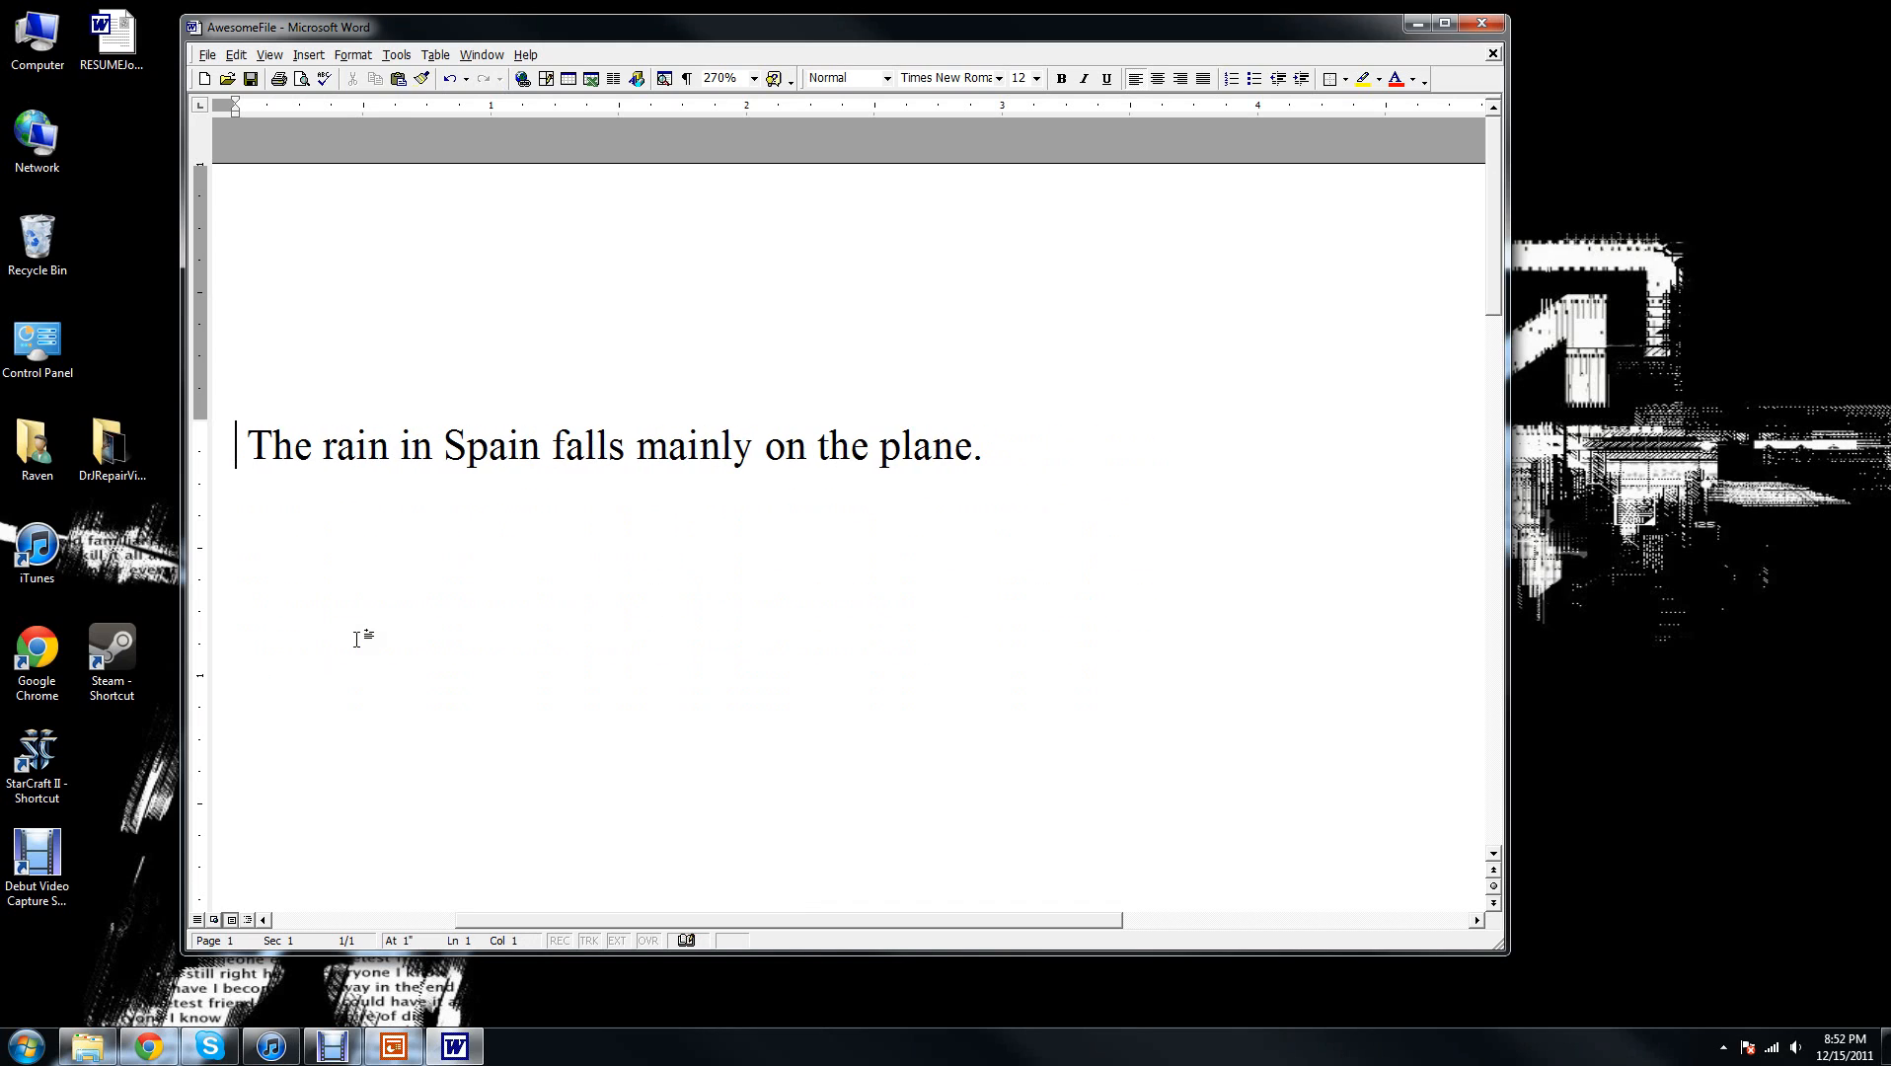
key("Delete")
left_click(1021, 458)
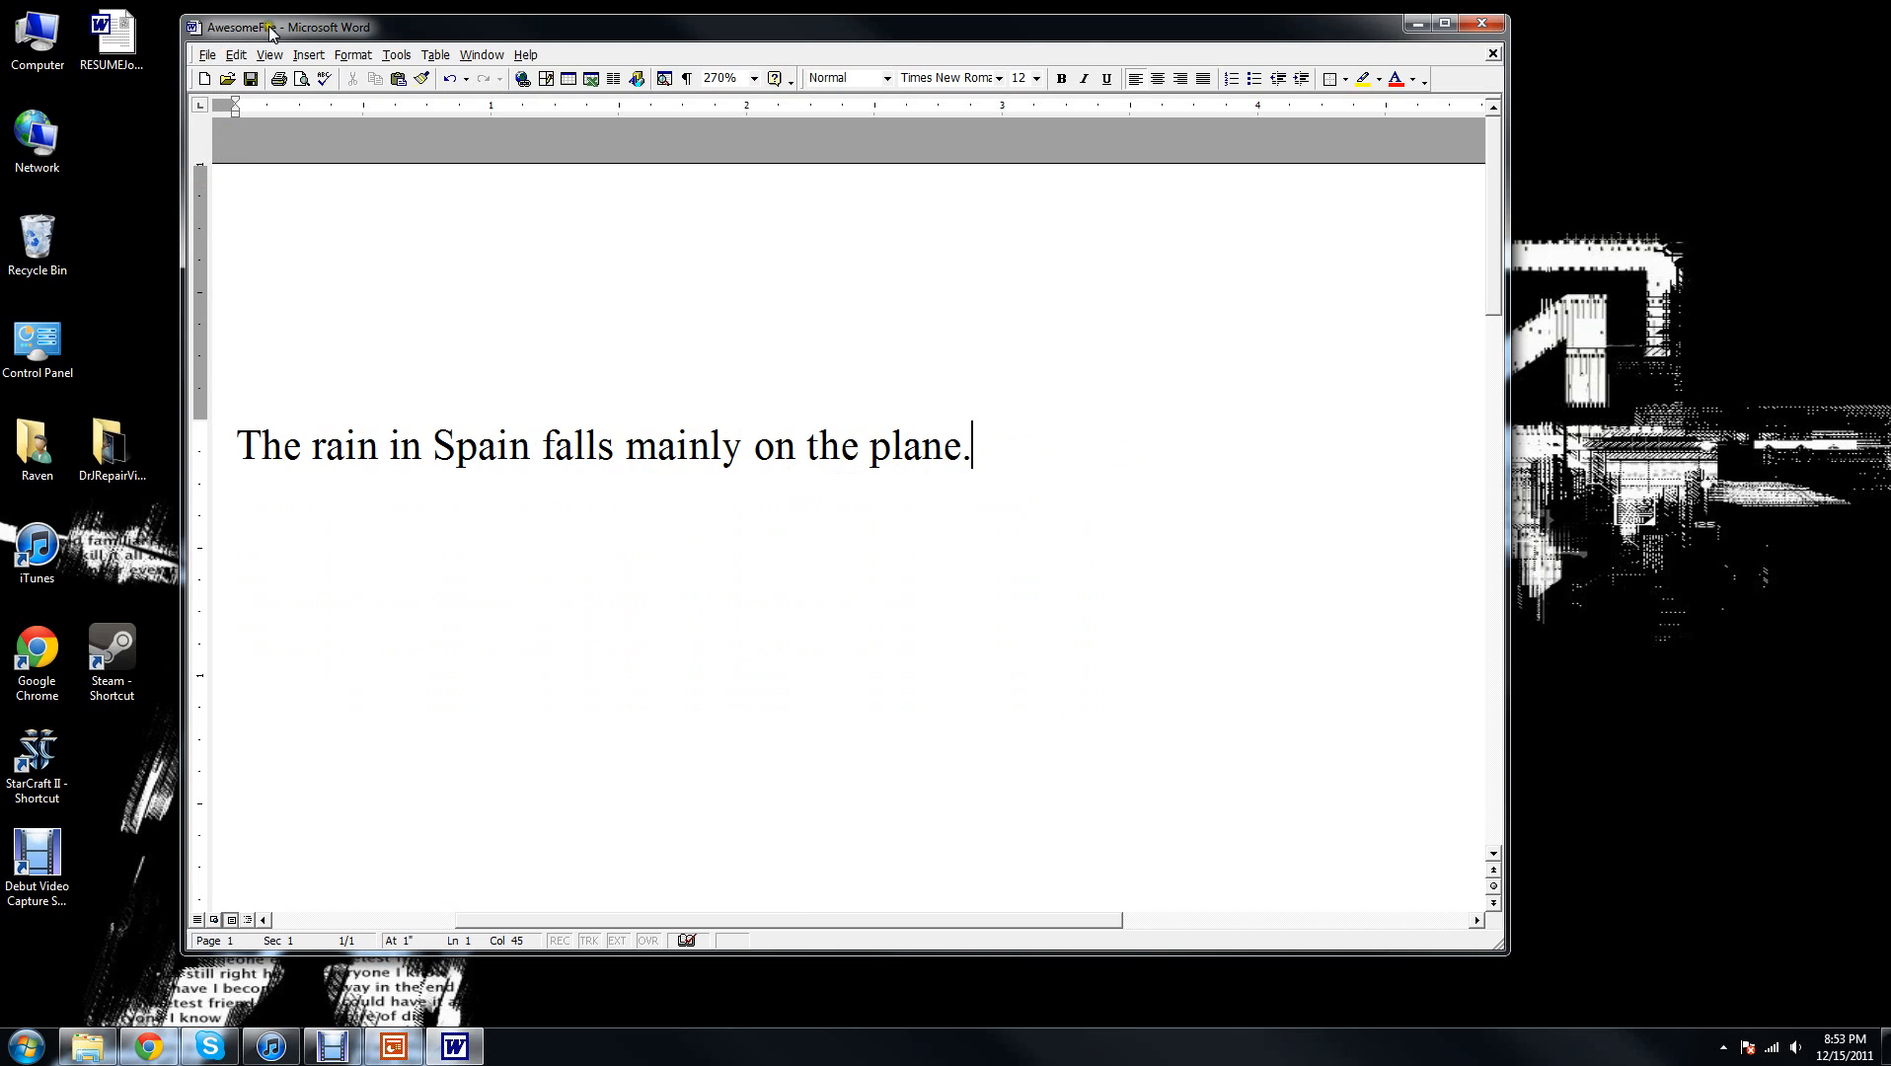
Step: Reposition the document window, start closing the document, and cancel at the save-changes prompt
left_click_drag(271, 33, 327, 69)
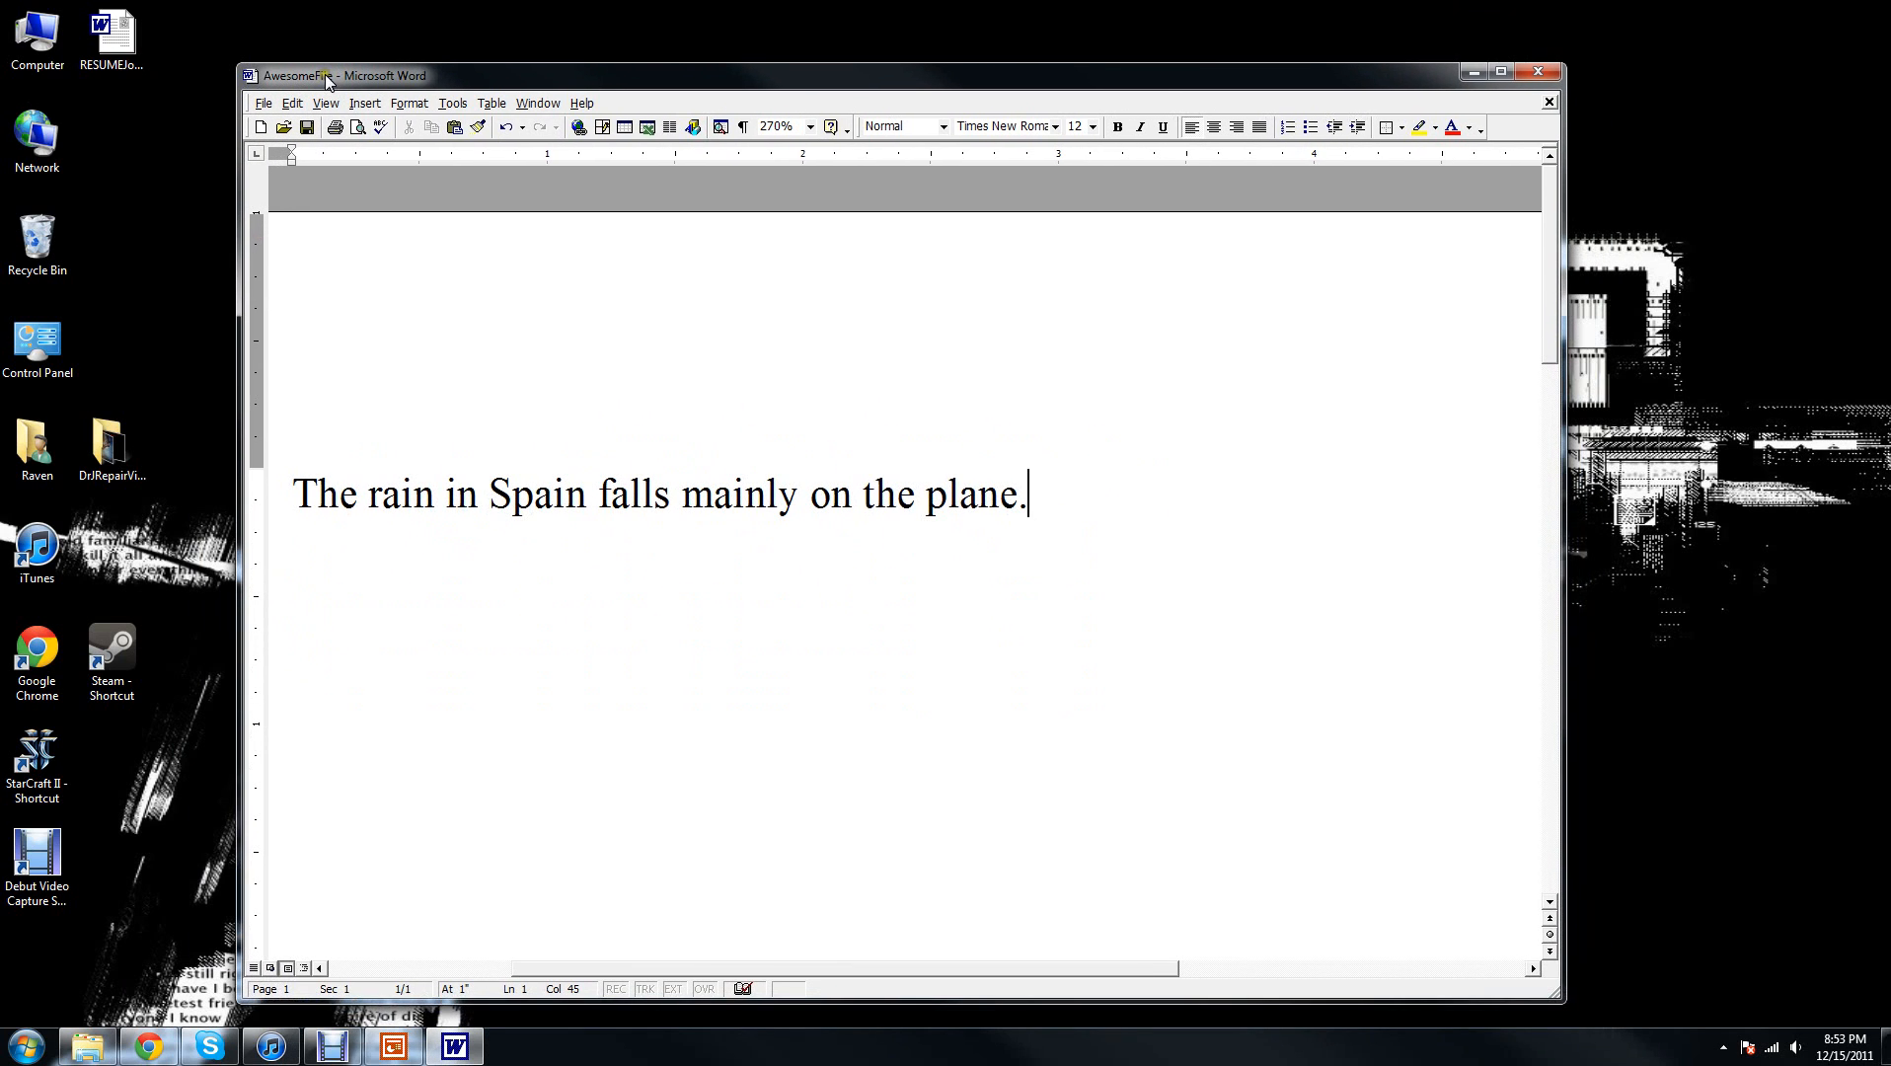
left_click(1539, 72)
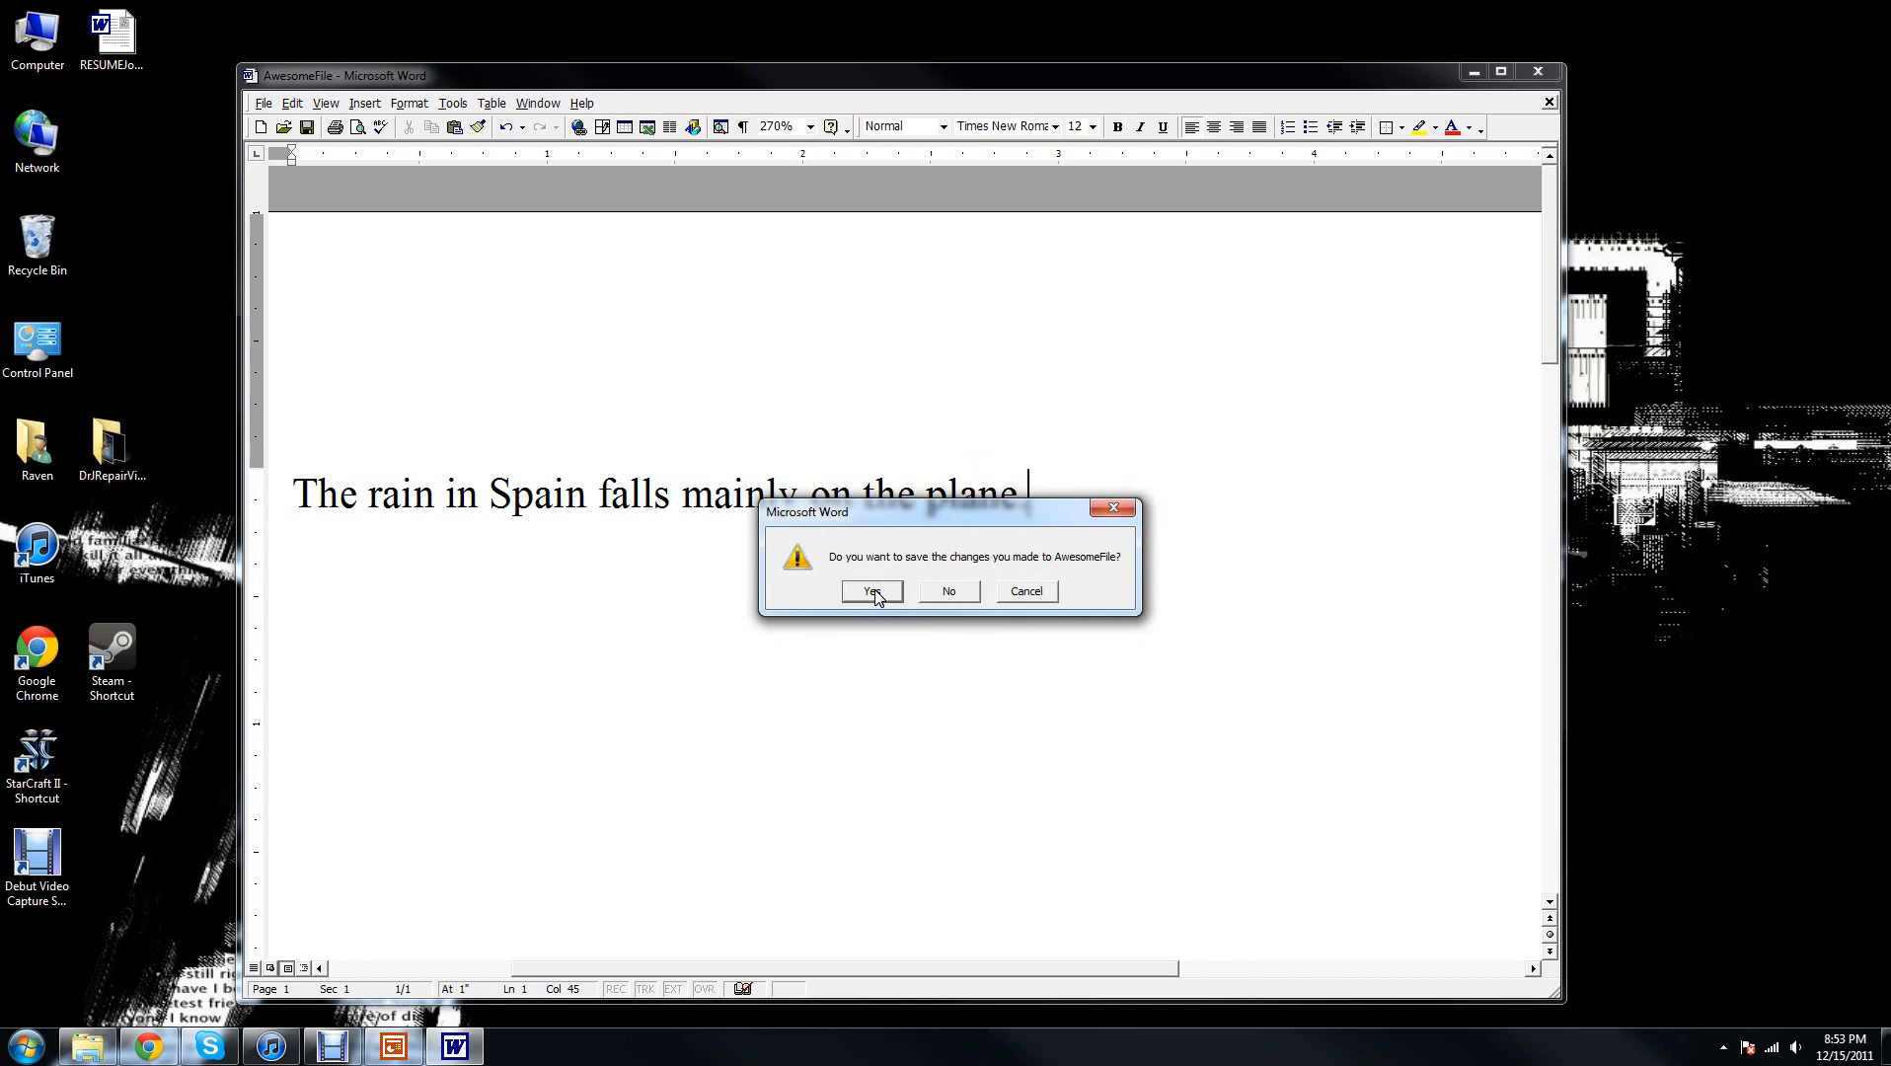
left_click(965, 592)
left_click(1053, 598)
left_click(1036, 597)
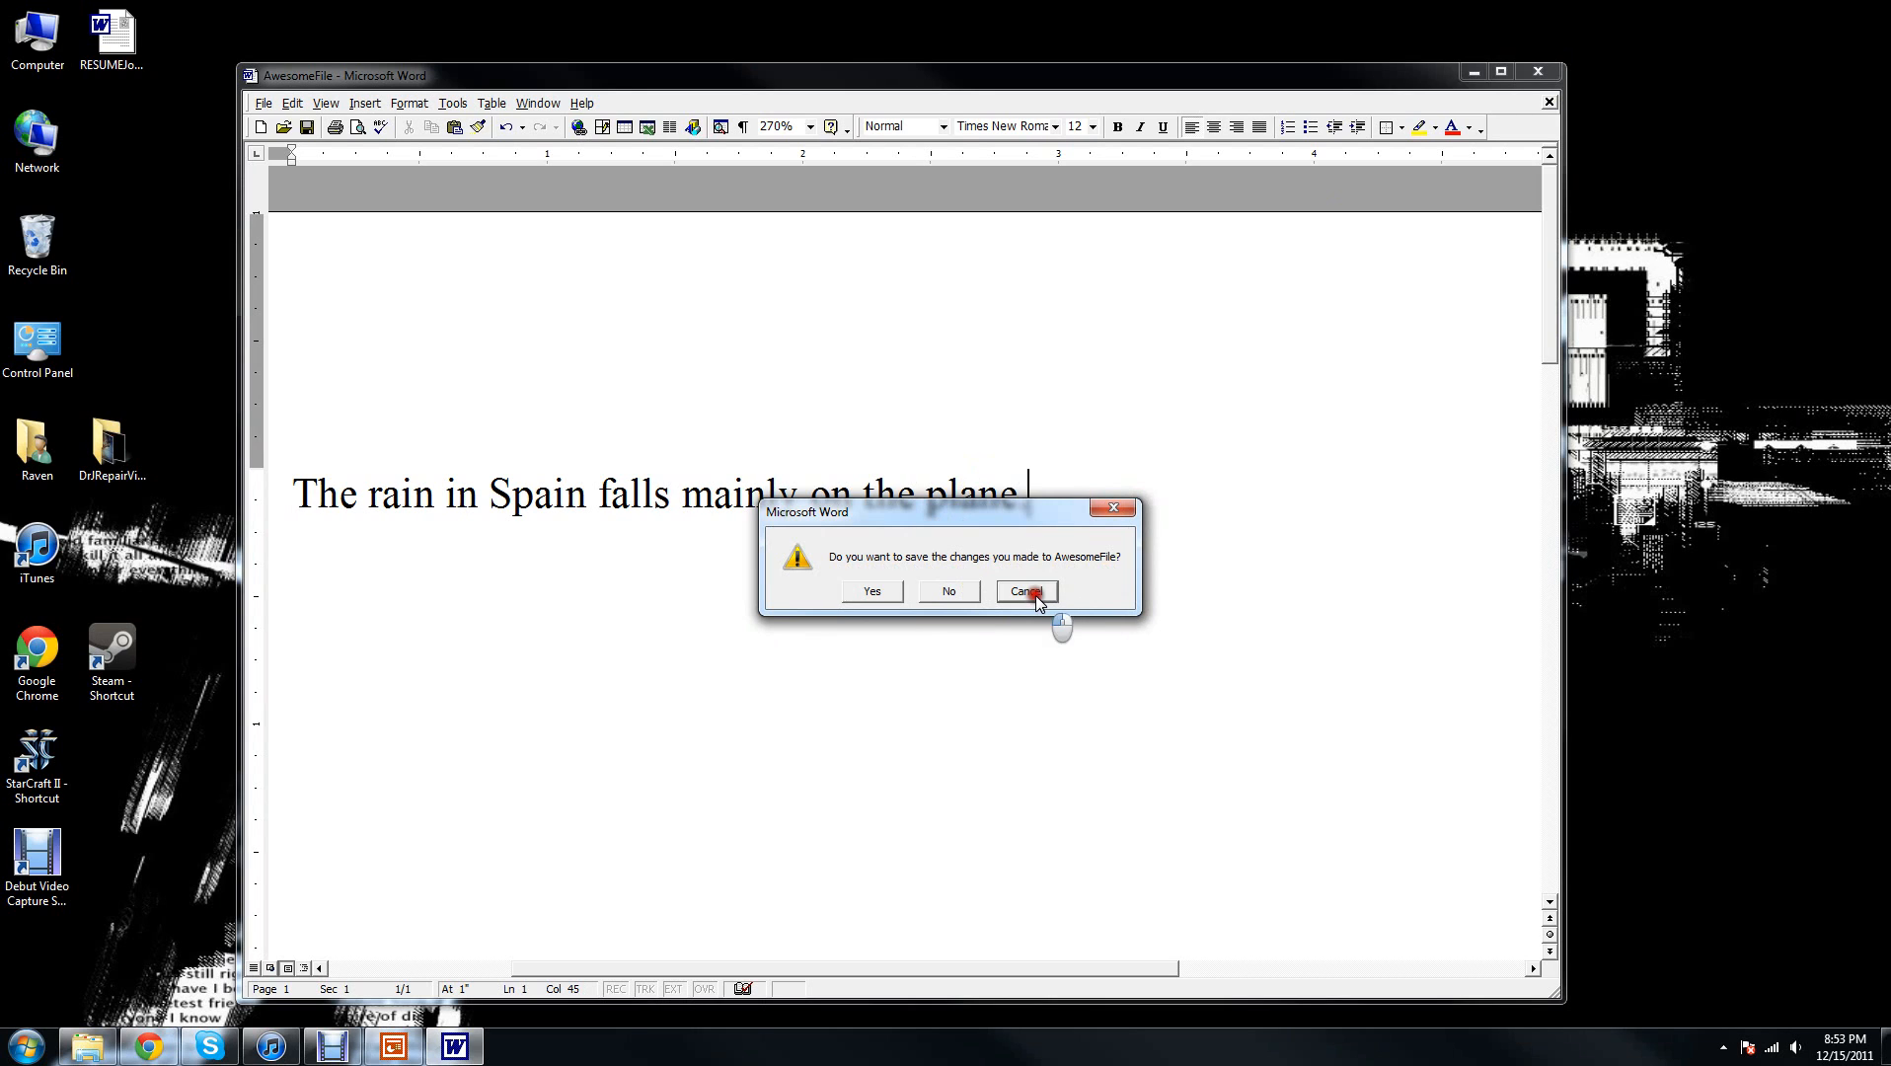
left_click_drag(561, 75, 850, 62)
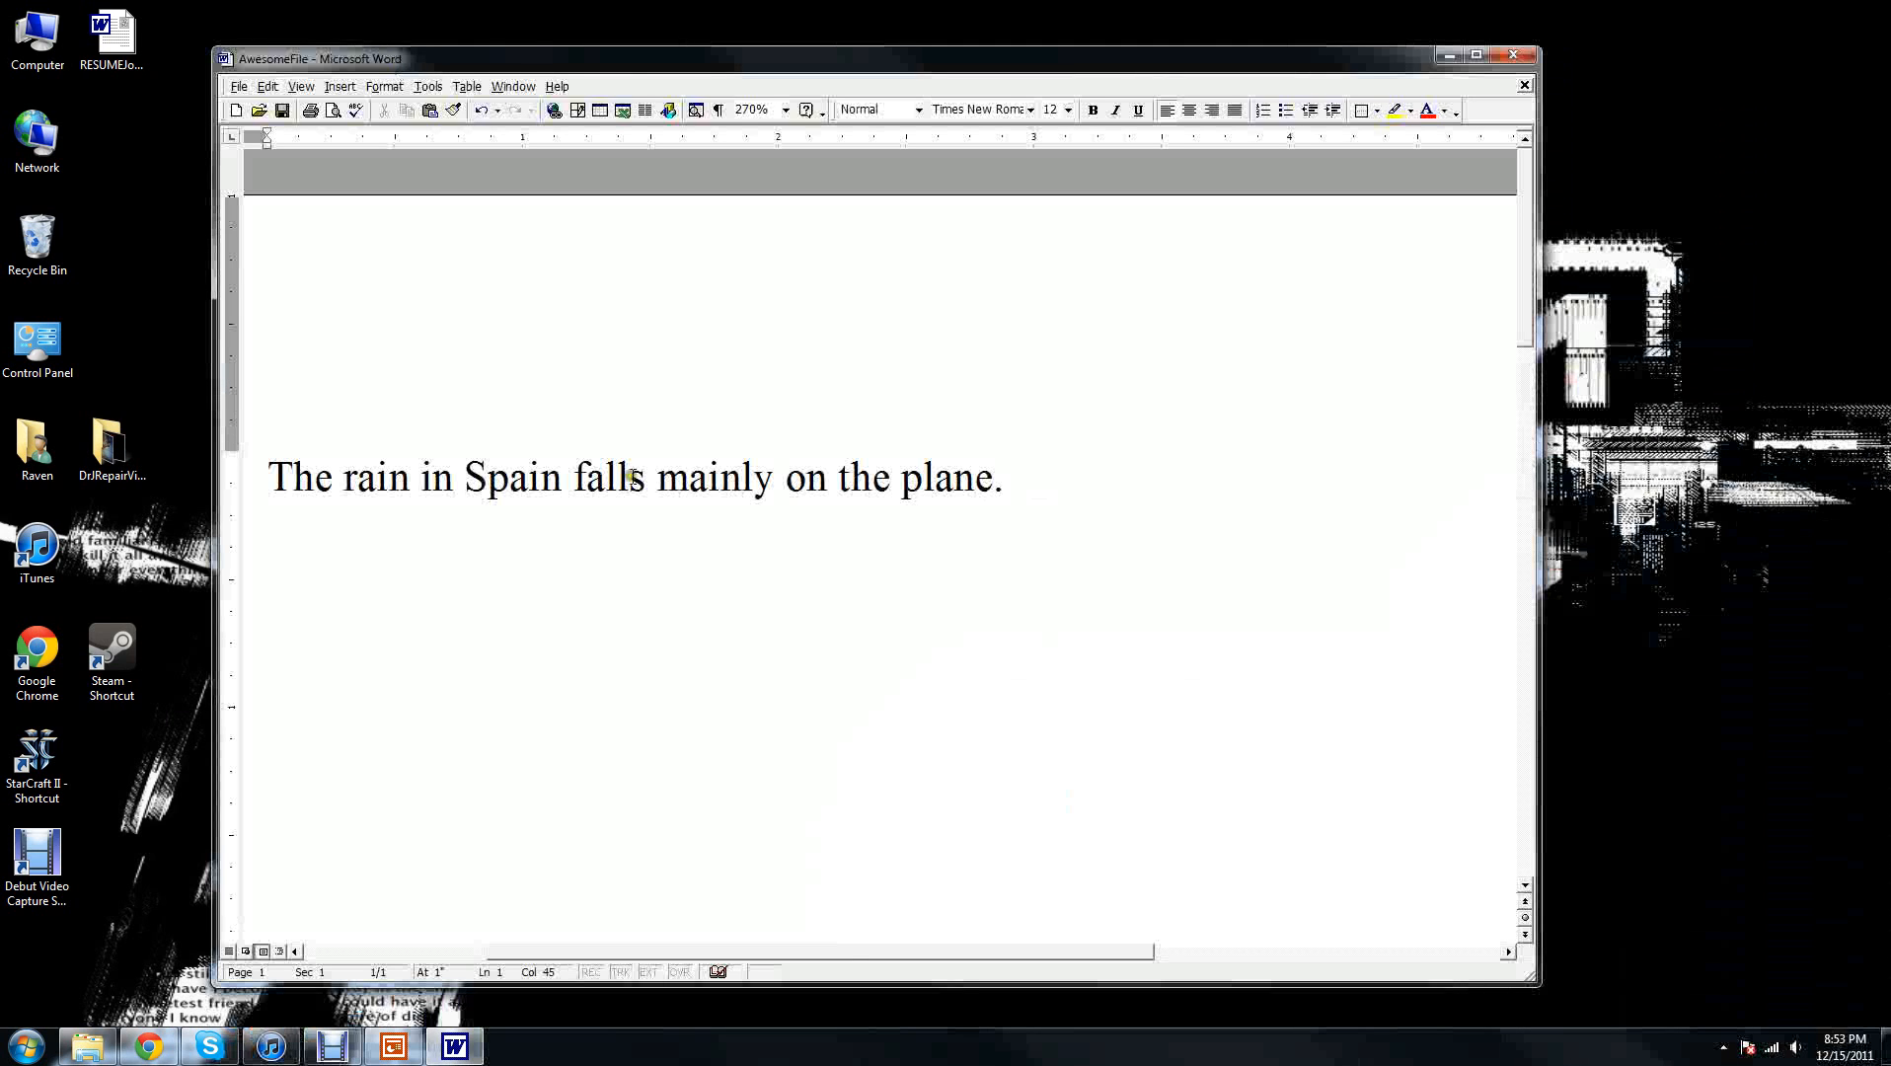
Step: Save the document as AwesomeFile in the AwesomeFolder folder on the desktop
left_click(239, 87)
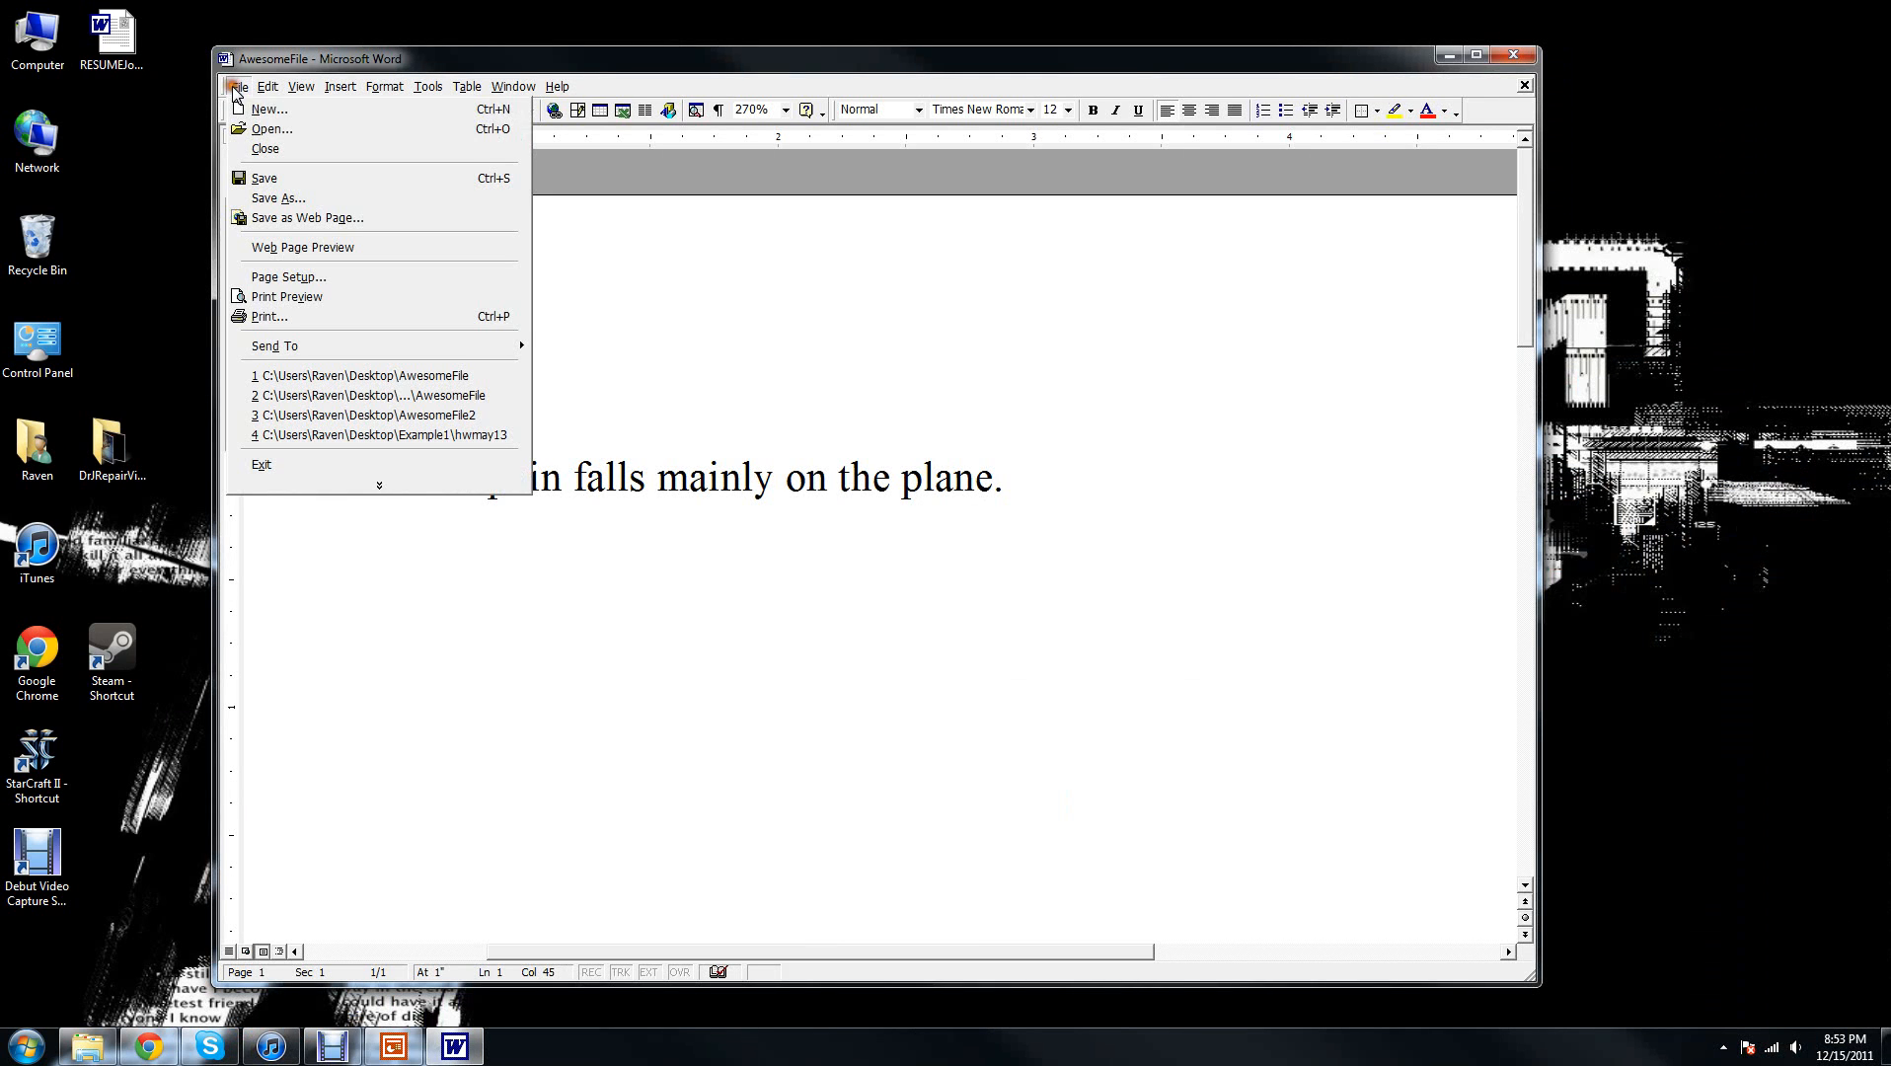
left_click(277, 200)
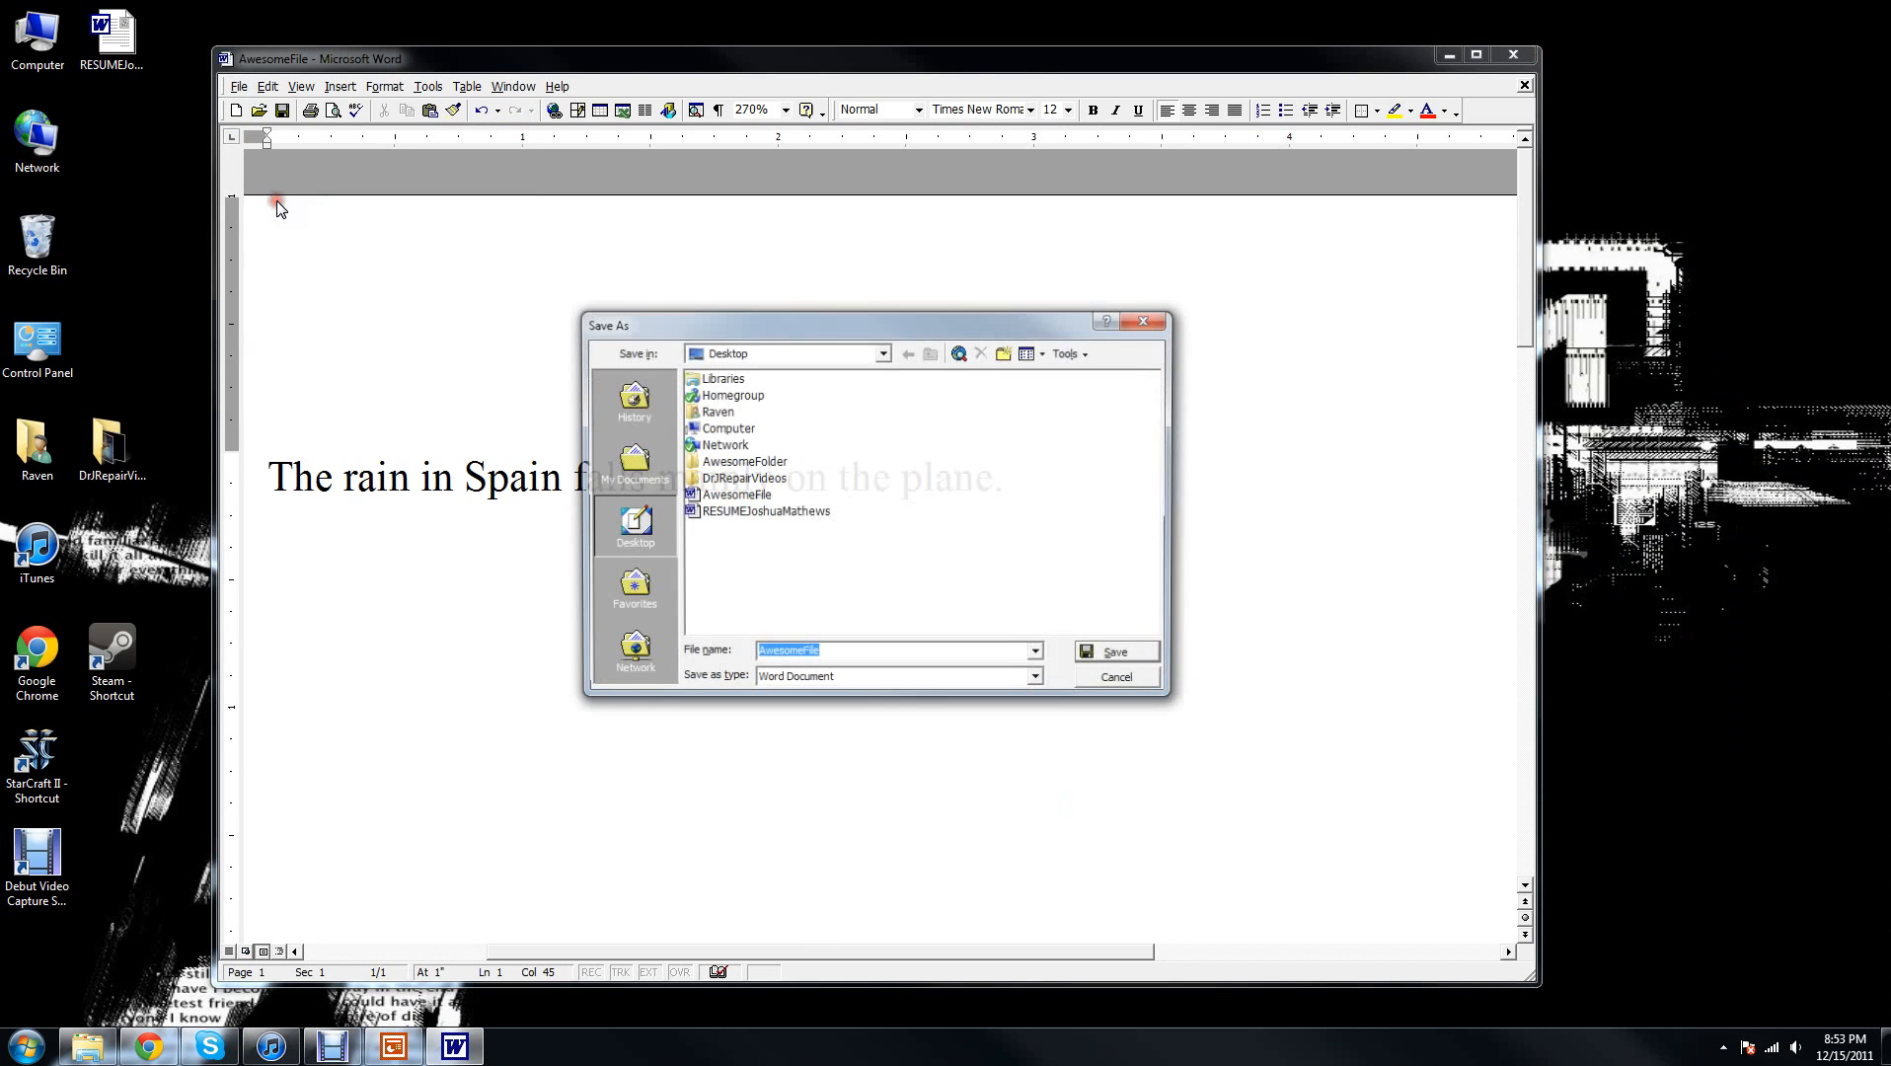
double_click(733, 464)
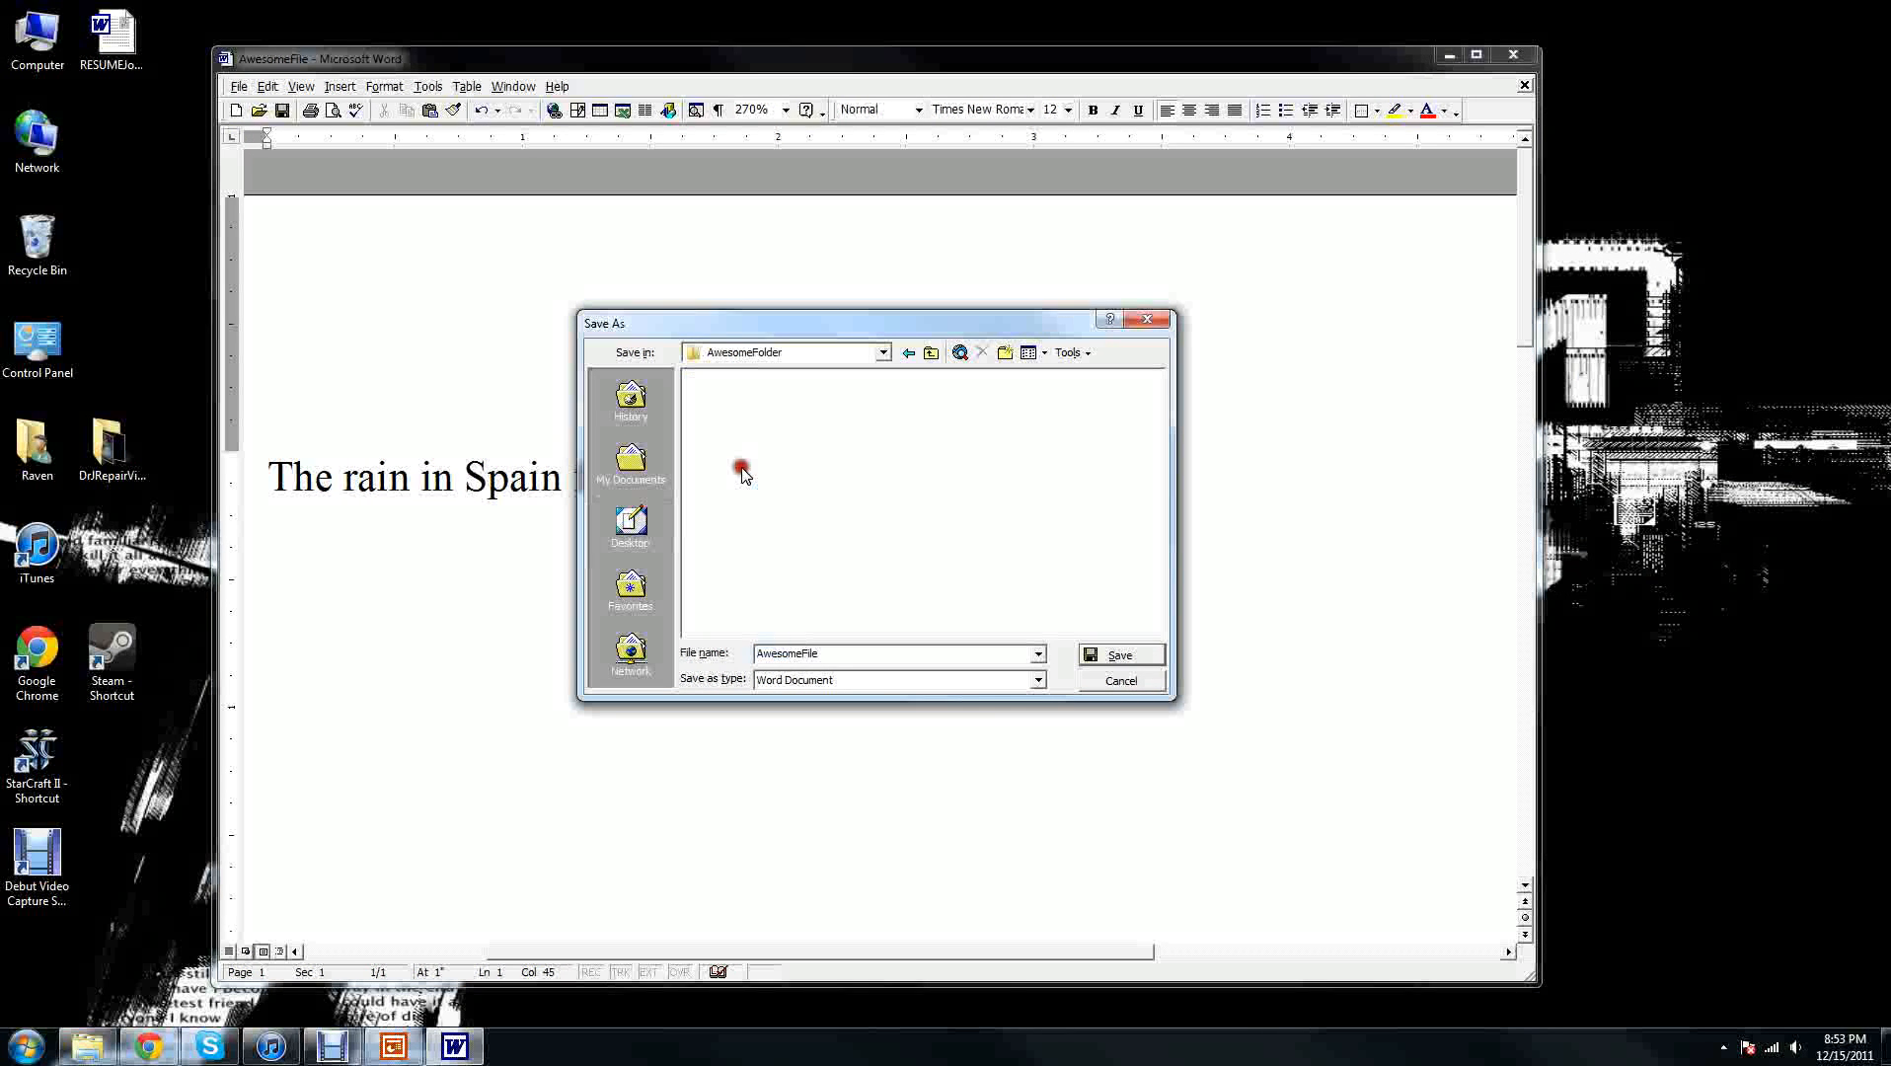
left_click(1132, 656)
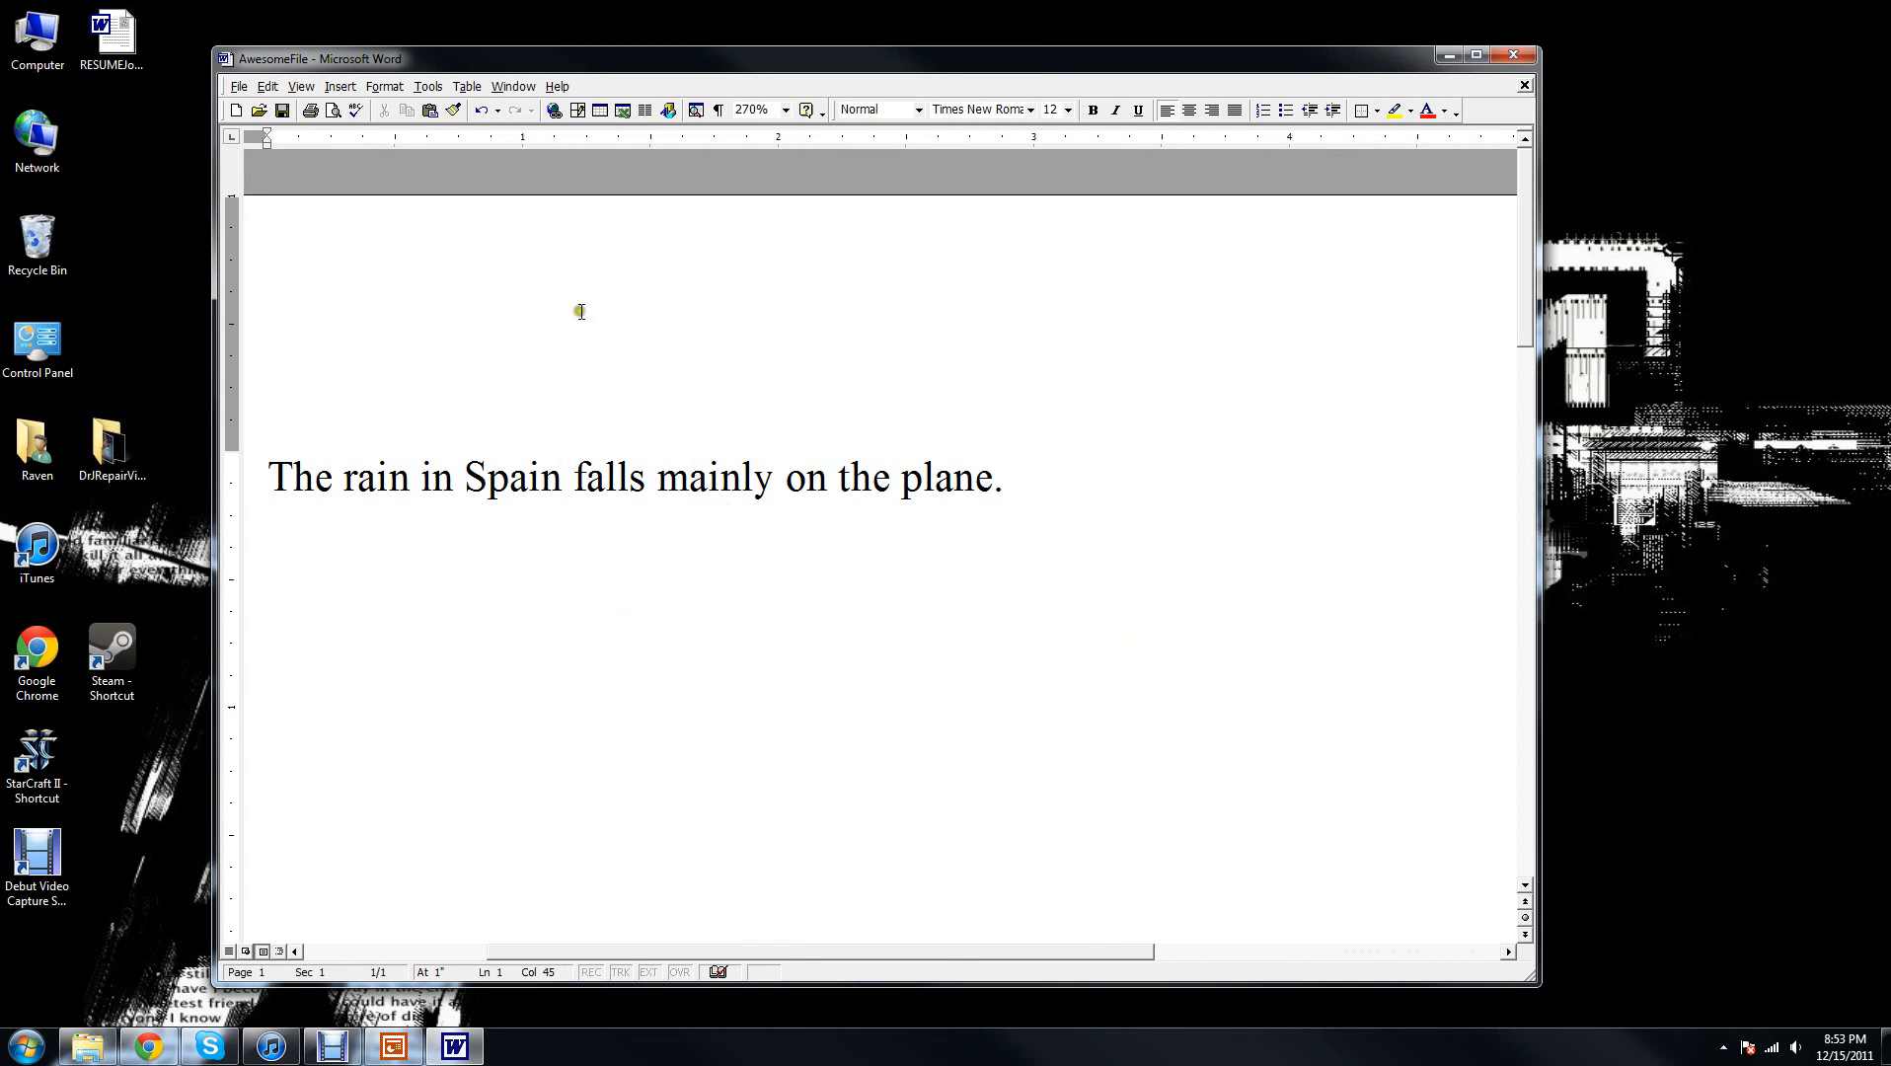
Step: Minimize the document, open AwesomeFolder, and compare the AwesomeFile inside it with the one on the desktop
left_click(1448, 55)
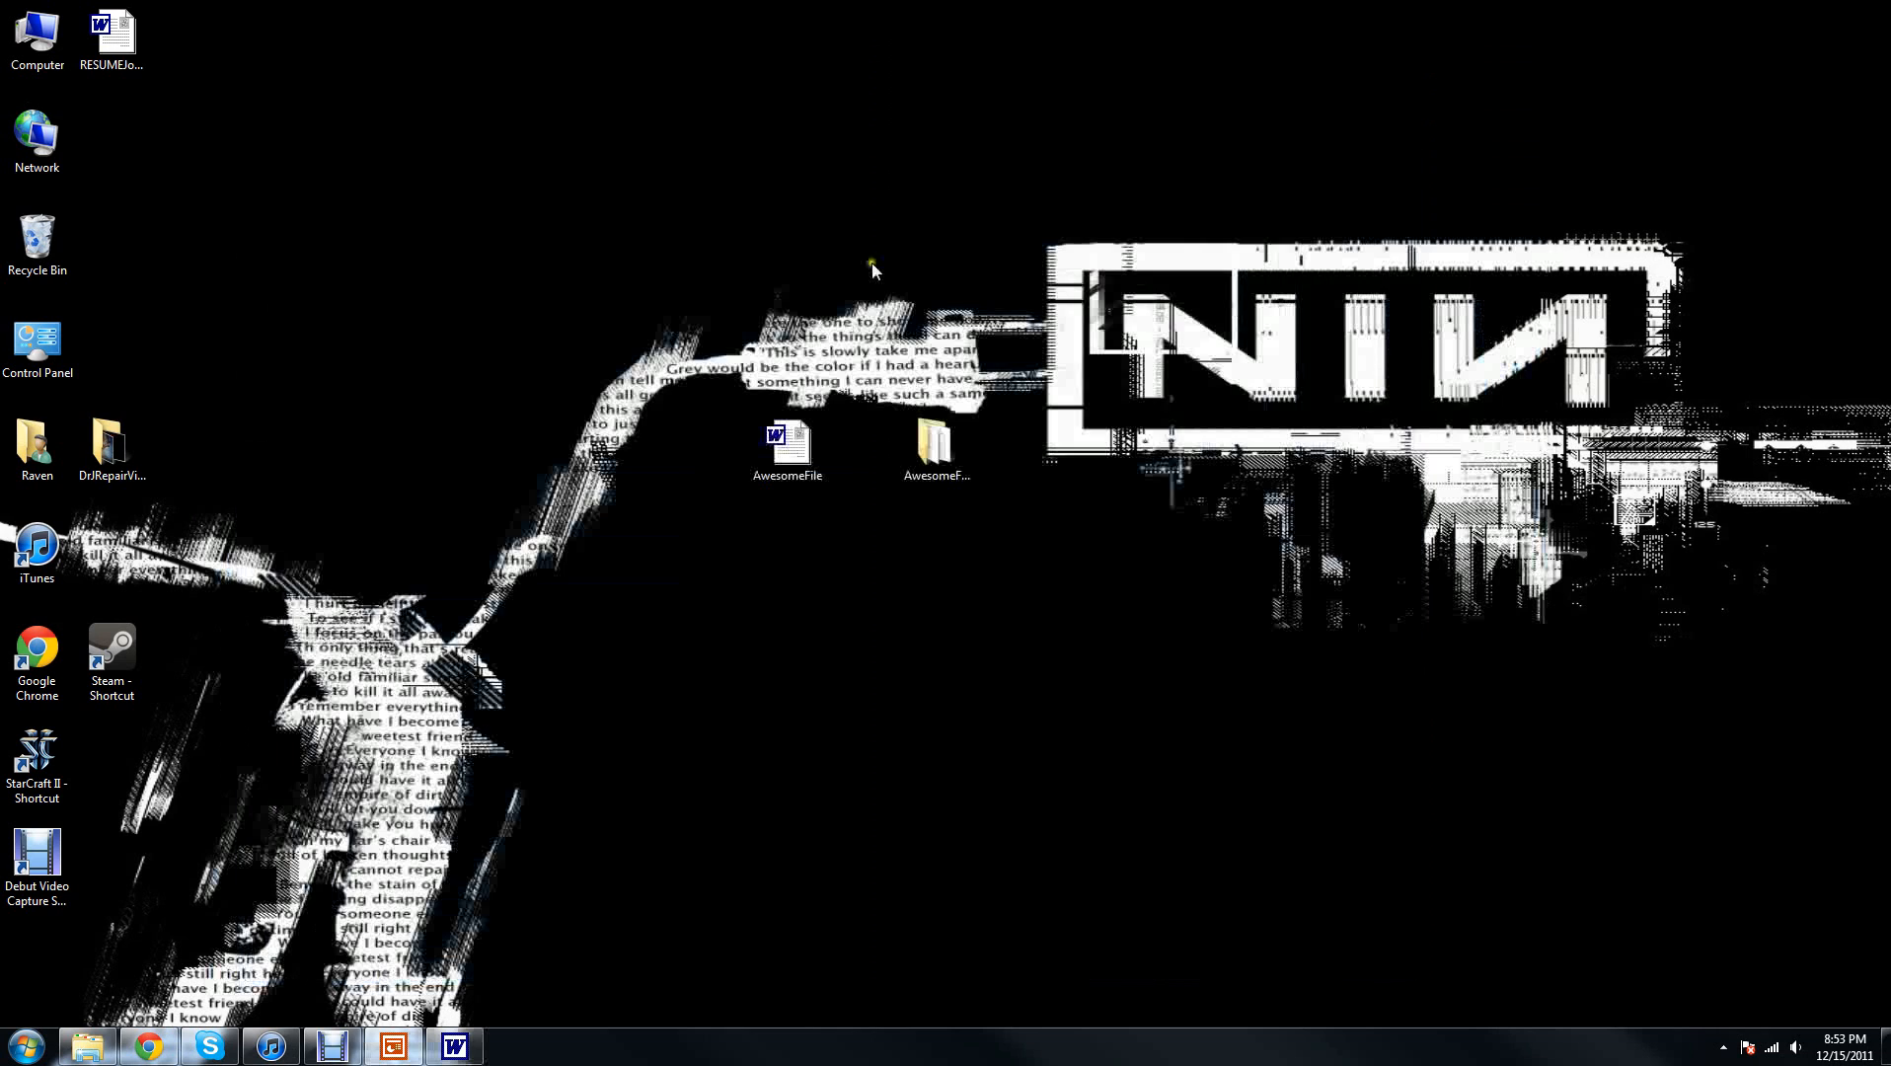
double_click(938, 454)
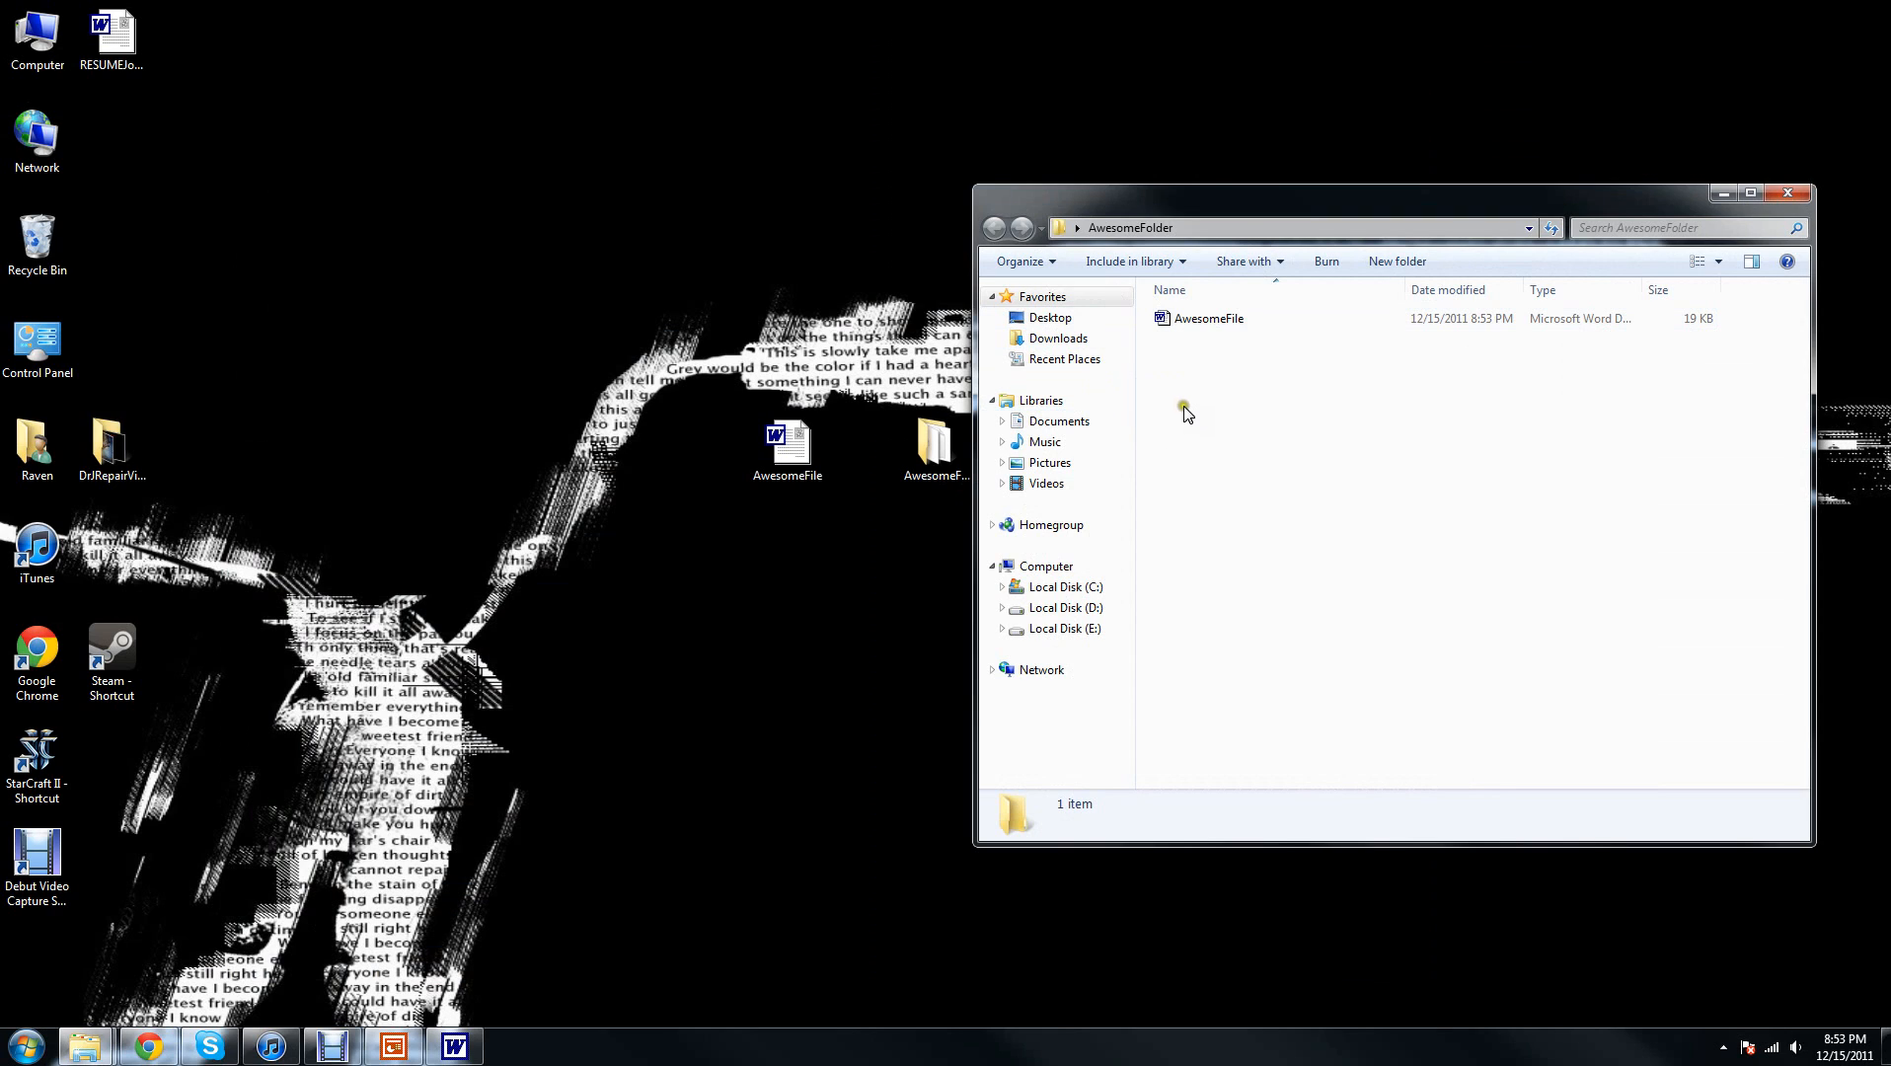
left_click(1198, 326)
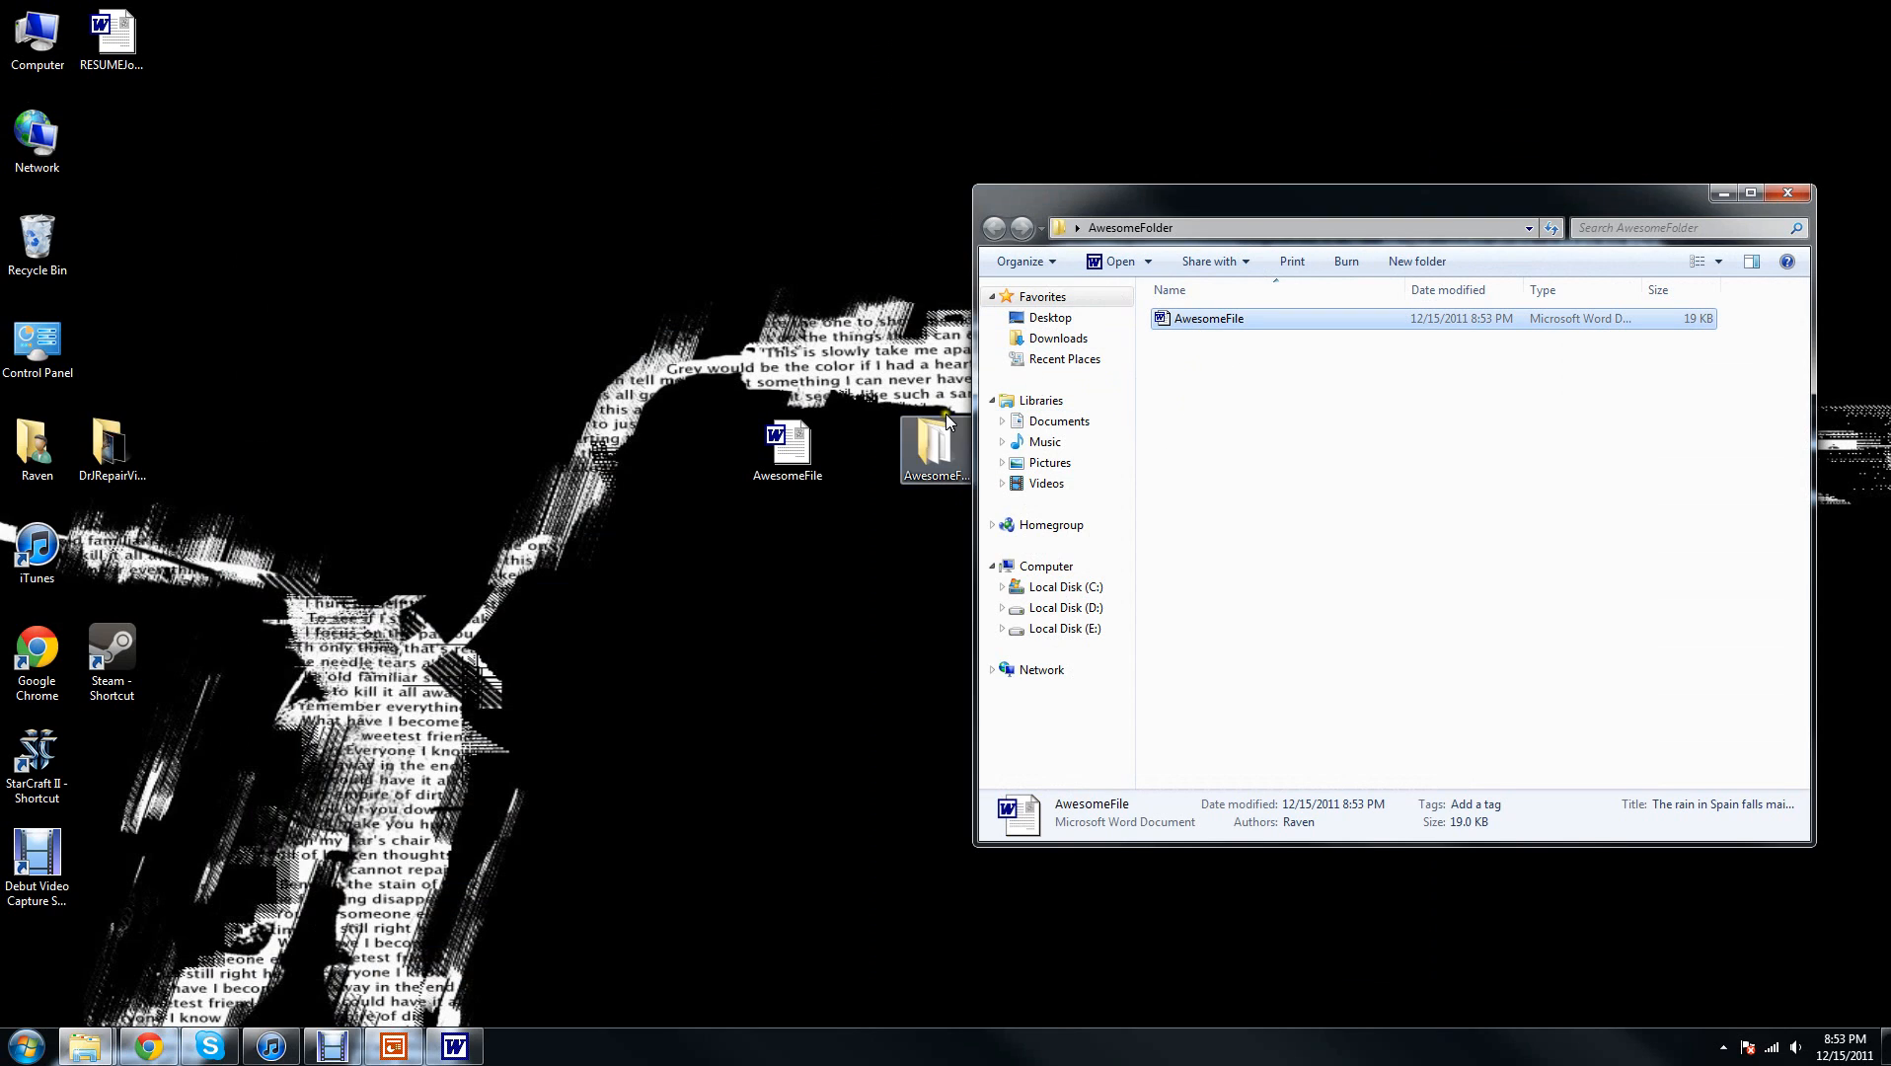
left_click(794, 464)
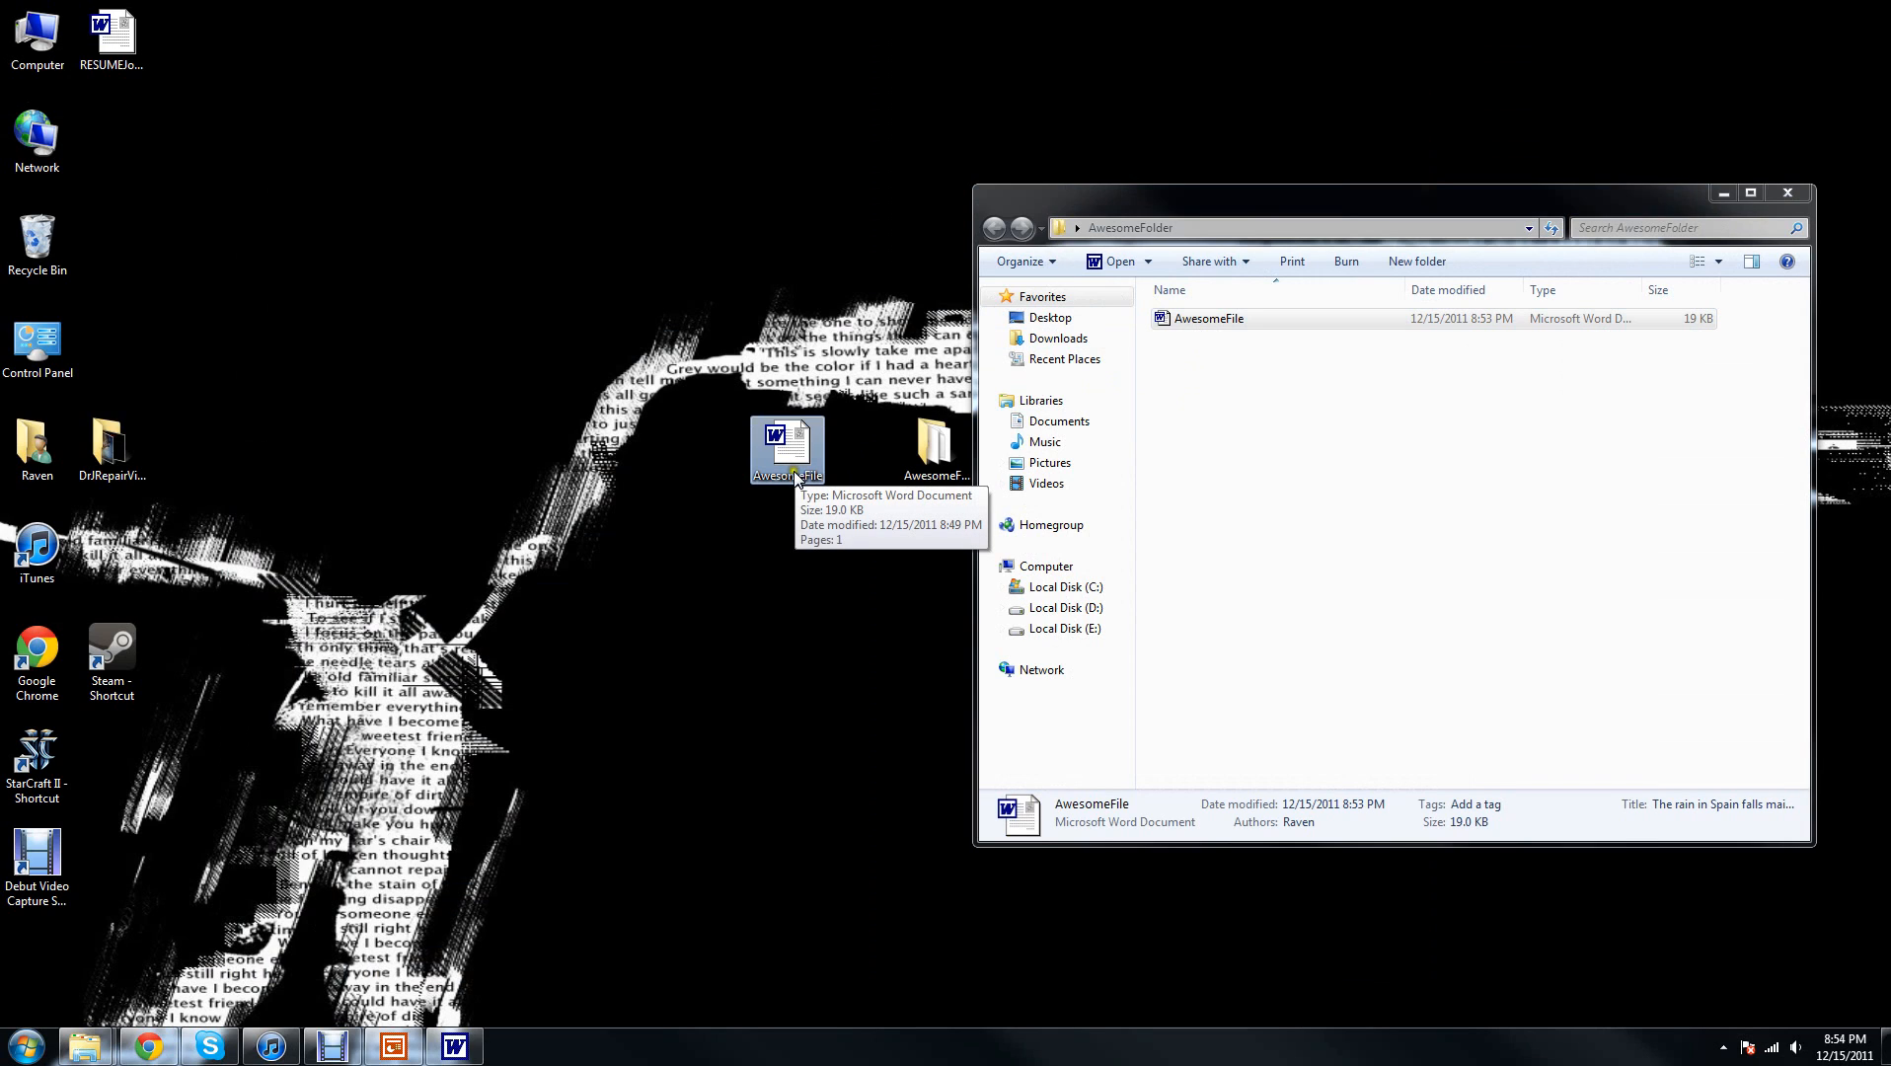
left_click(1201, 319)
left_click(815, 456)
left_click(1251, 325)
left_click(816, 448)
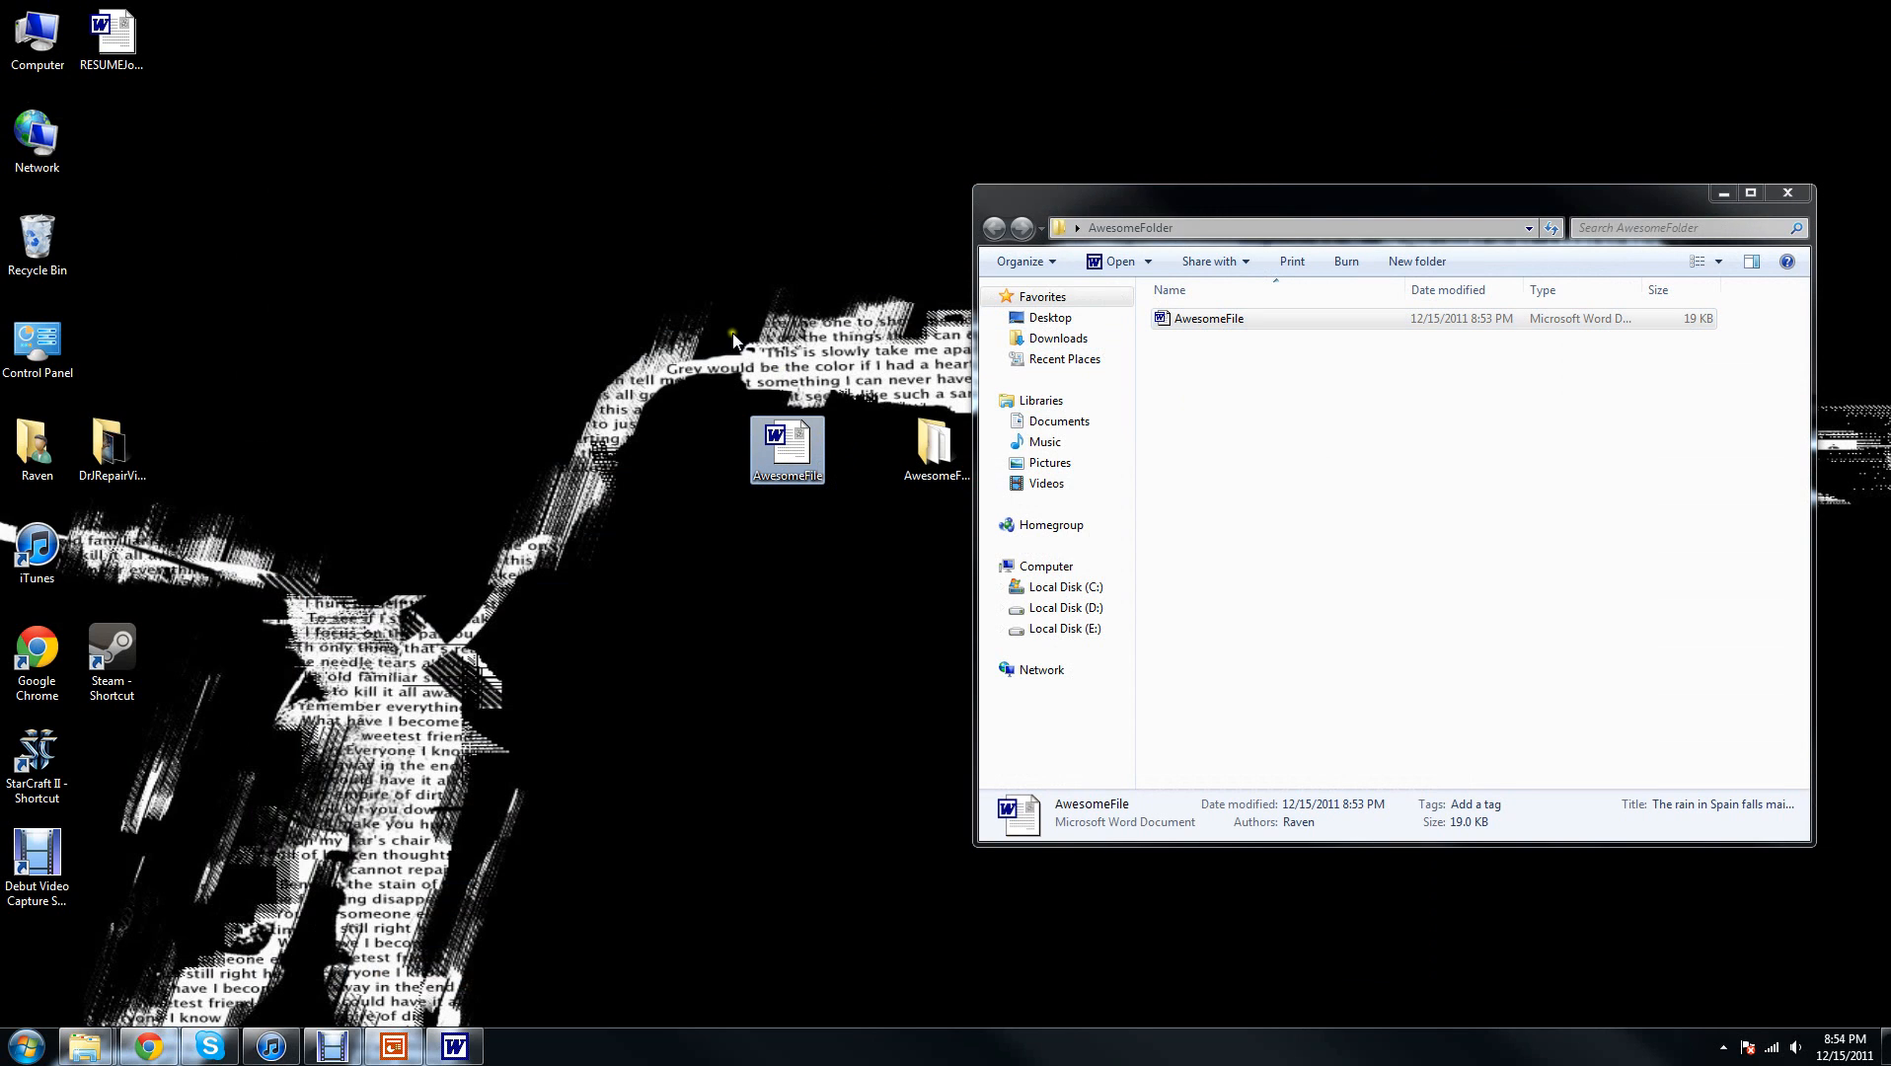
Step: Restore and close Word, and open the AwesomeFile document stored directly on the desktop
left_click(472, 1052)
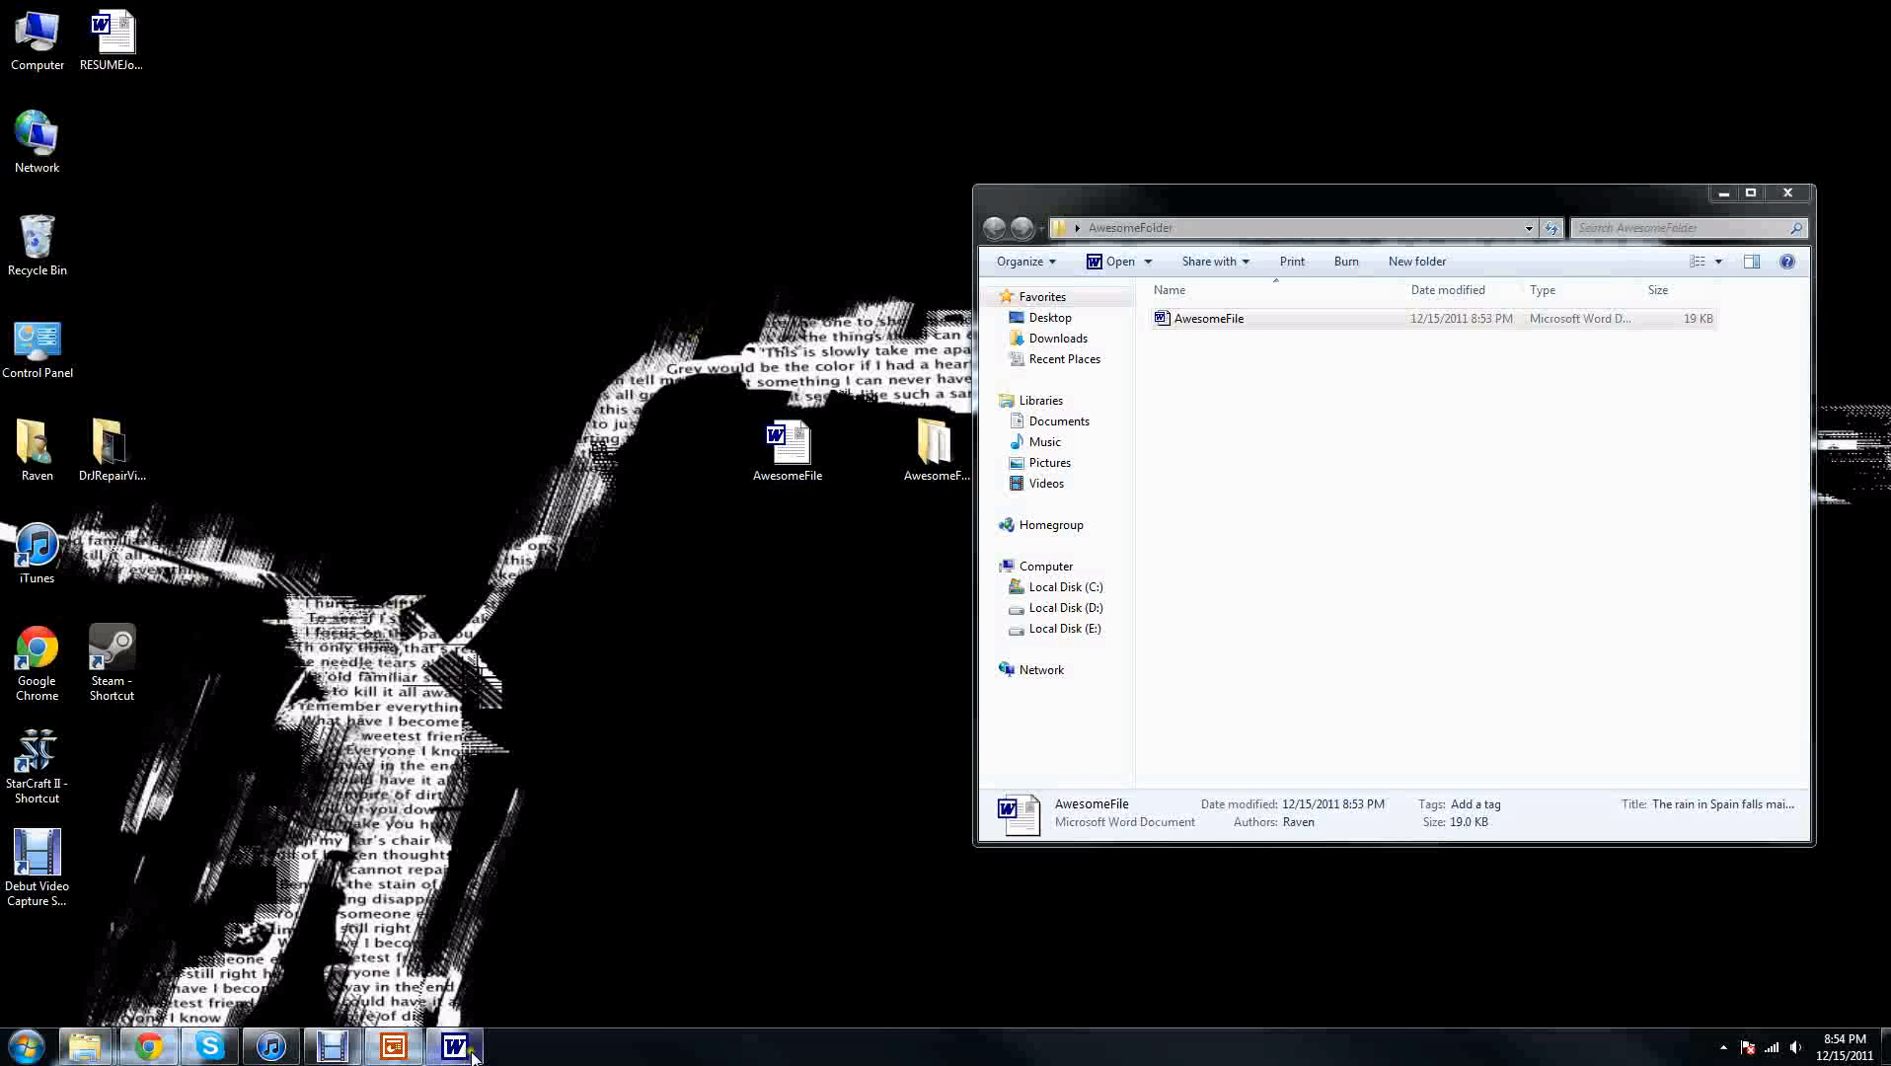
left_click(1520, 55)
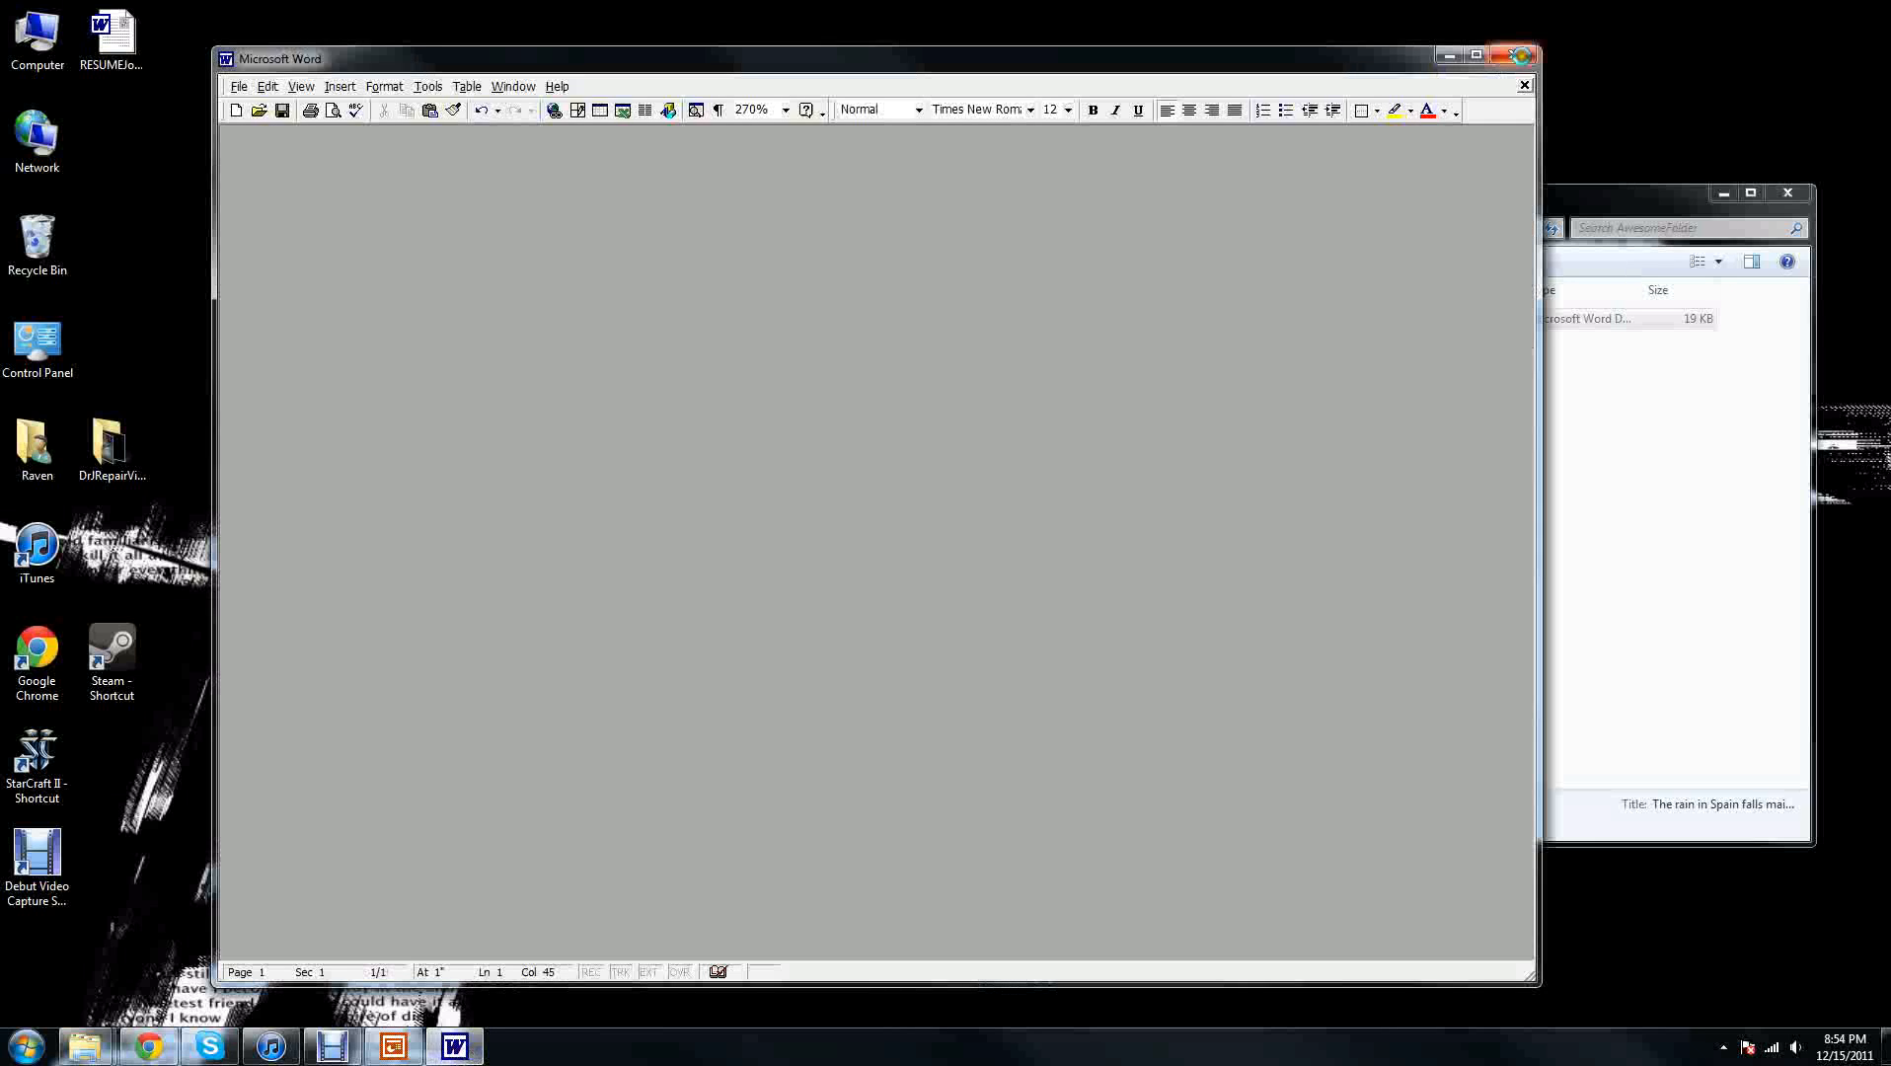
left_click(1520, 55)
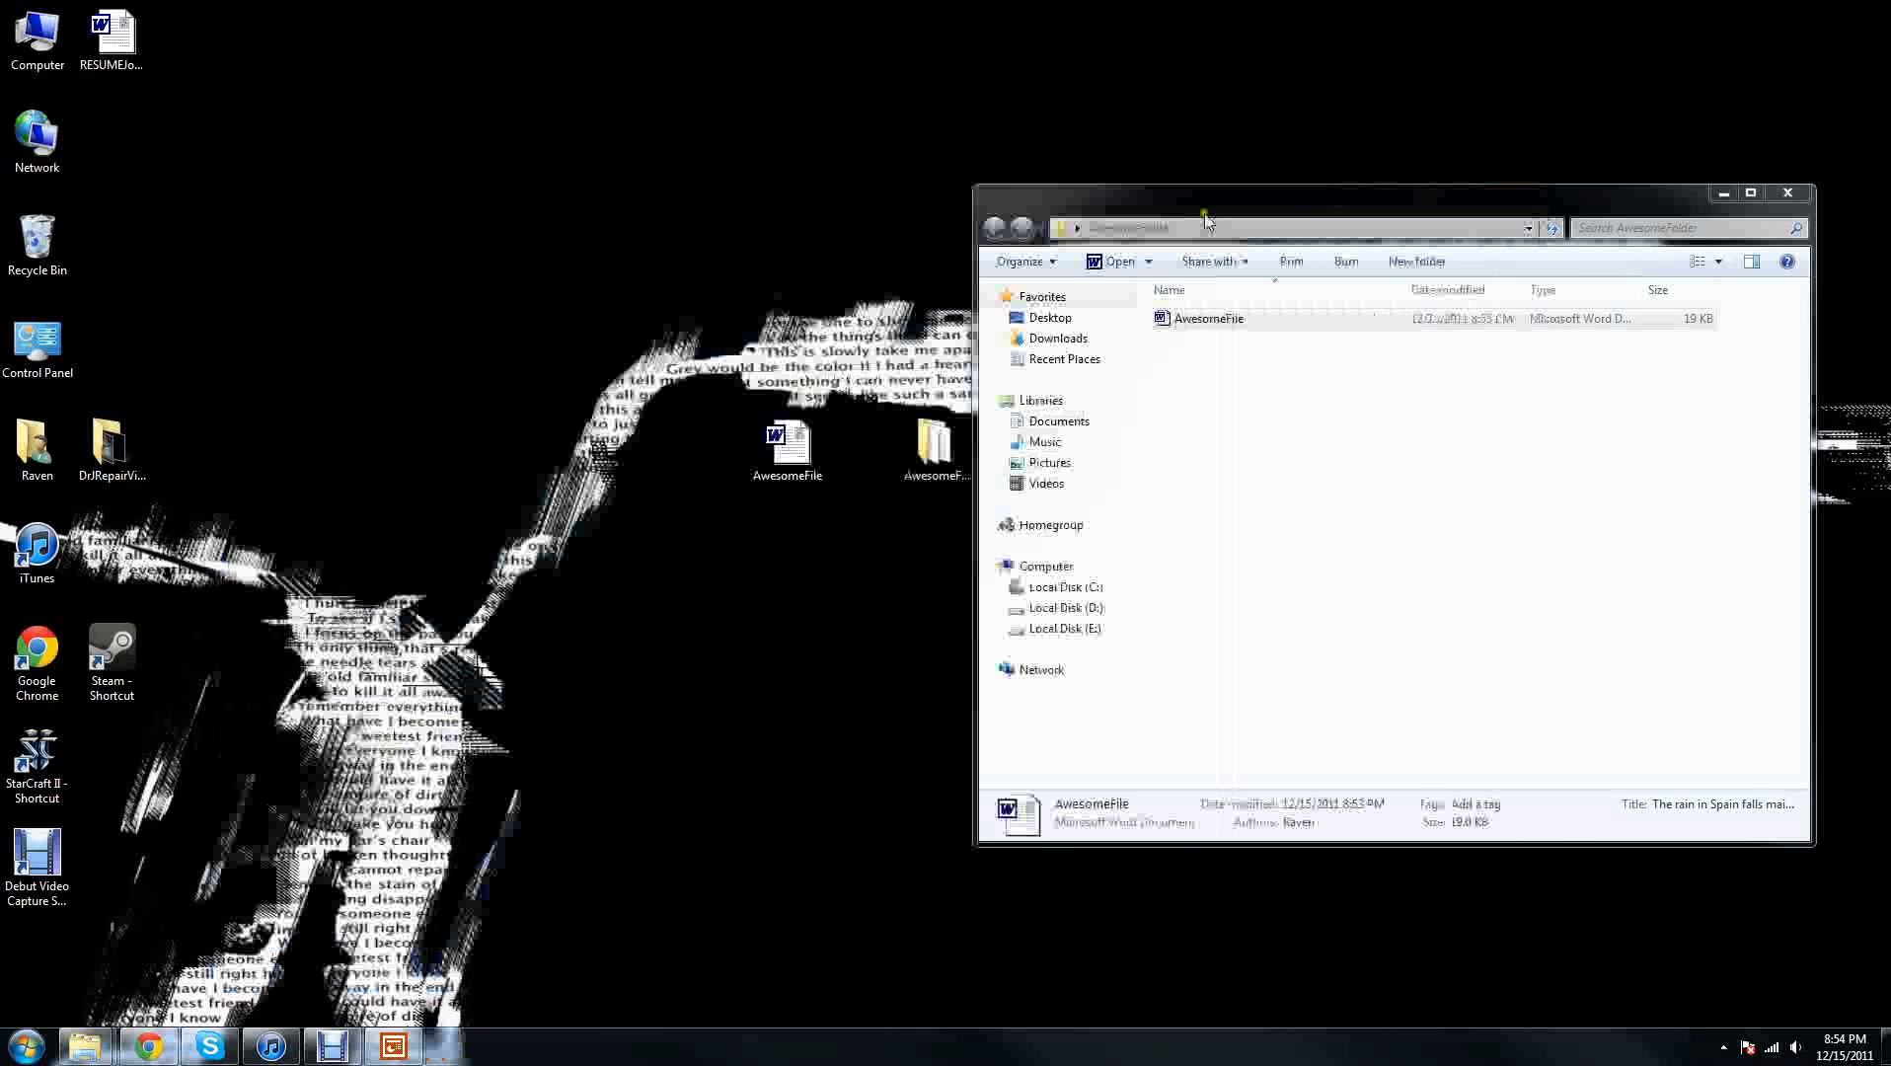
left_click(789, 450)
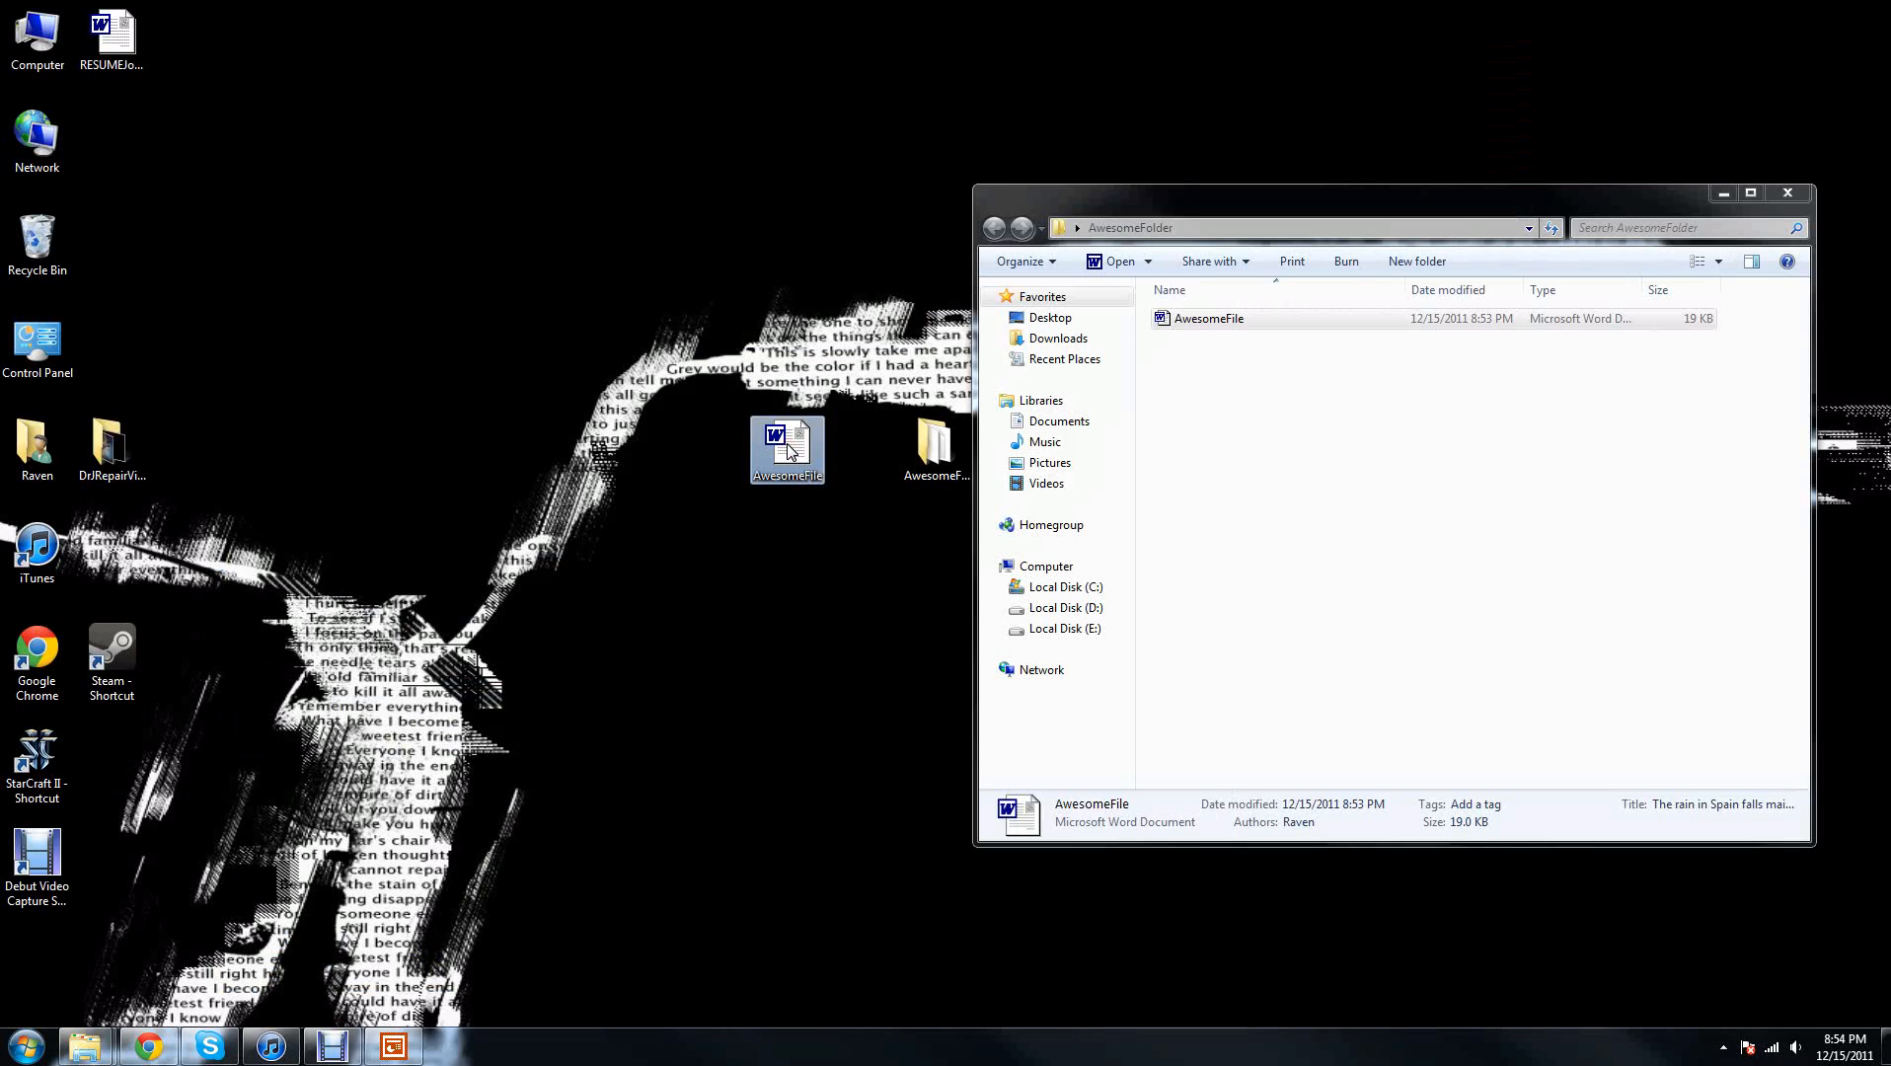
double_click(790, 450)
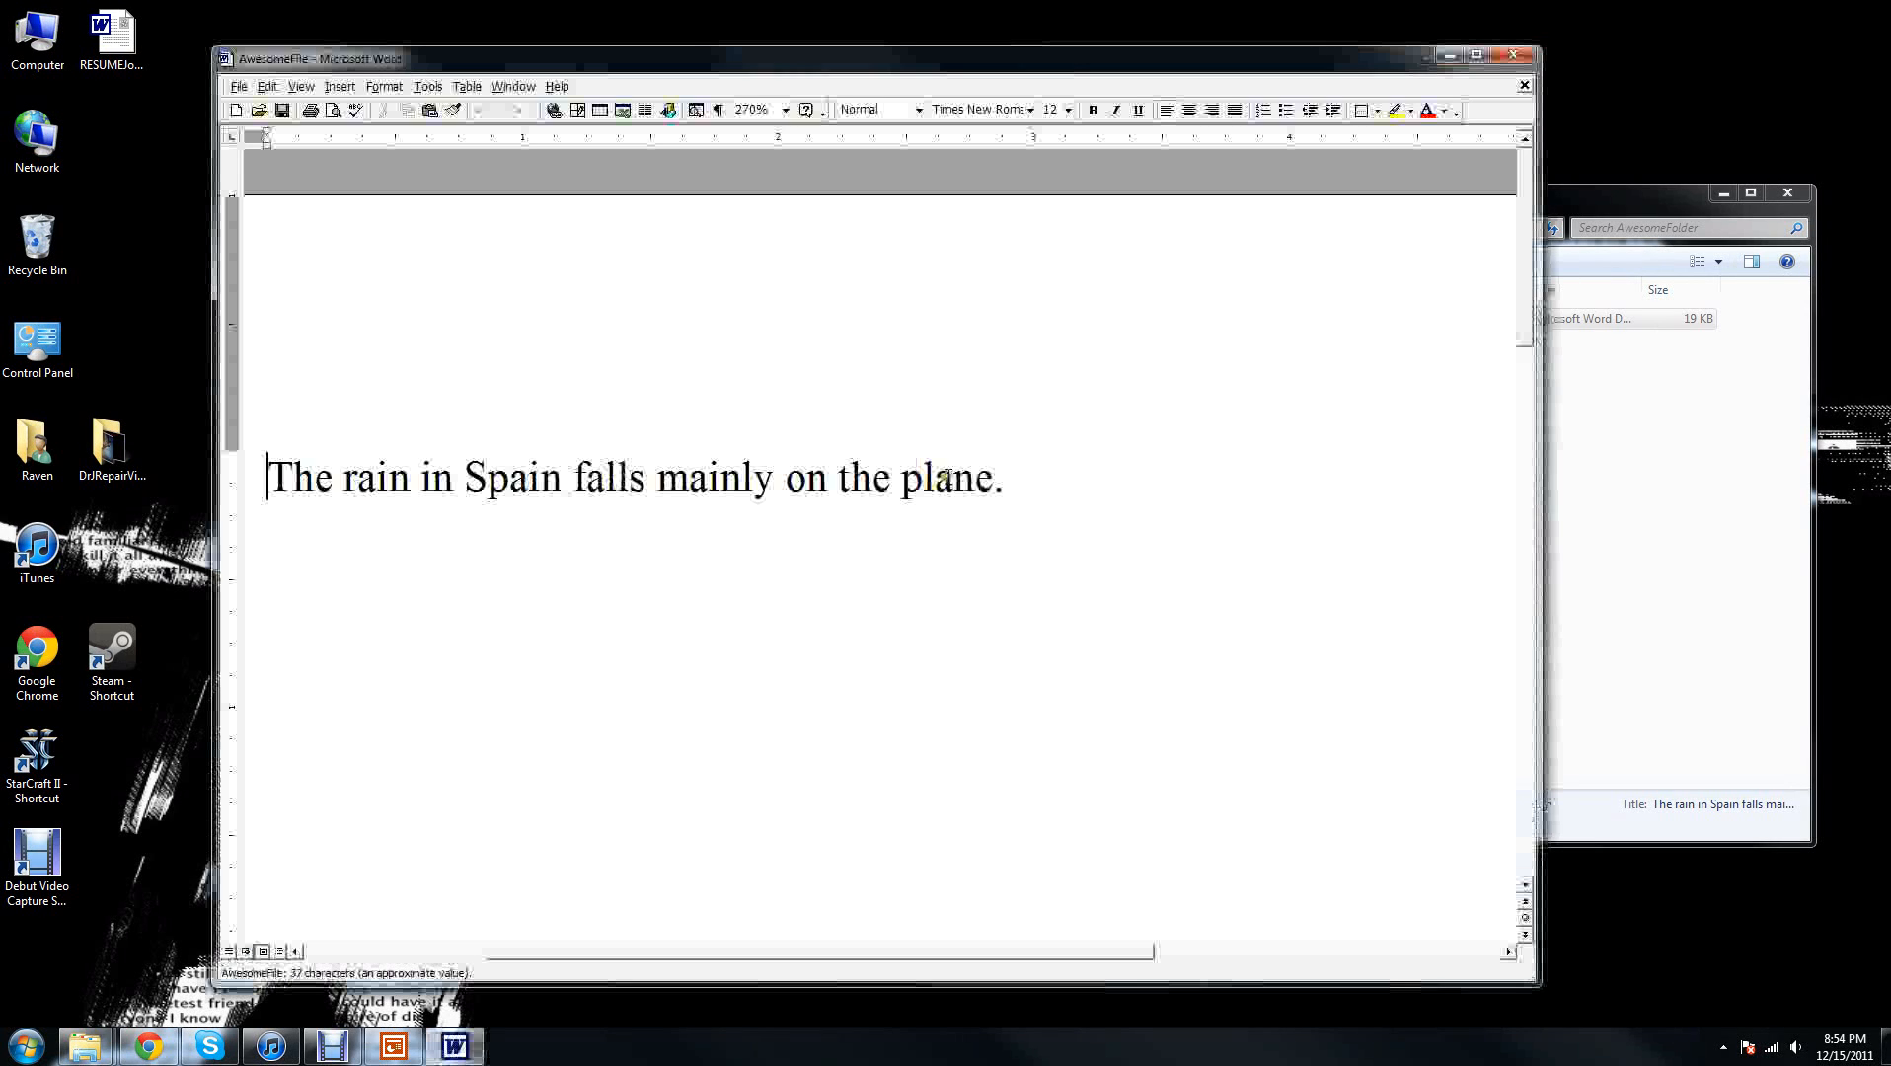
Step: Add the line "Dr. J rocks." below the sentence about the rain in Spain, leaving a blank line between them
left_click(1044, 476)
key("Return")
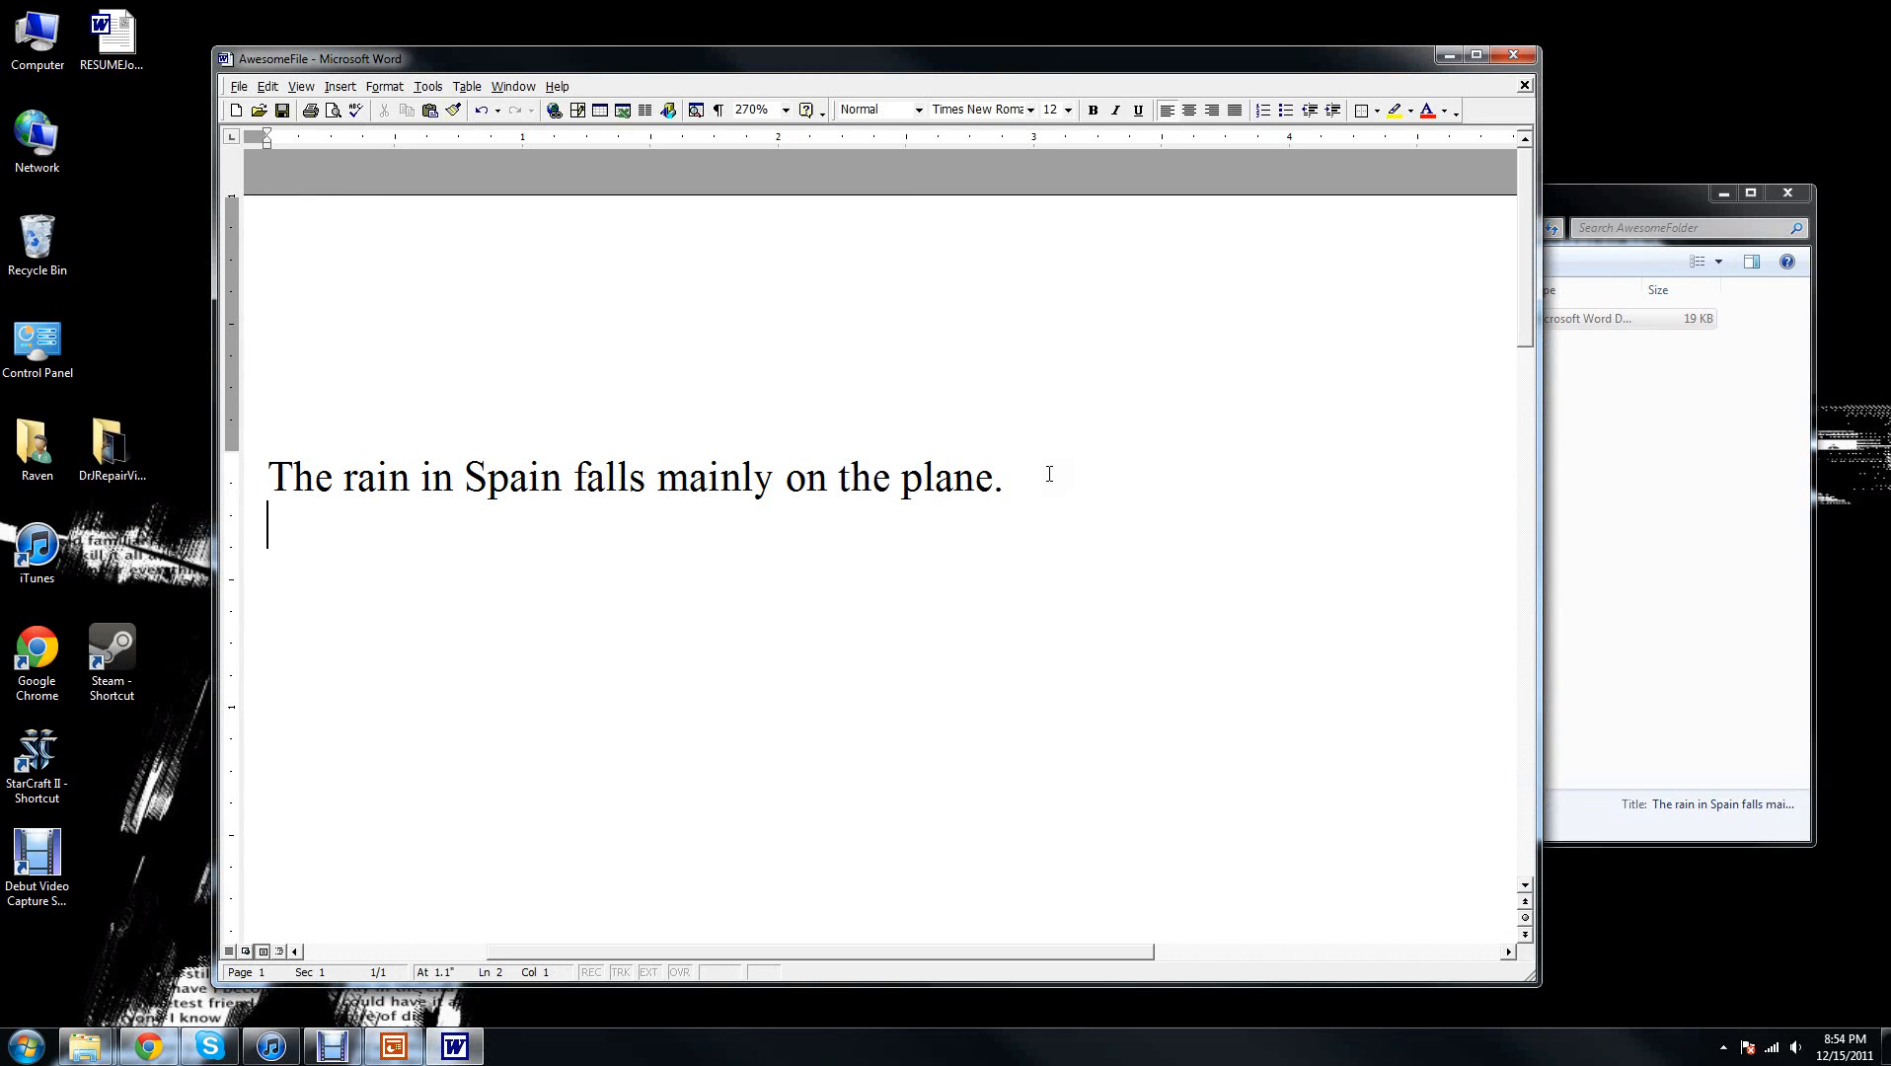
type("Dr. J ricks")
key("BackSpace")
key("BackSpace")
key("BackSpace")
key("BackSpace")
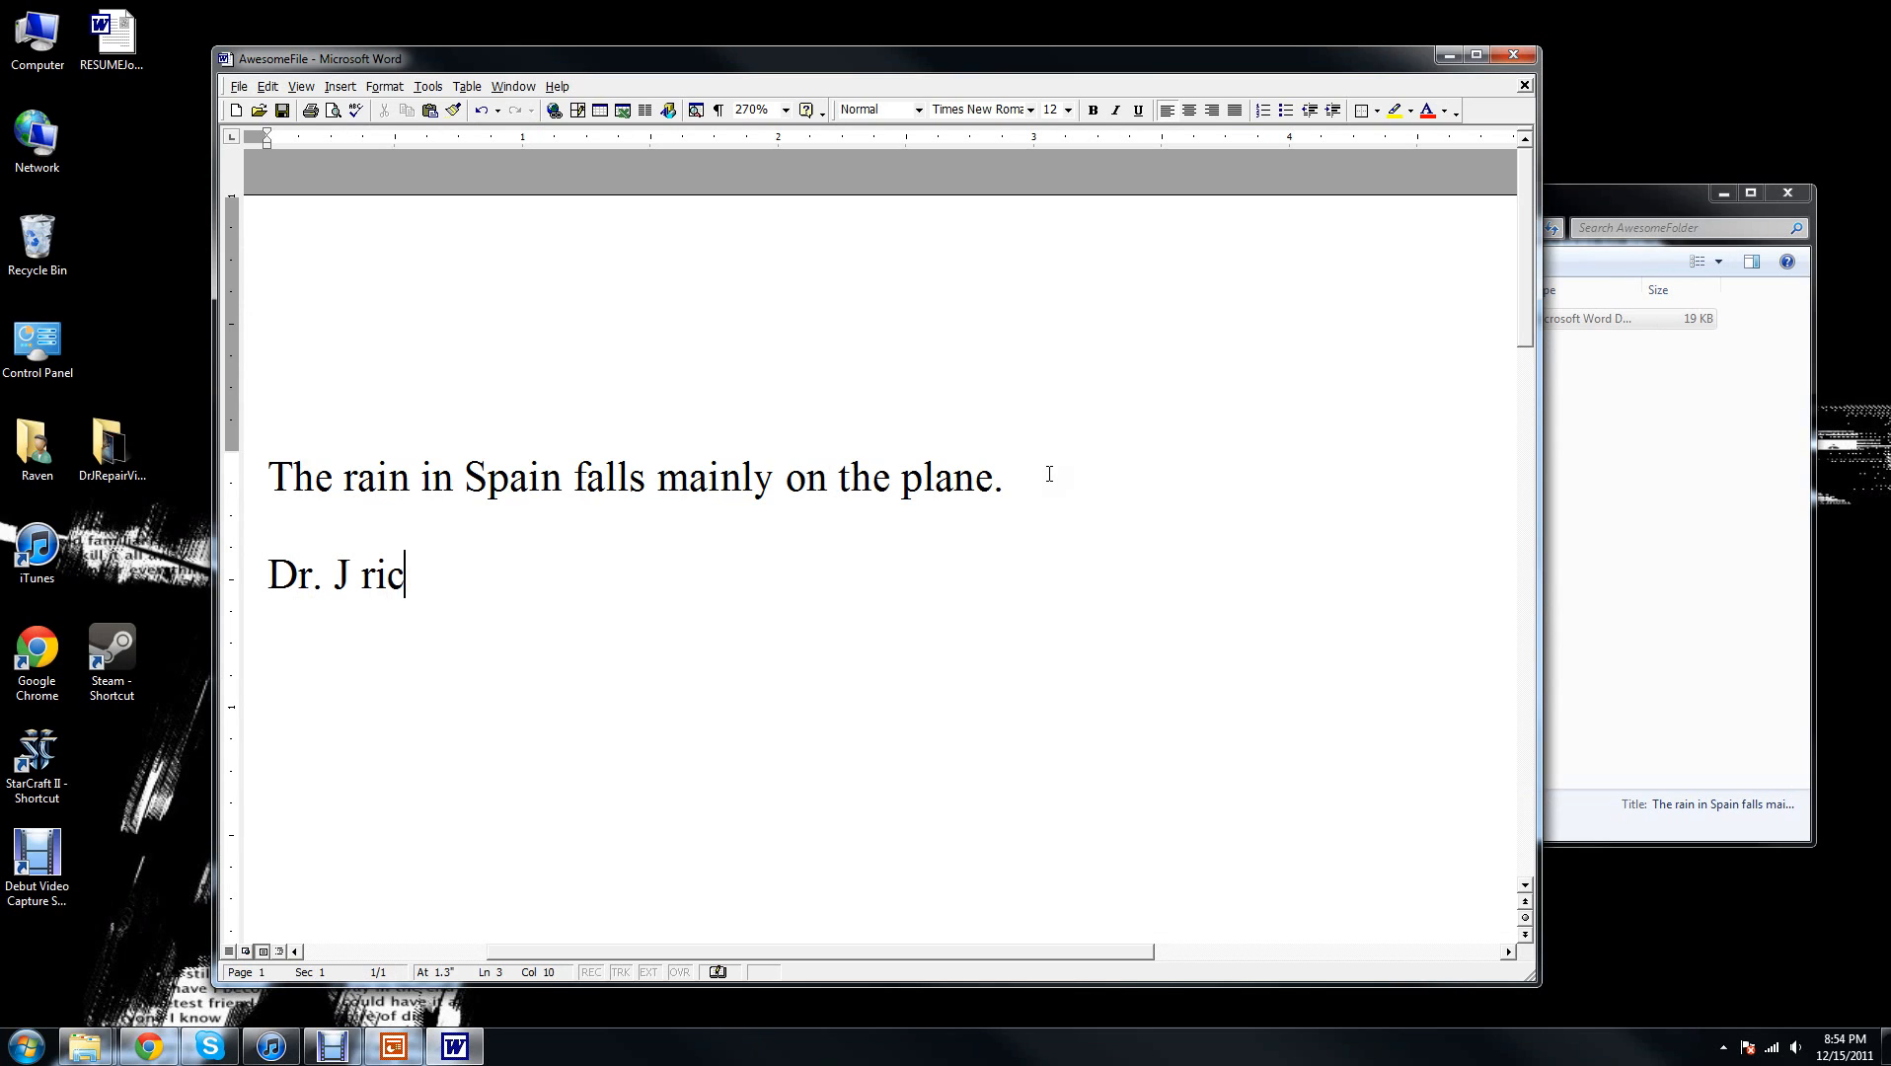
type("ocks.")
key("BackSpace")
type(".")
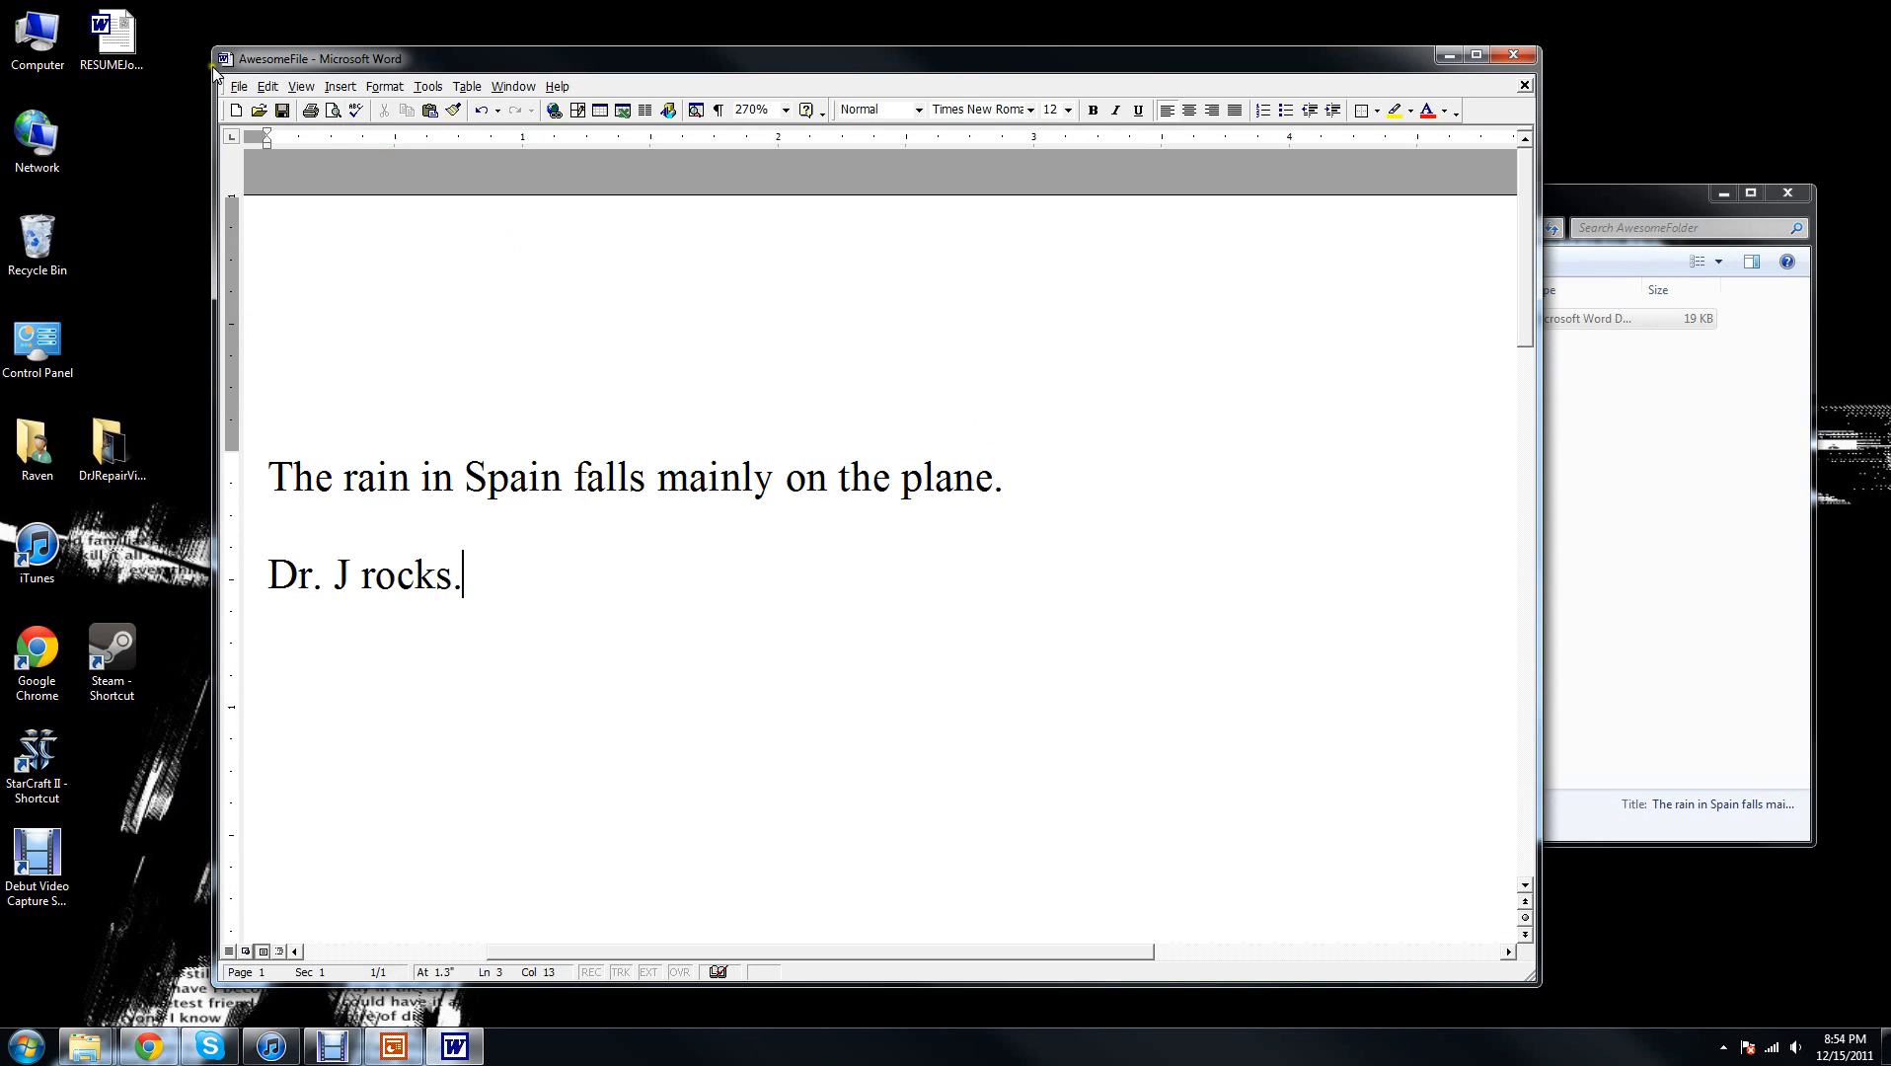
left_click(240, 88)
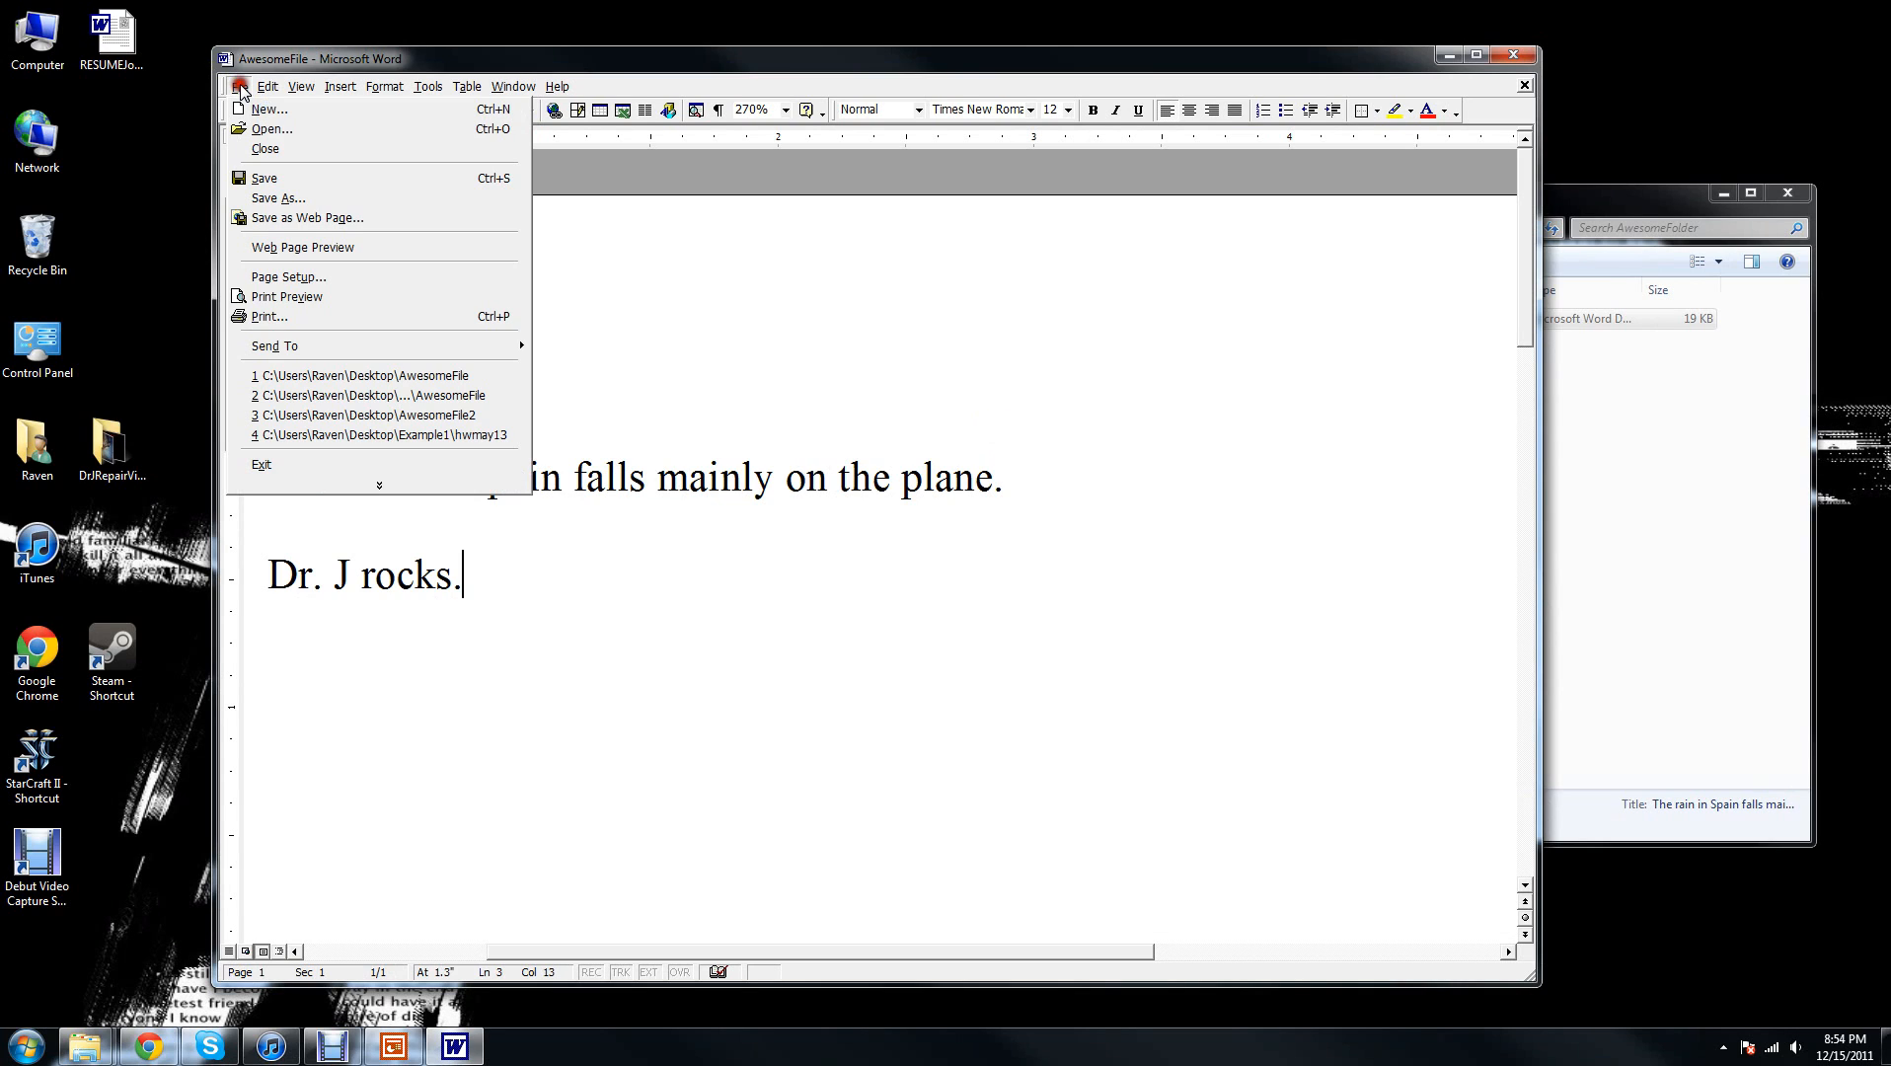
left_click(266, 201)
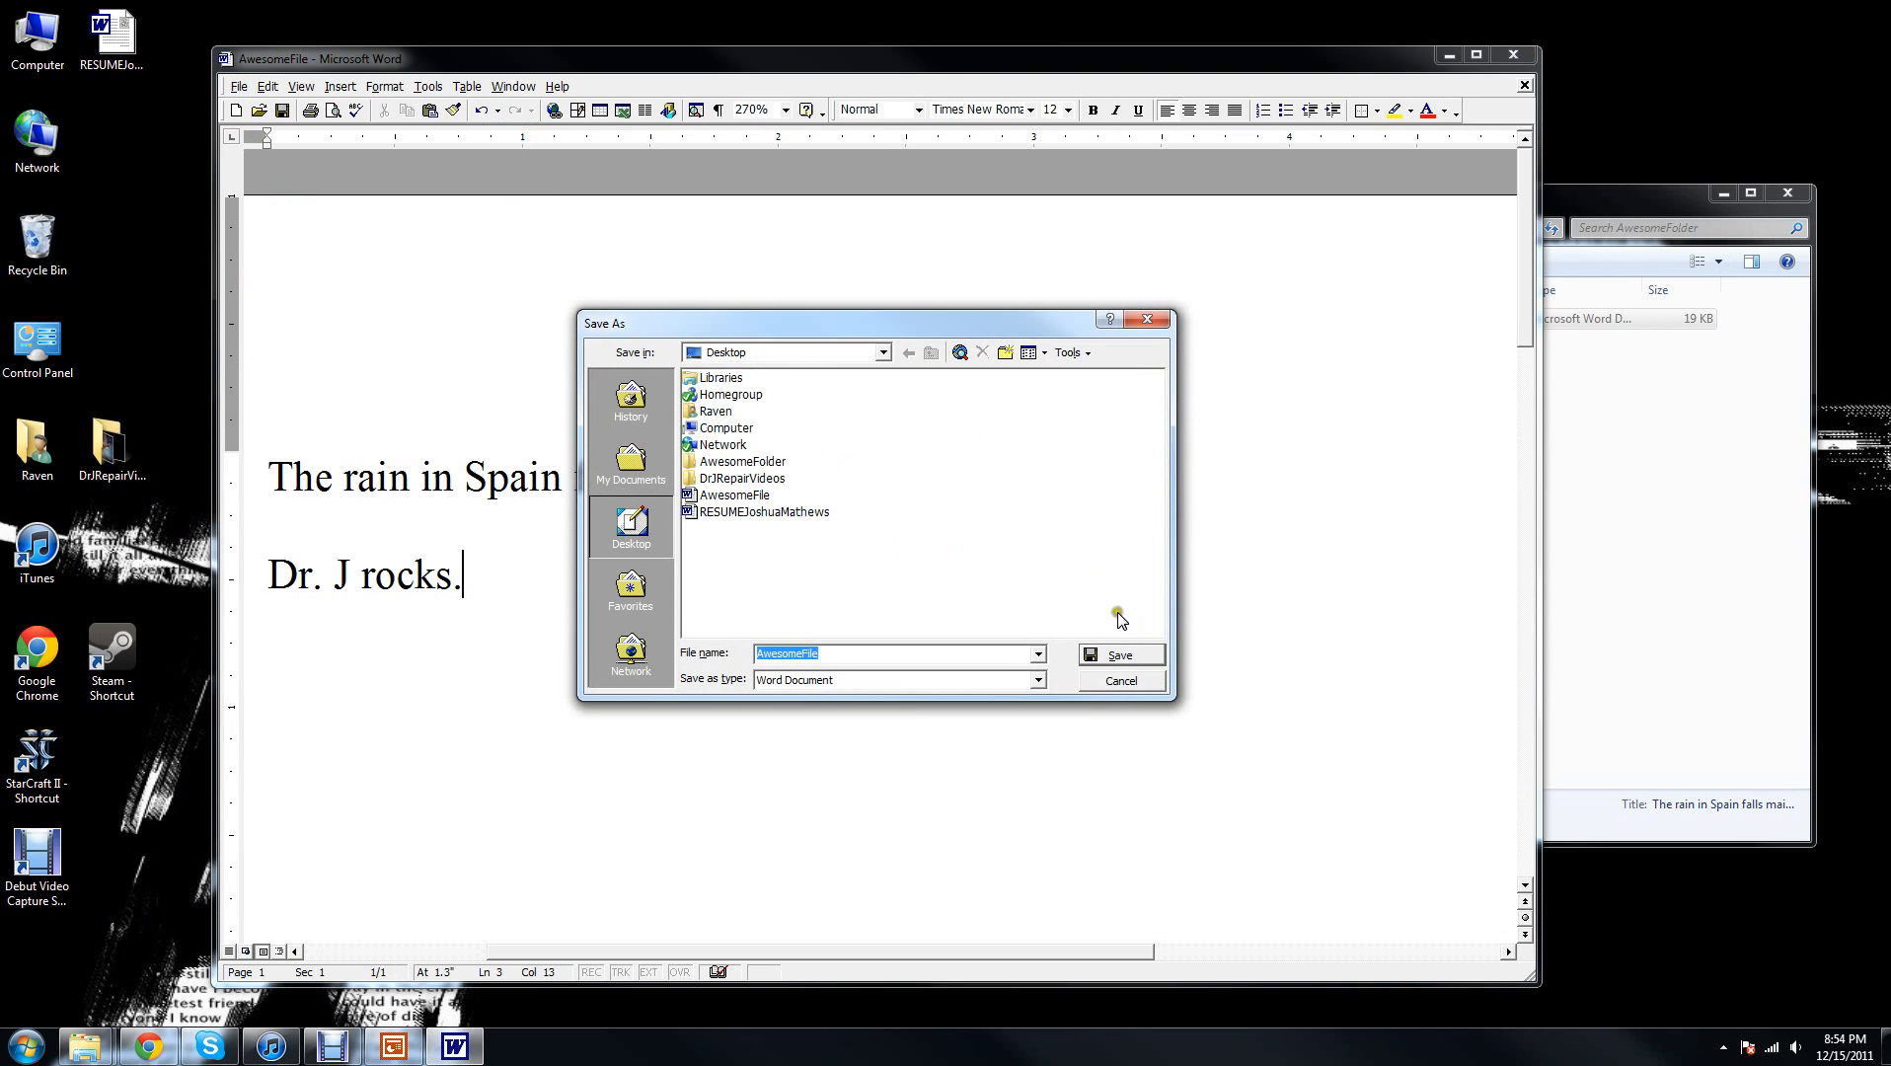
left_click(1131, 677)
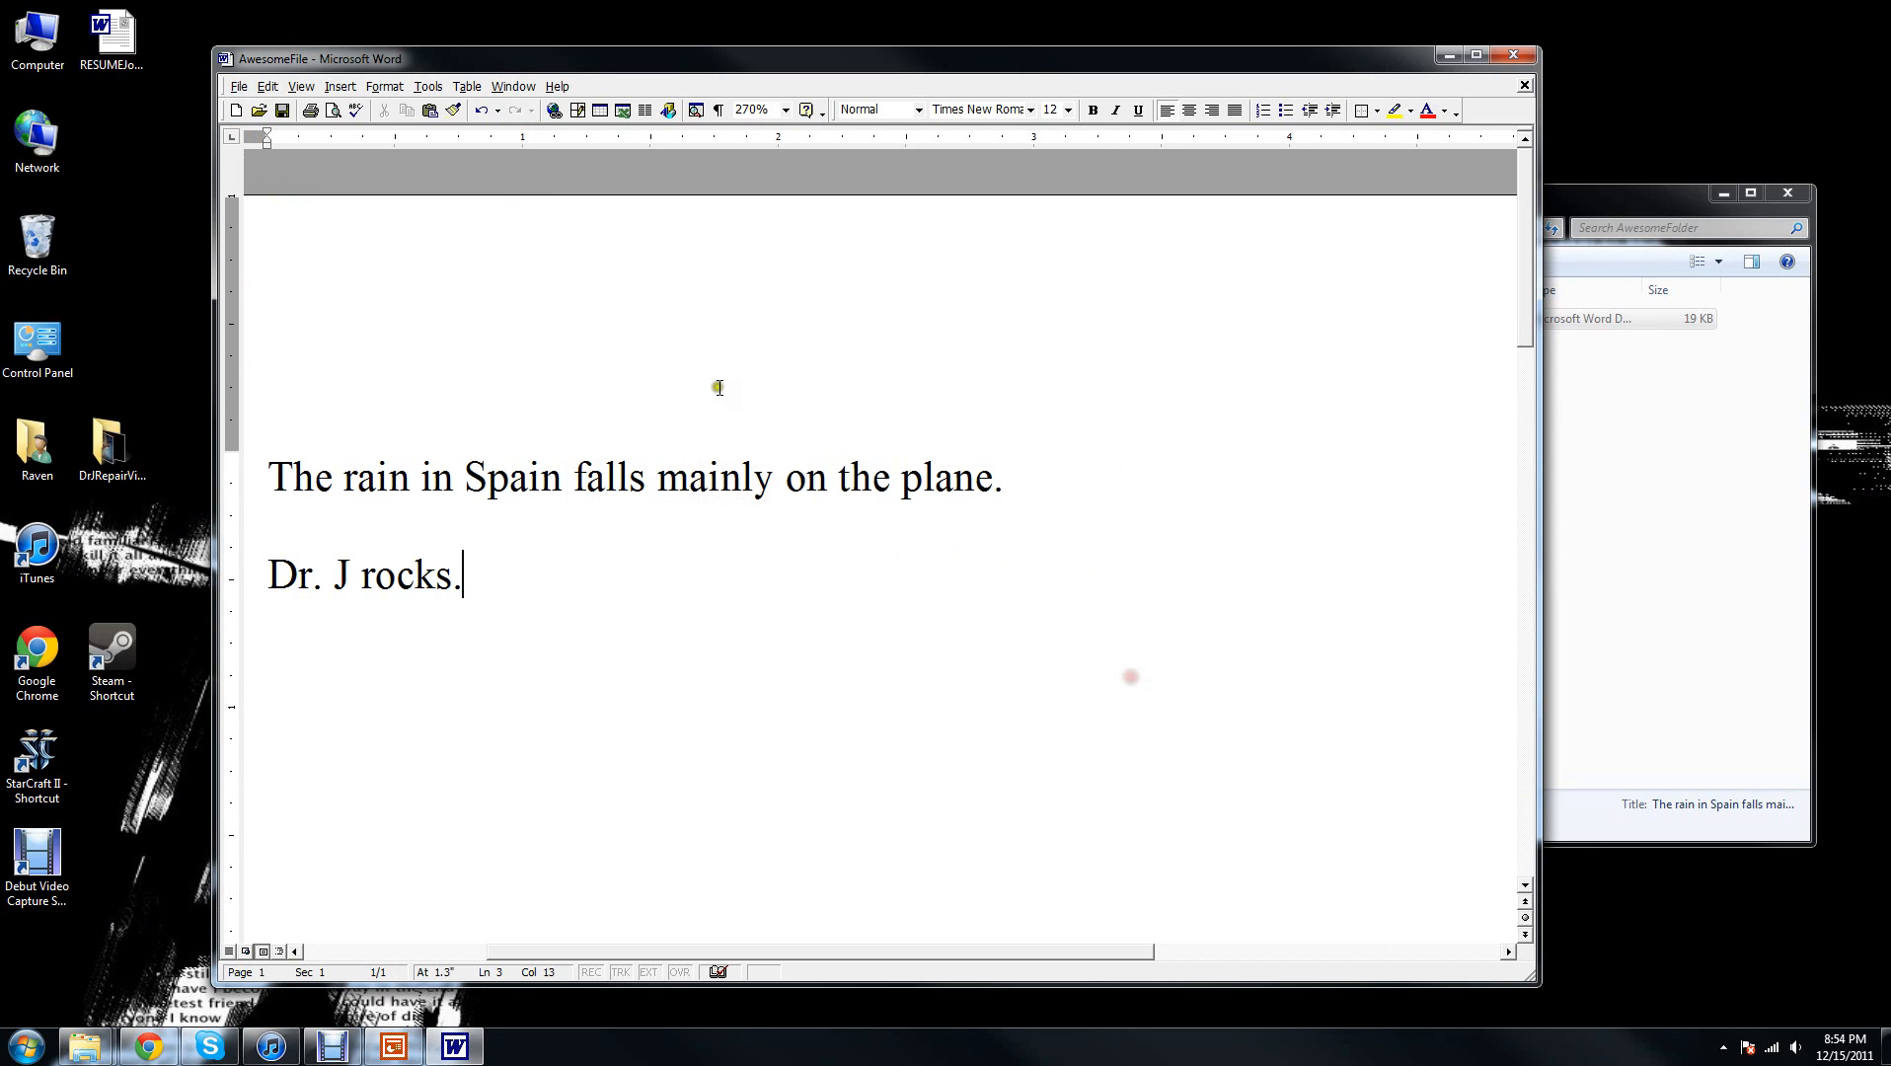
Step: Save the changes to the desktop AwesomeFile under its existing name
left_click(238, 87)
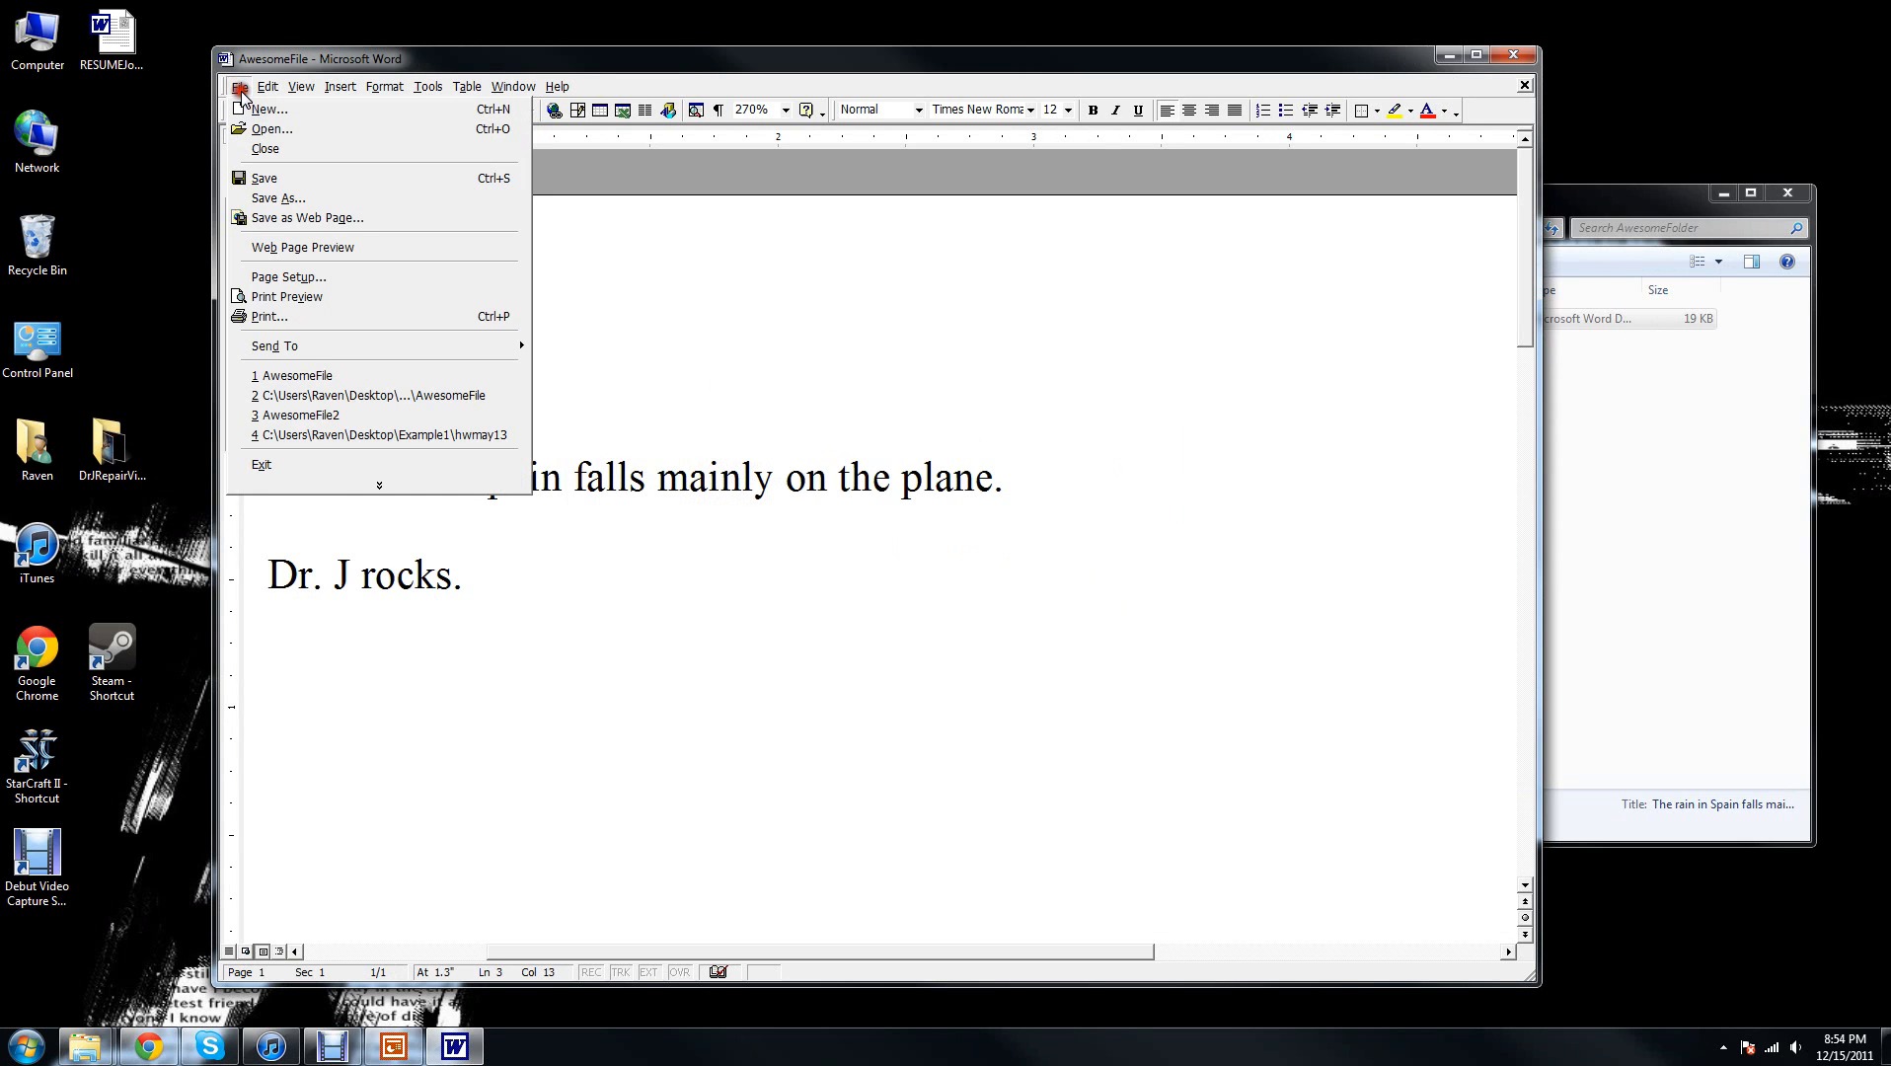
left_click(284, 180)
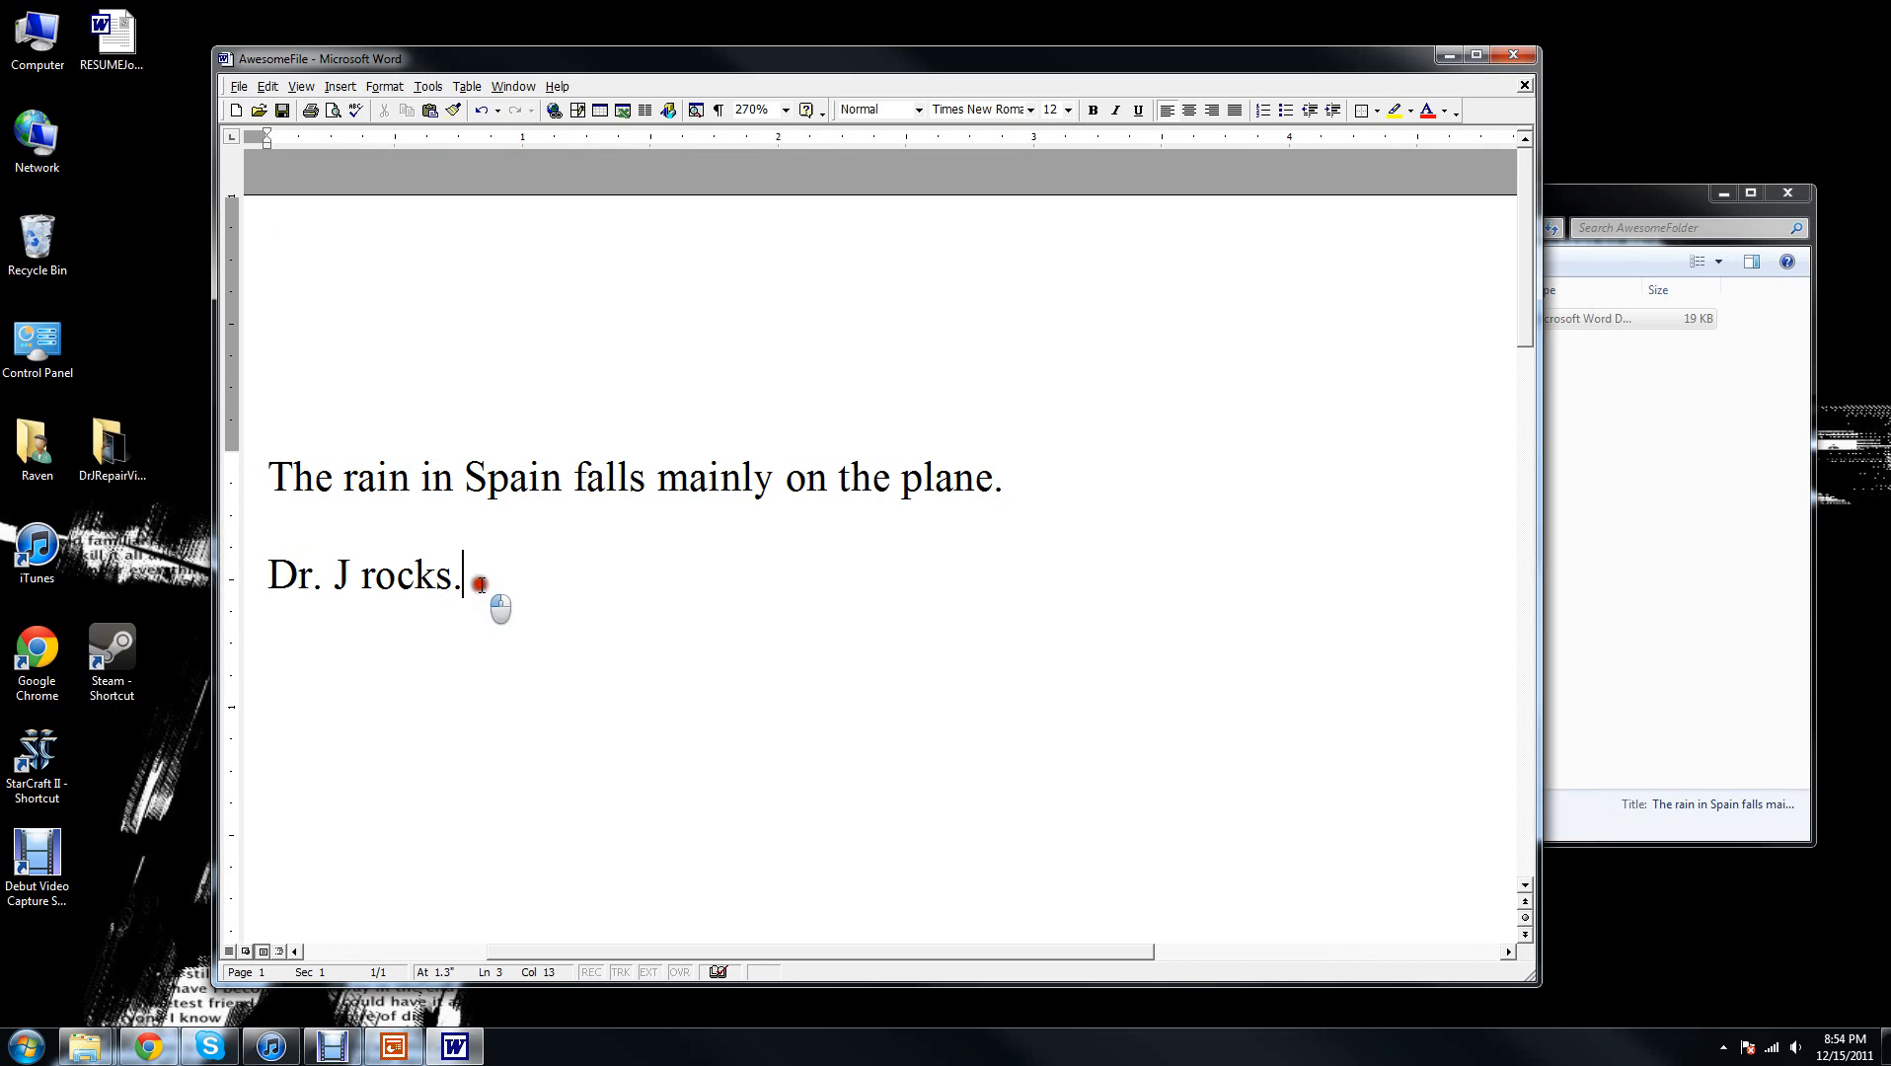
Step: Delete the "Dr. J rocks." line, undo the deletion, and deselect the text
left_click_drag(476, 586, 272, 538)
key("Delete")
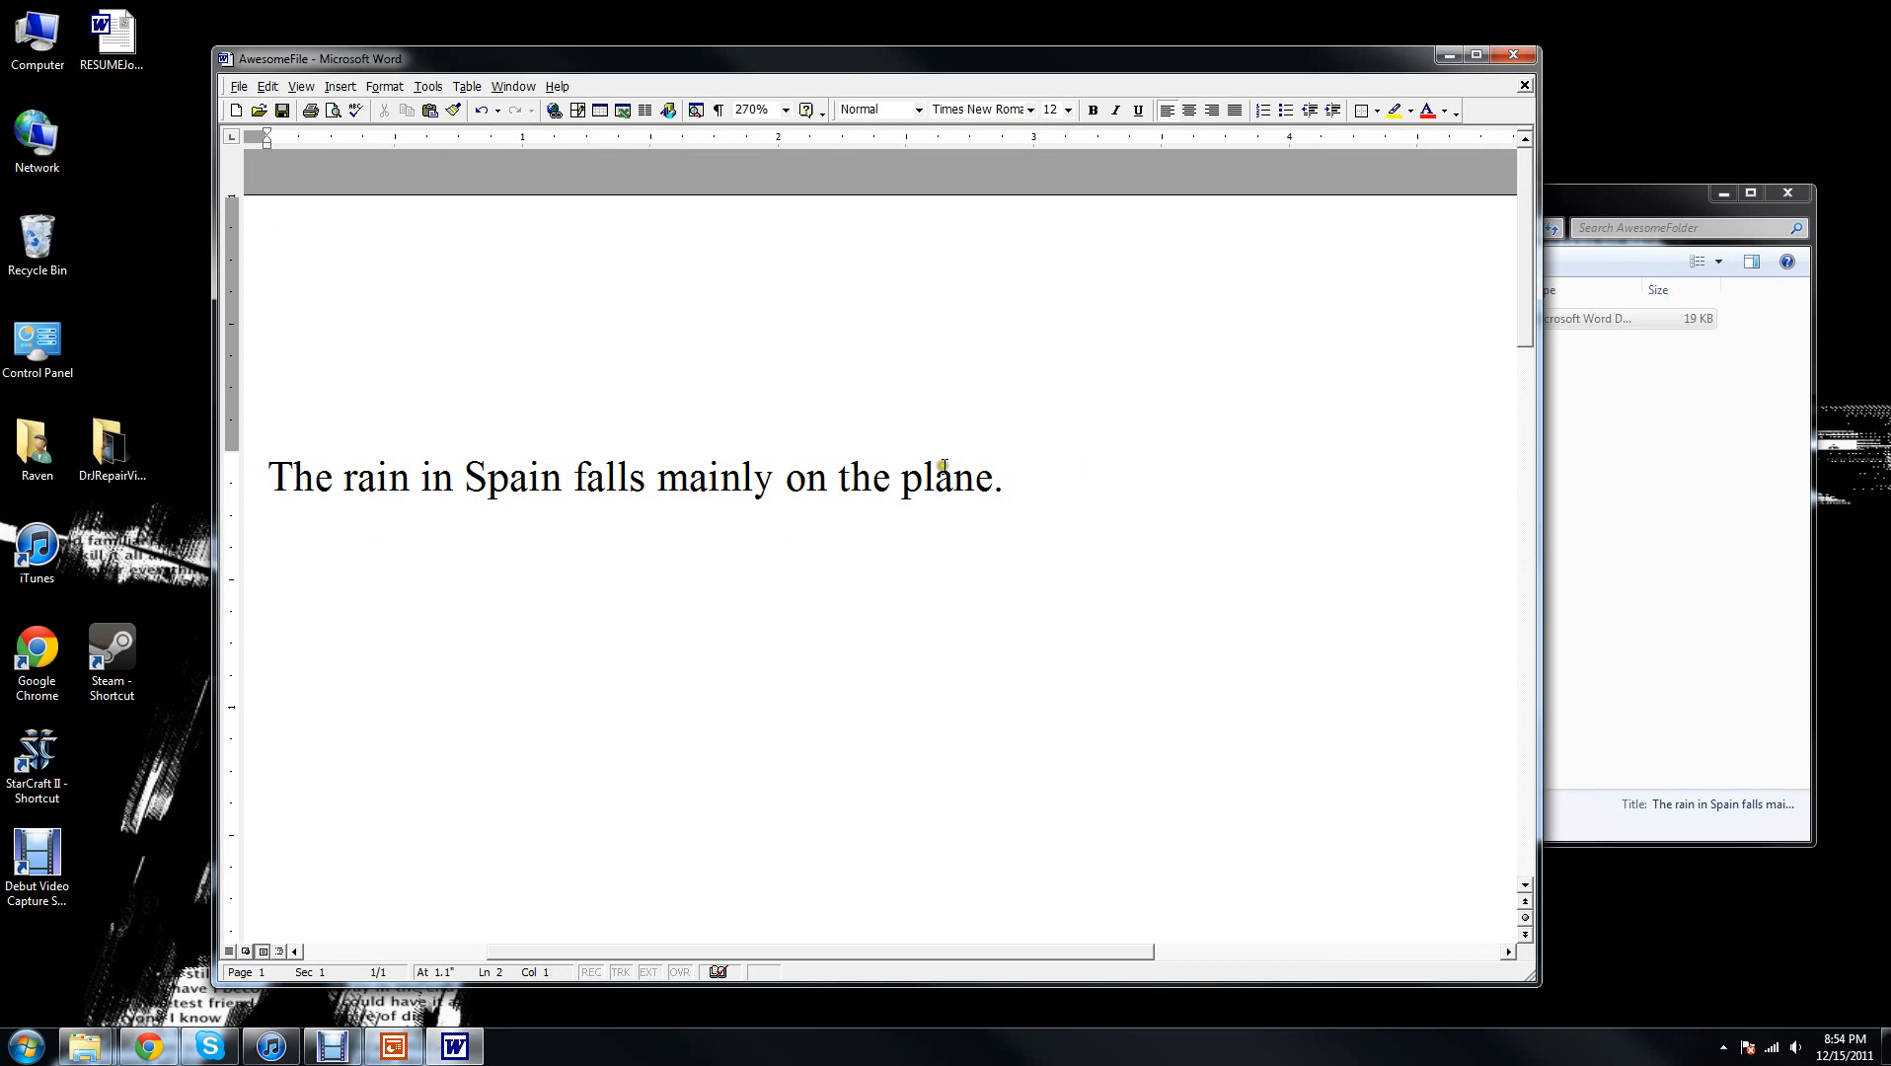
key("ctrl+z")
left_click(562, 571)
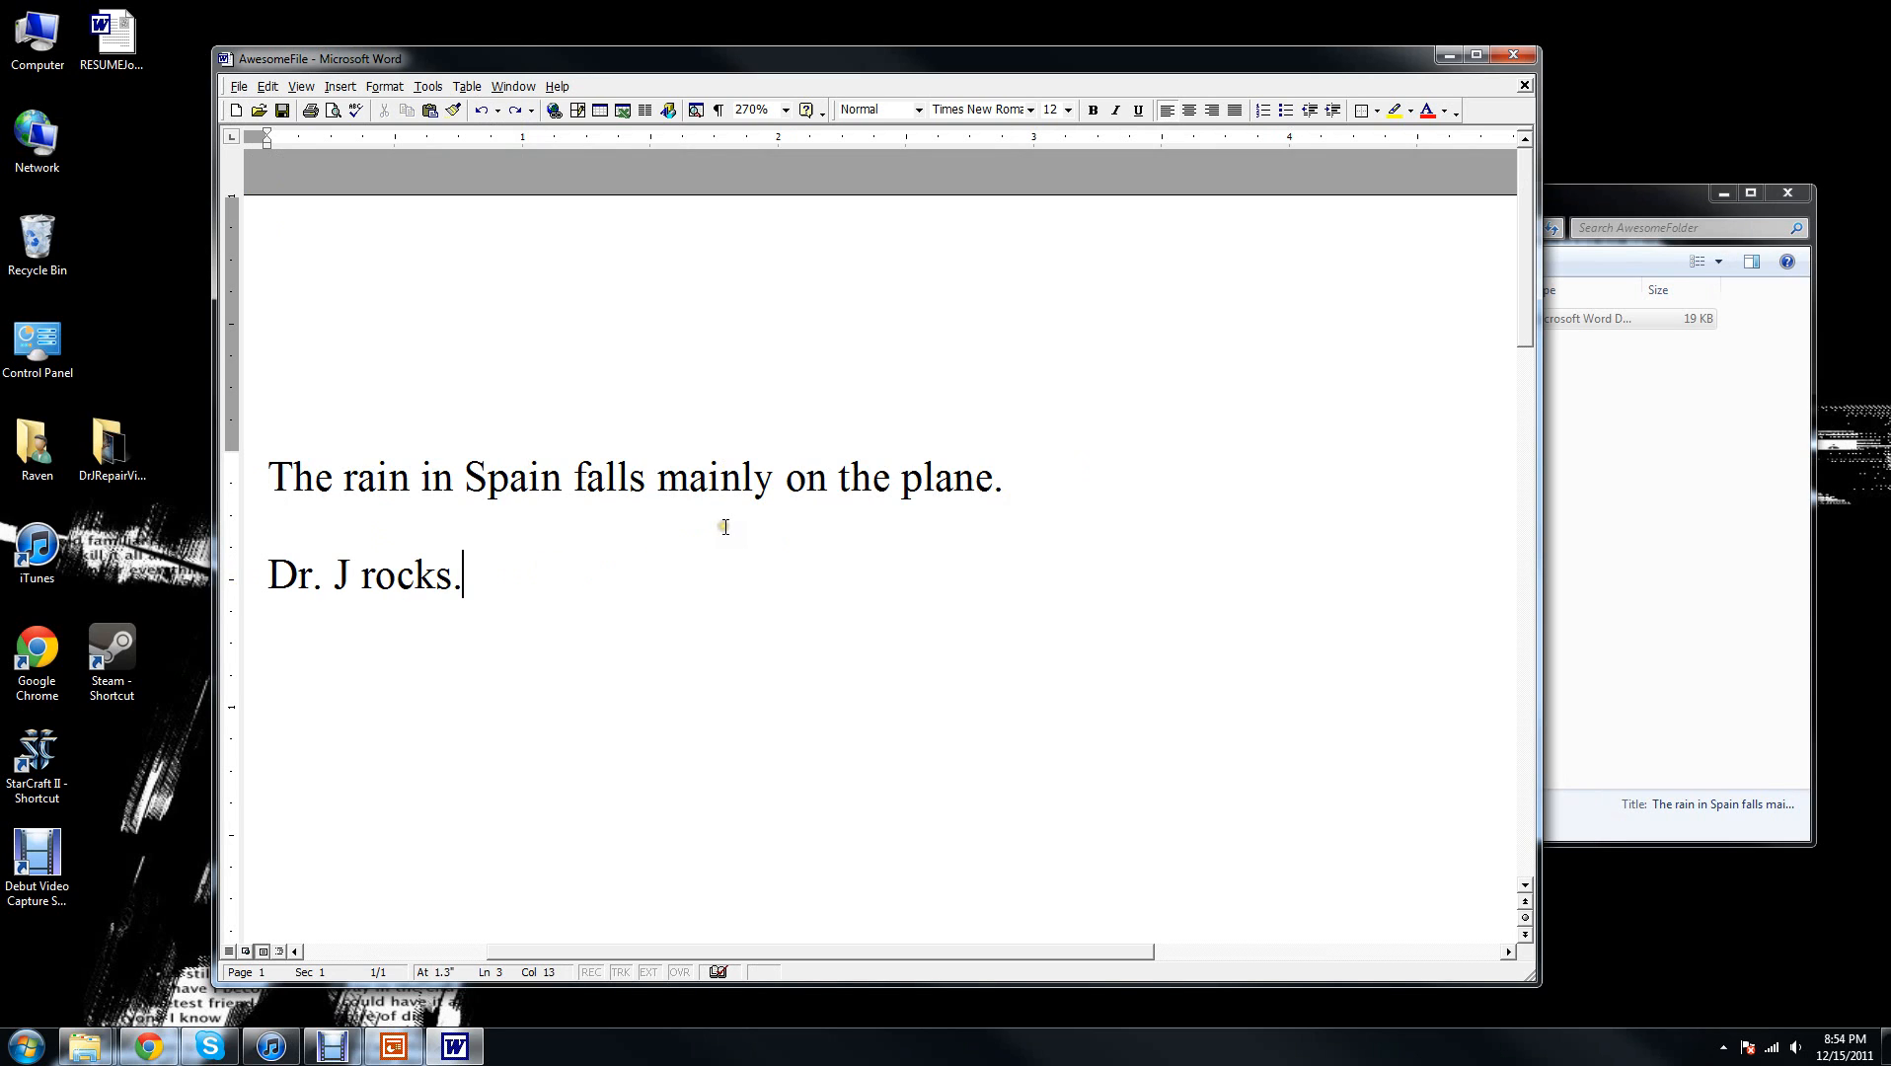
Step: Close the desktop document, open the AwesomeFile copy in AwesomeFolder to check its text, and close it again
left_click(1511, 56)
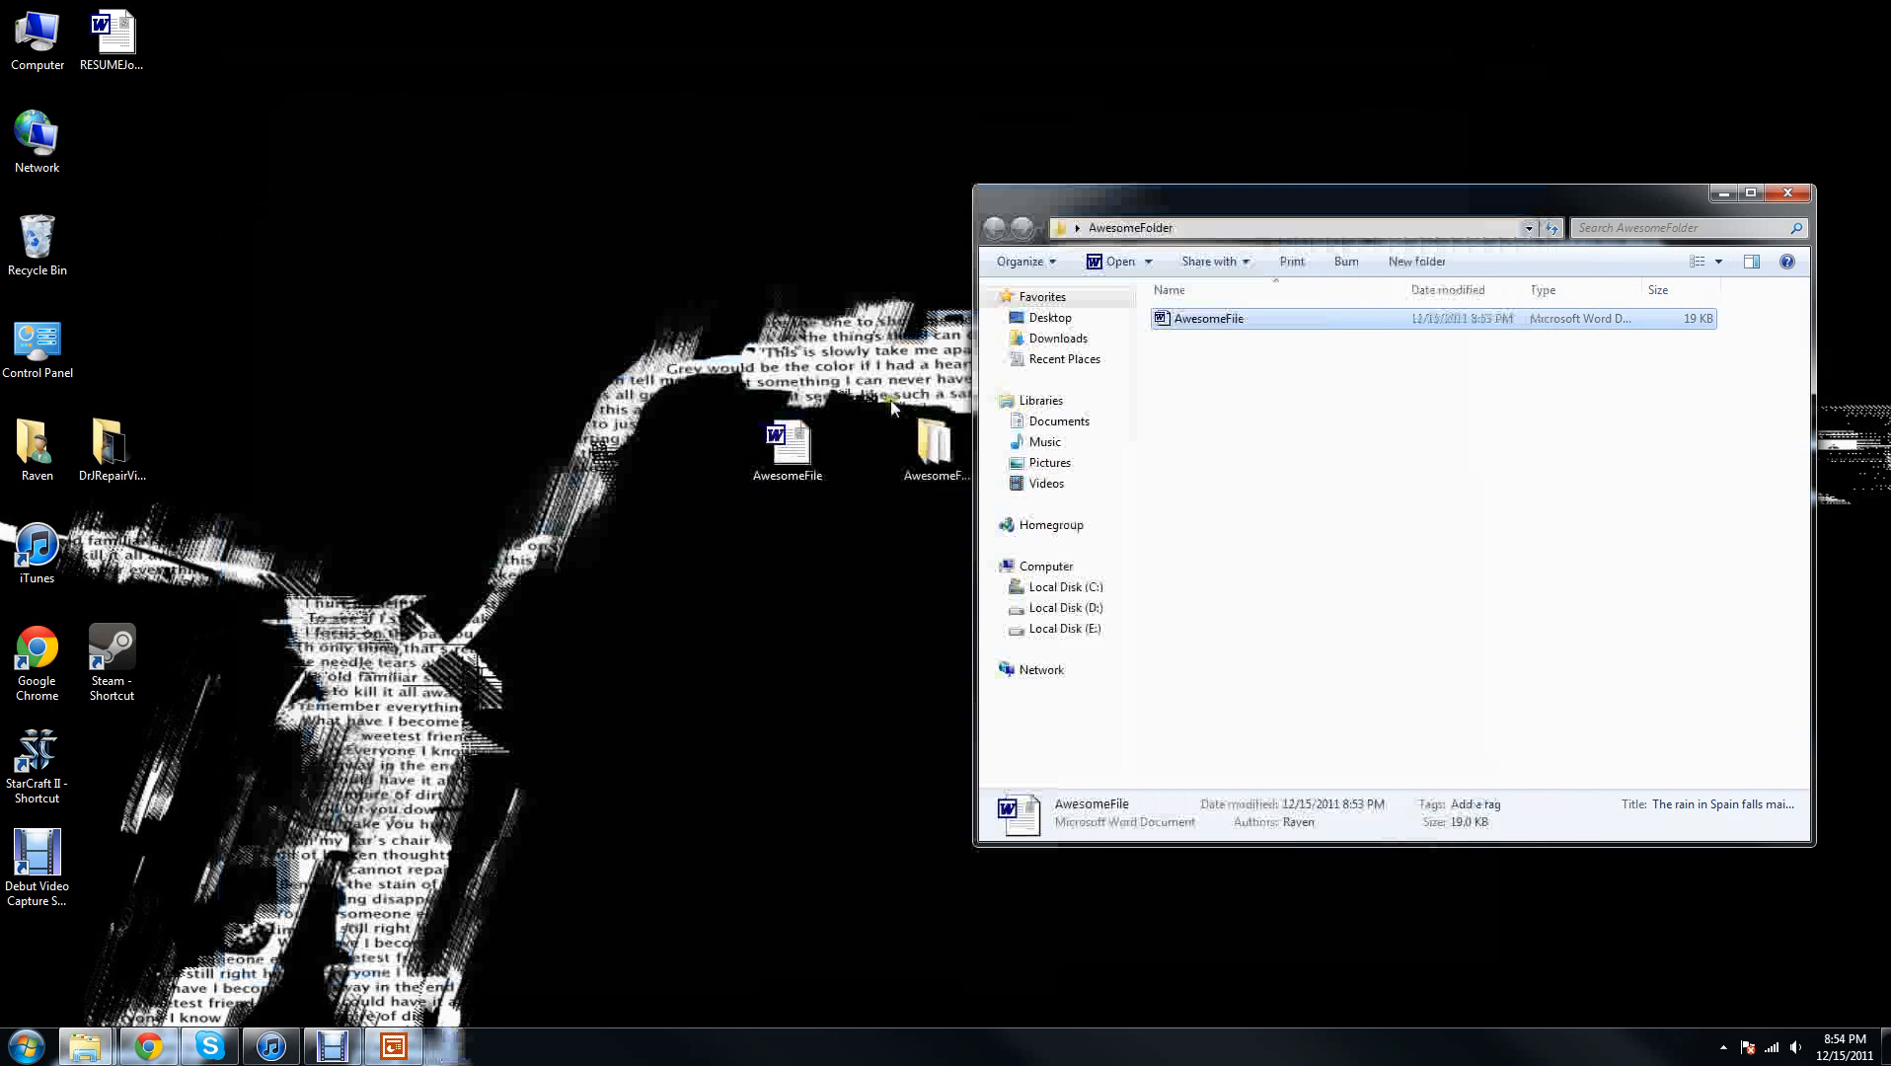
left_click_drag(1120, 214, 1234, 241)
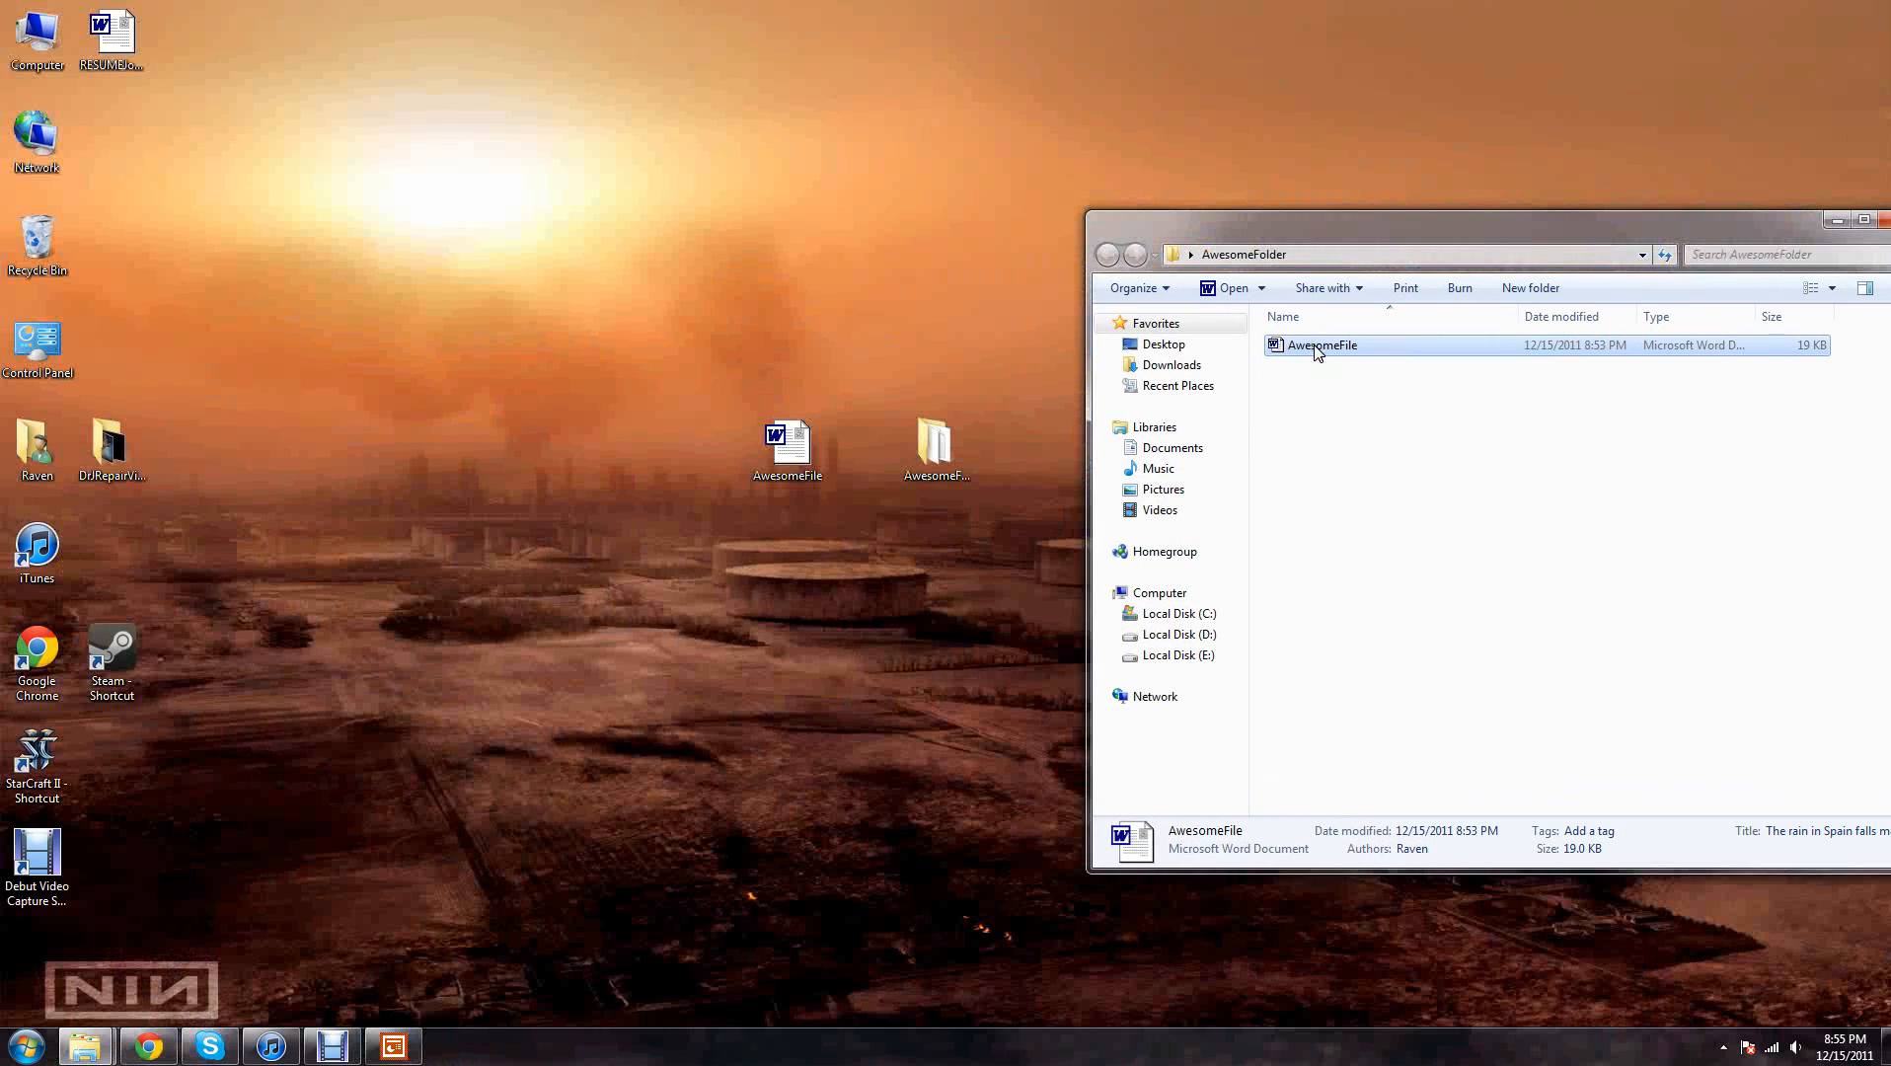
double_click(1317, 347)
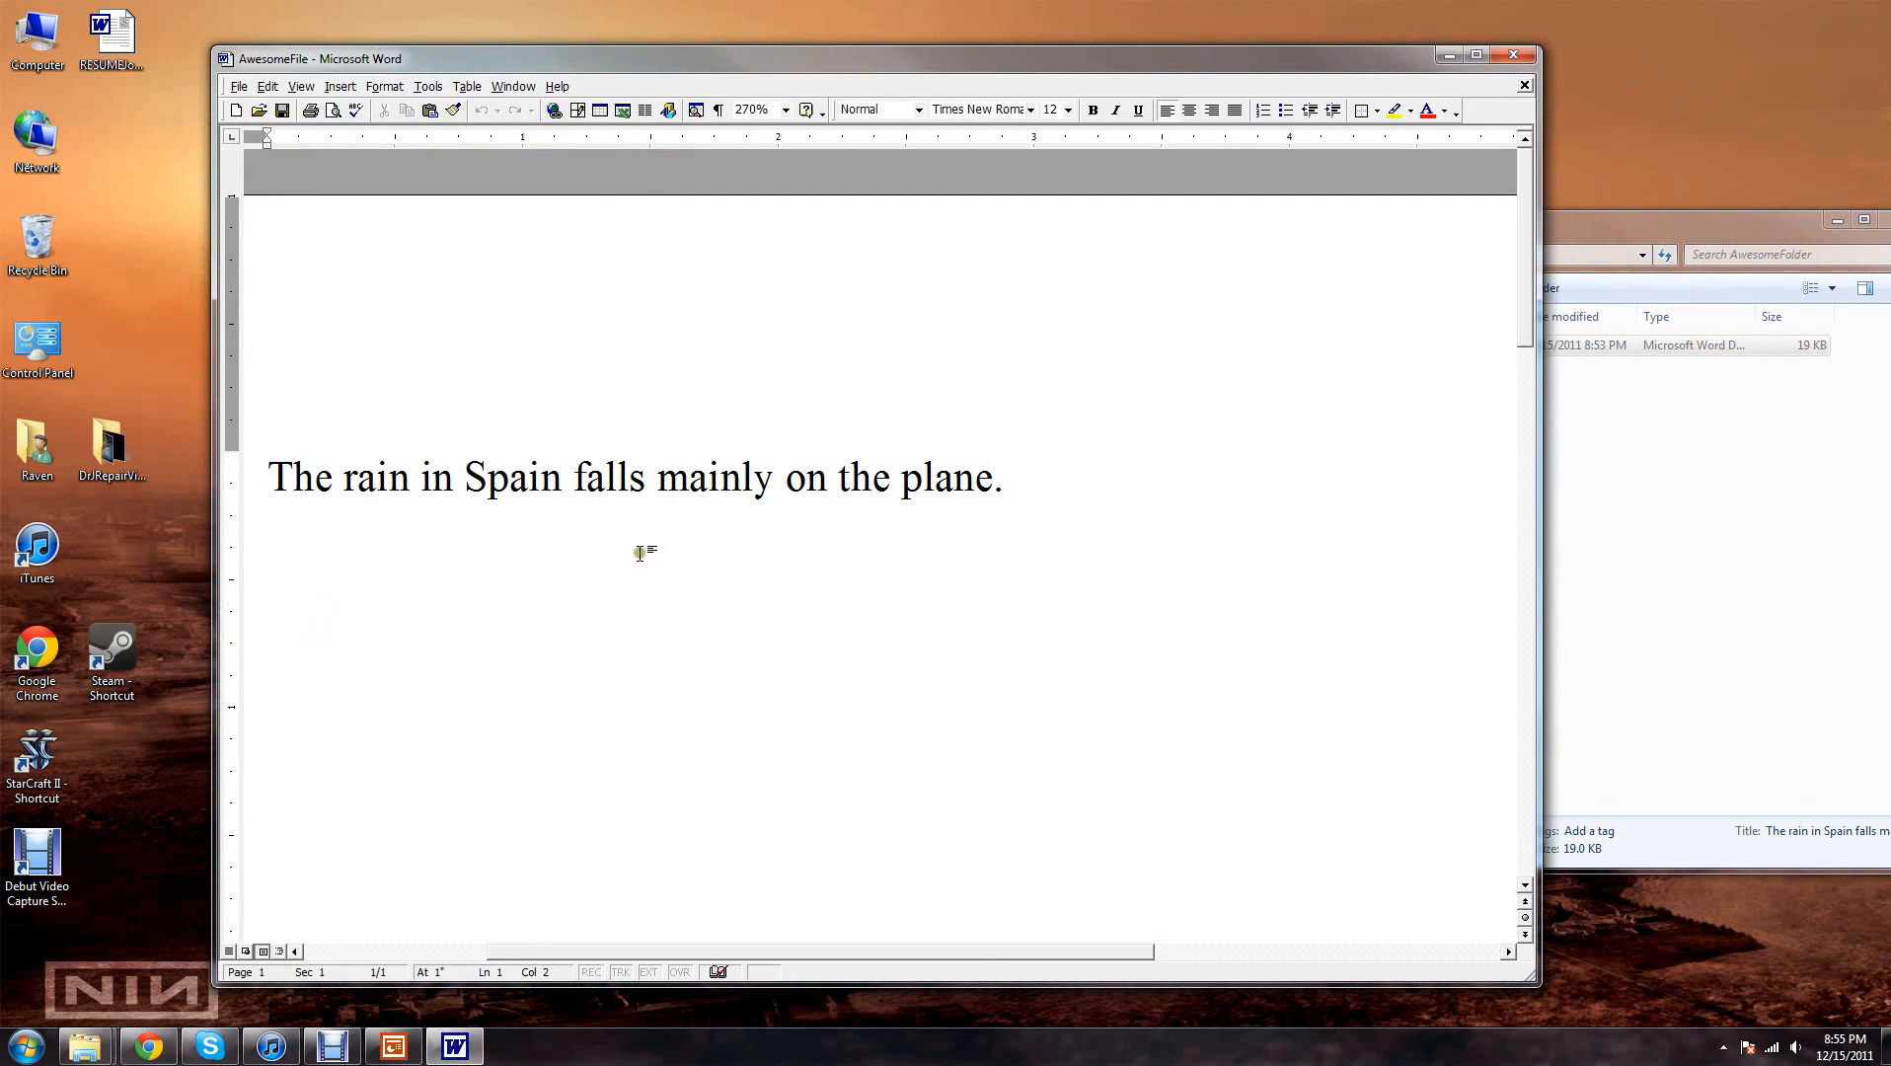
left_click(1076, 477)
left_click_drag(1067, 71, 782, 203)
left_click(1230, 185)
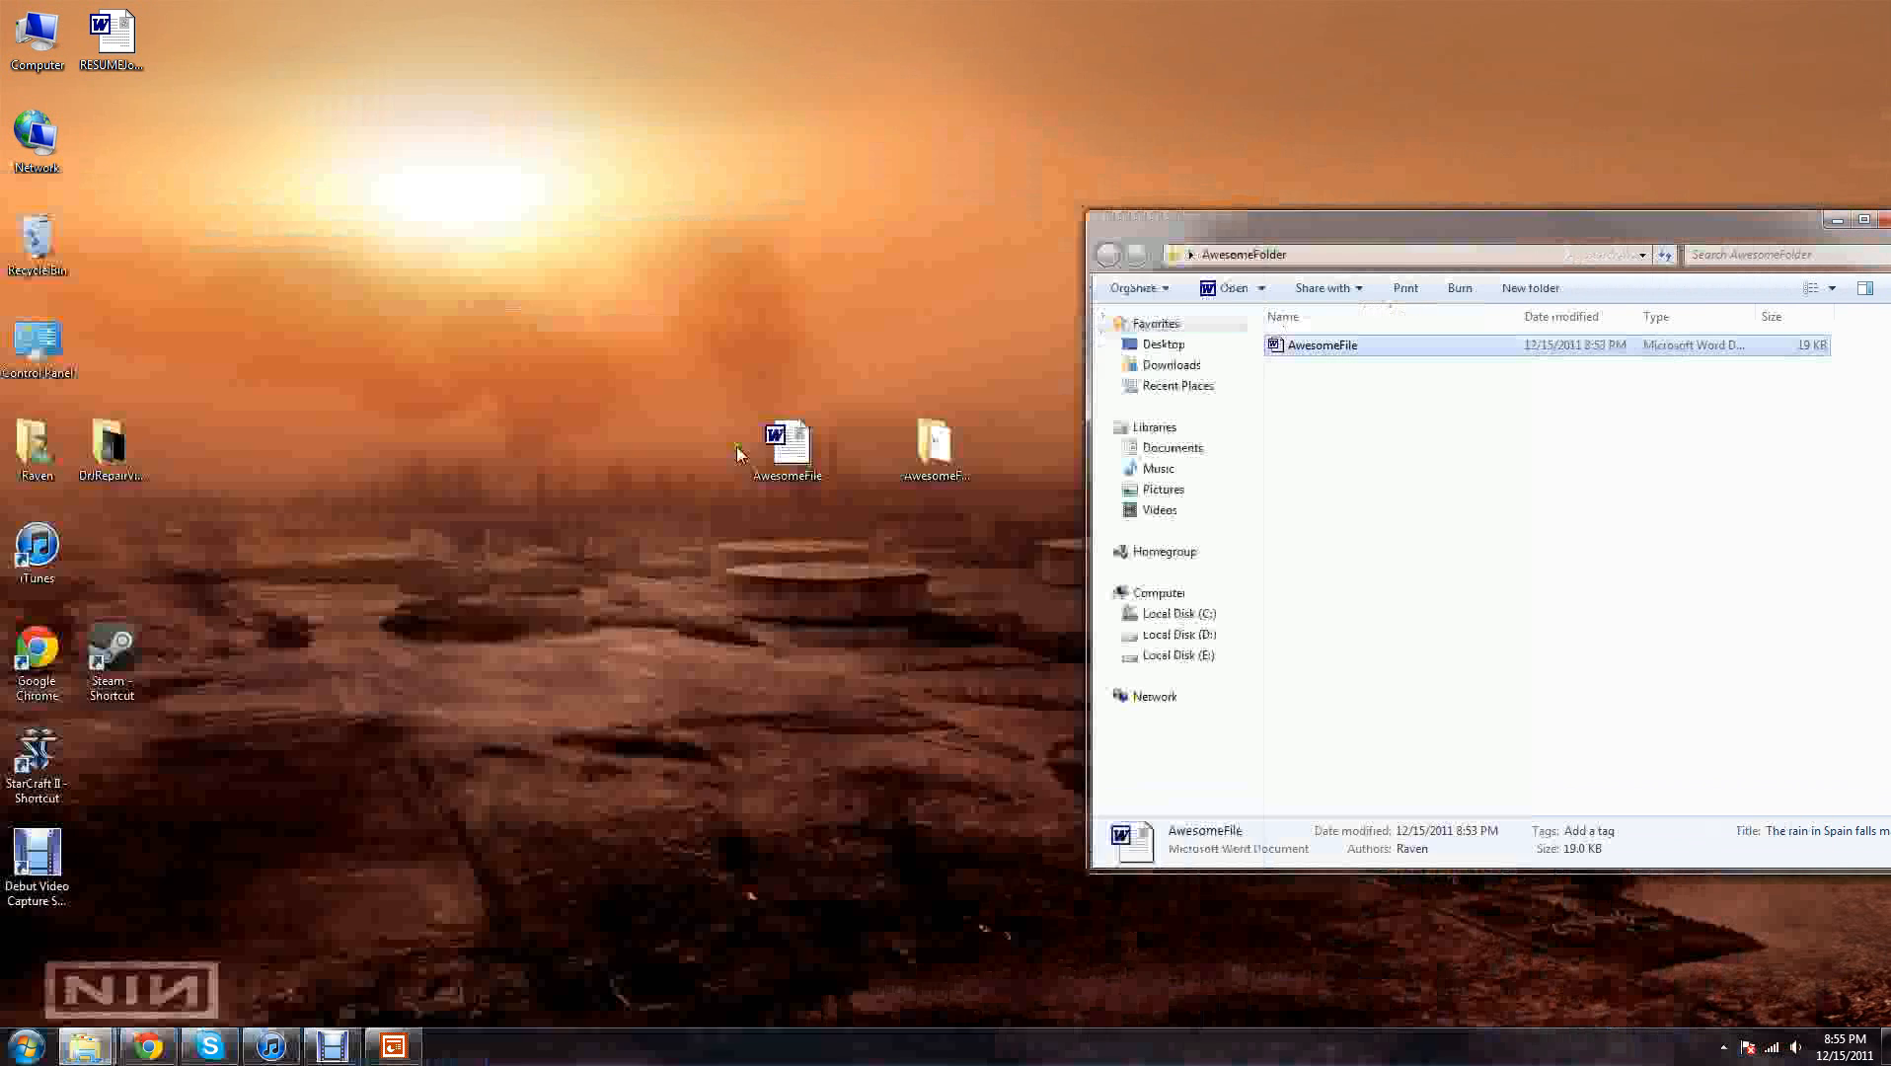
Step: Rename the AwesomeFile document on the desktop as AwesomeFile2
right_click(800, 478)
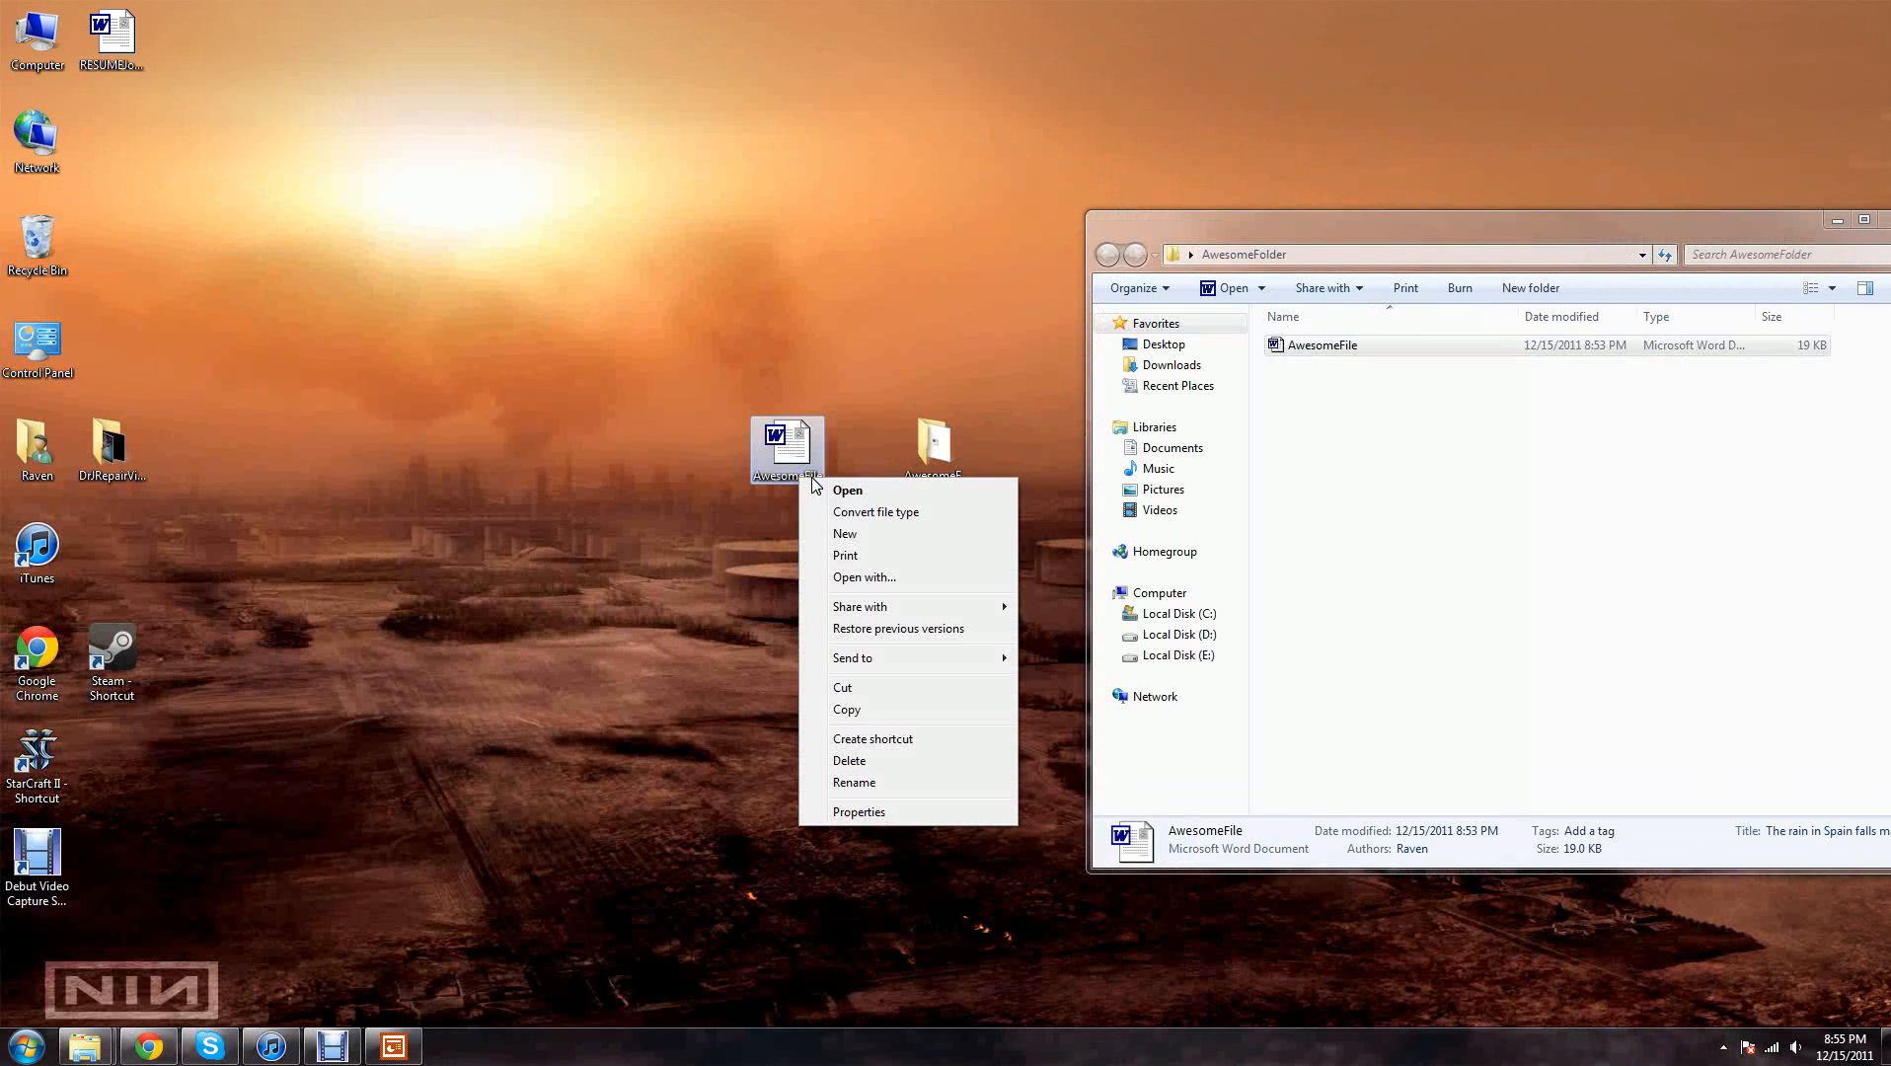
left_click(869, 780)
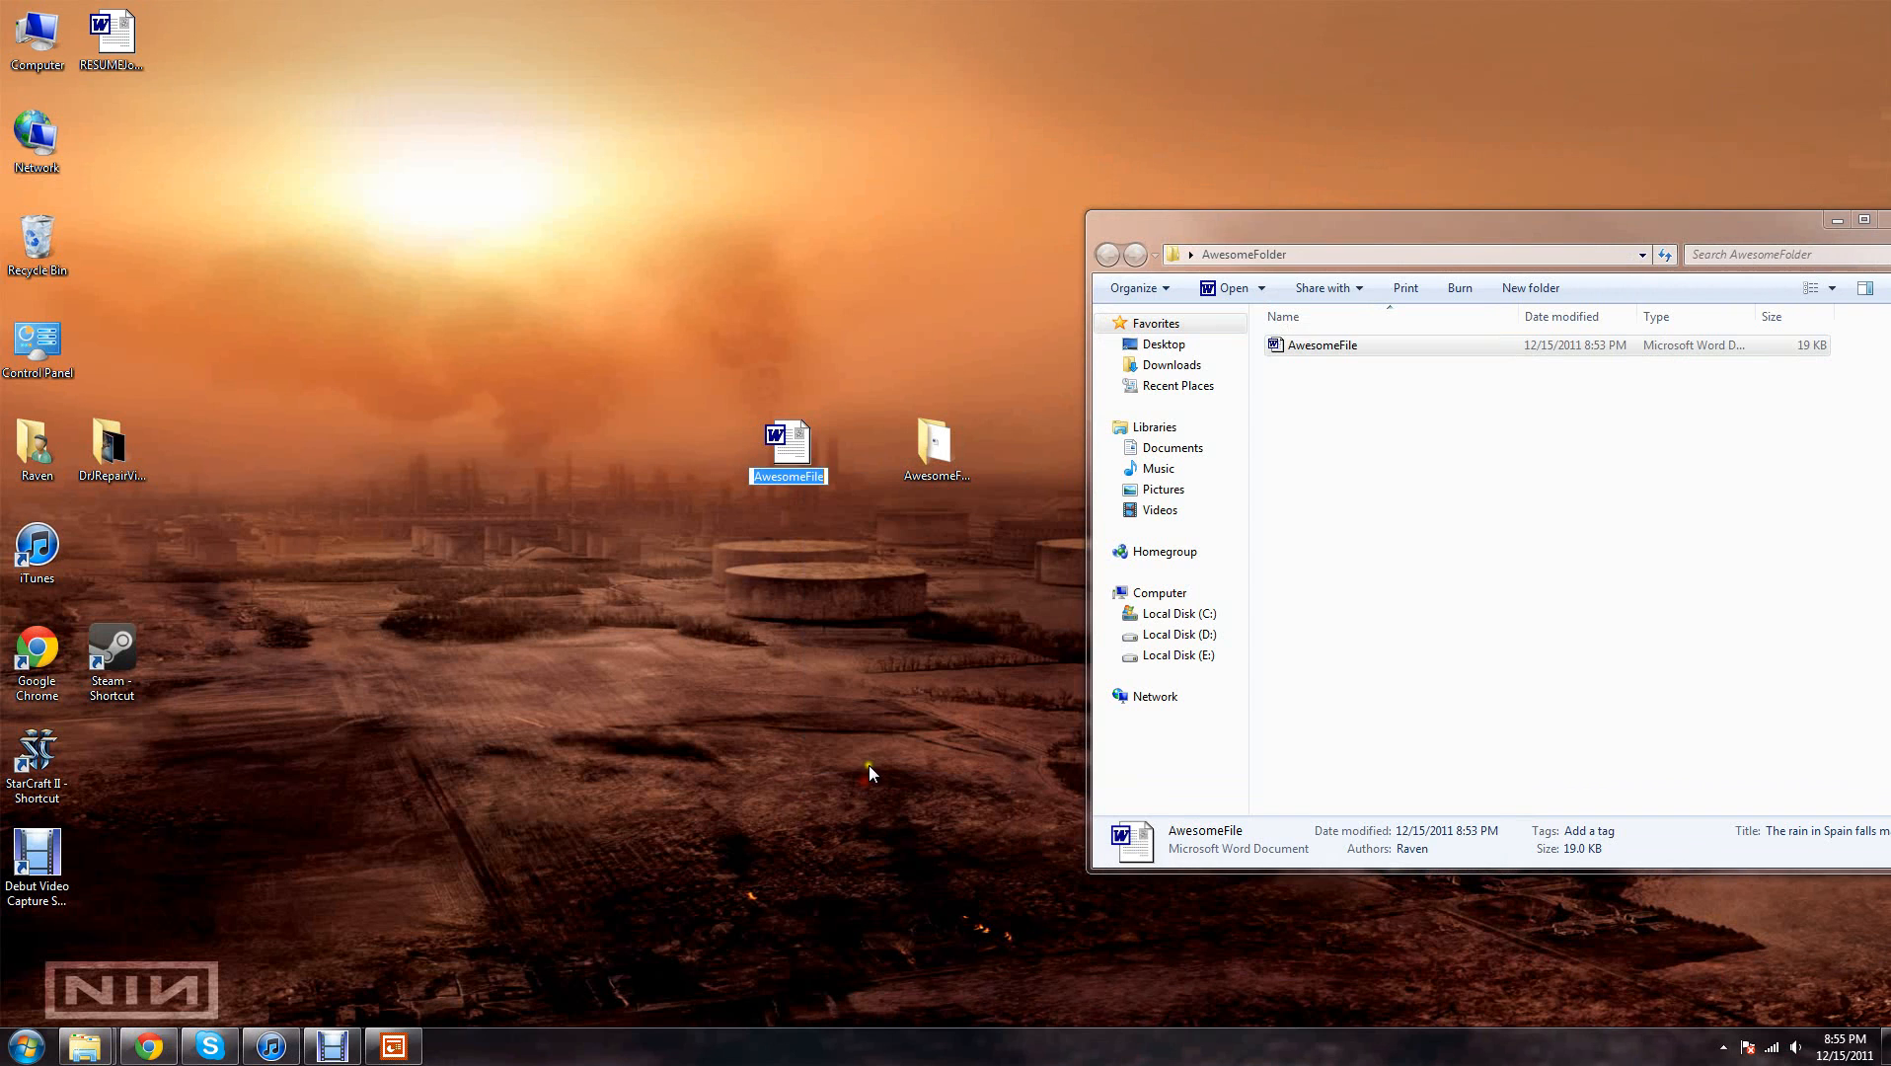
key("End")
type("2")
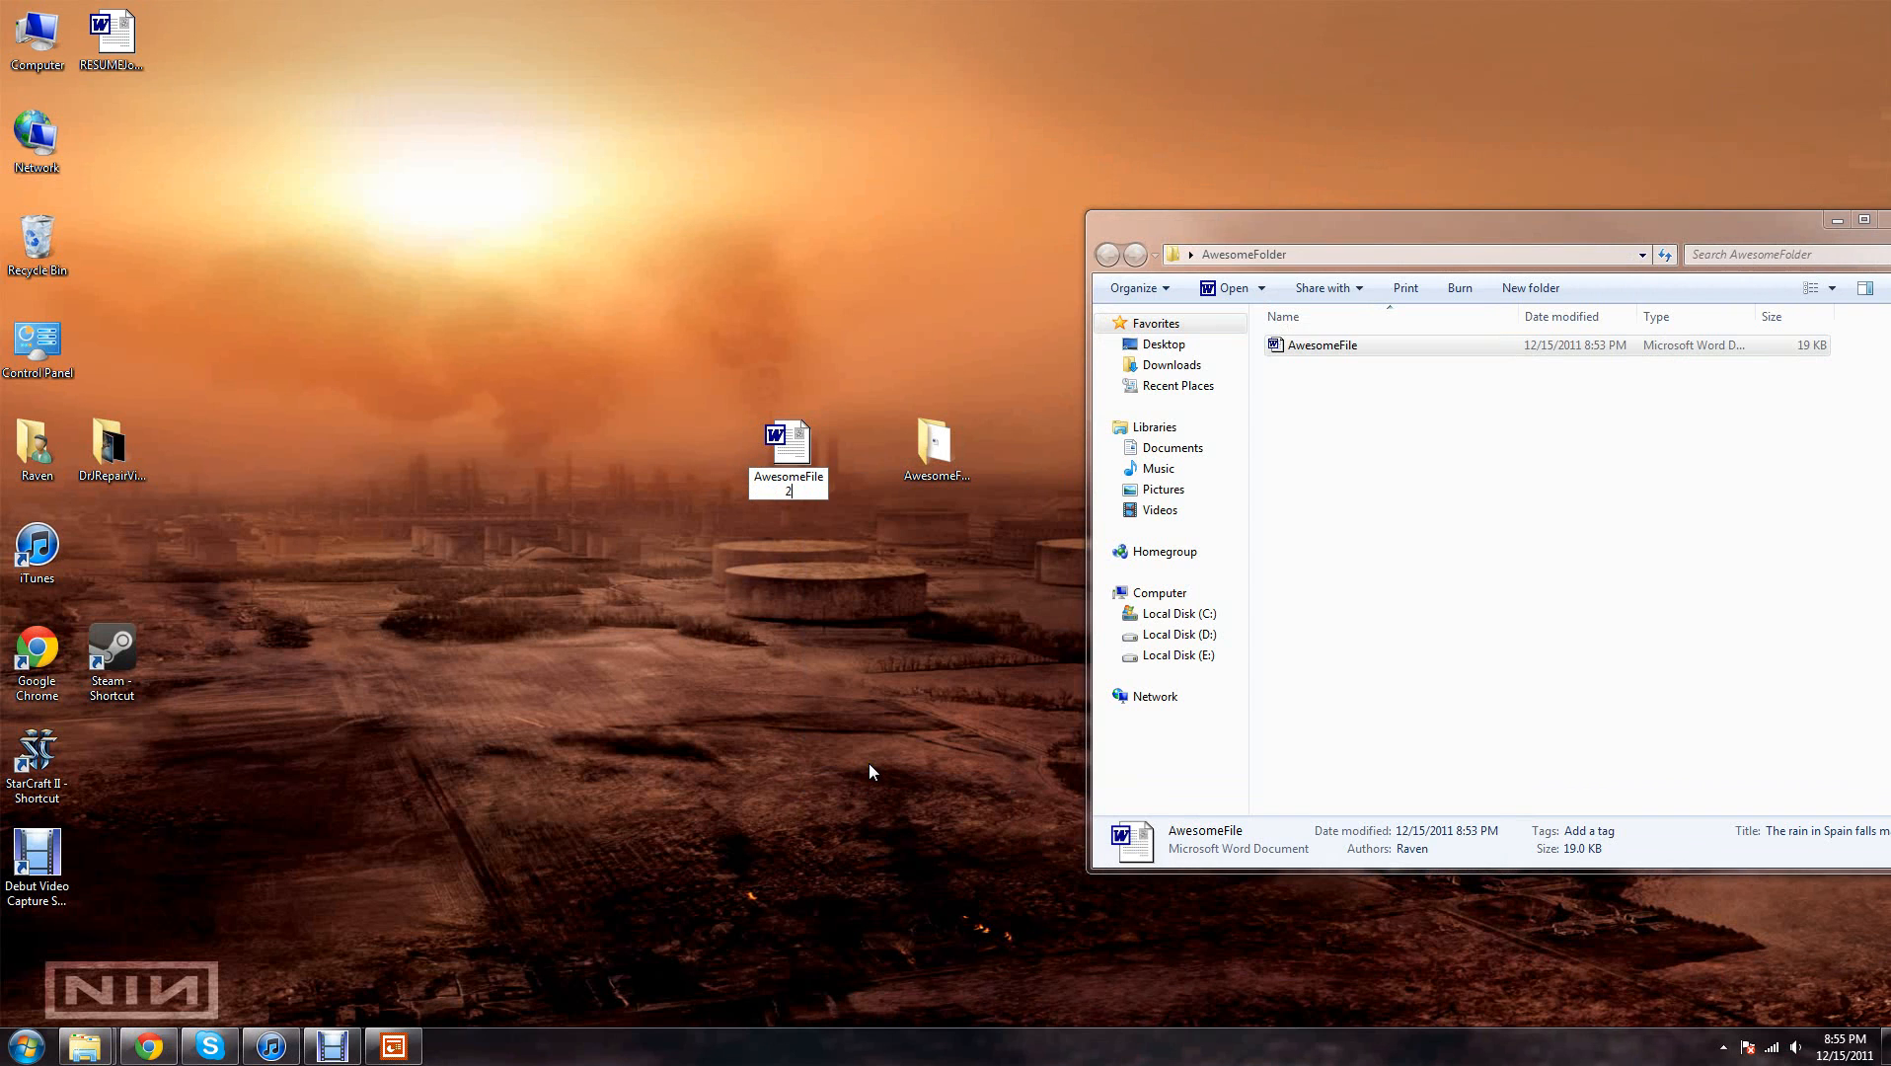
key("Return")
left_click(866, 745)
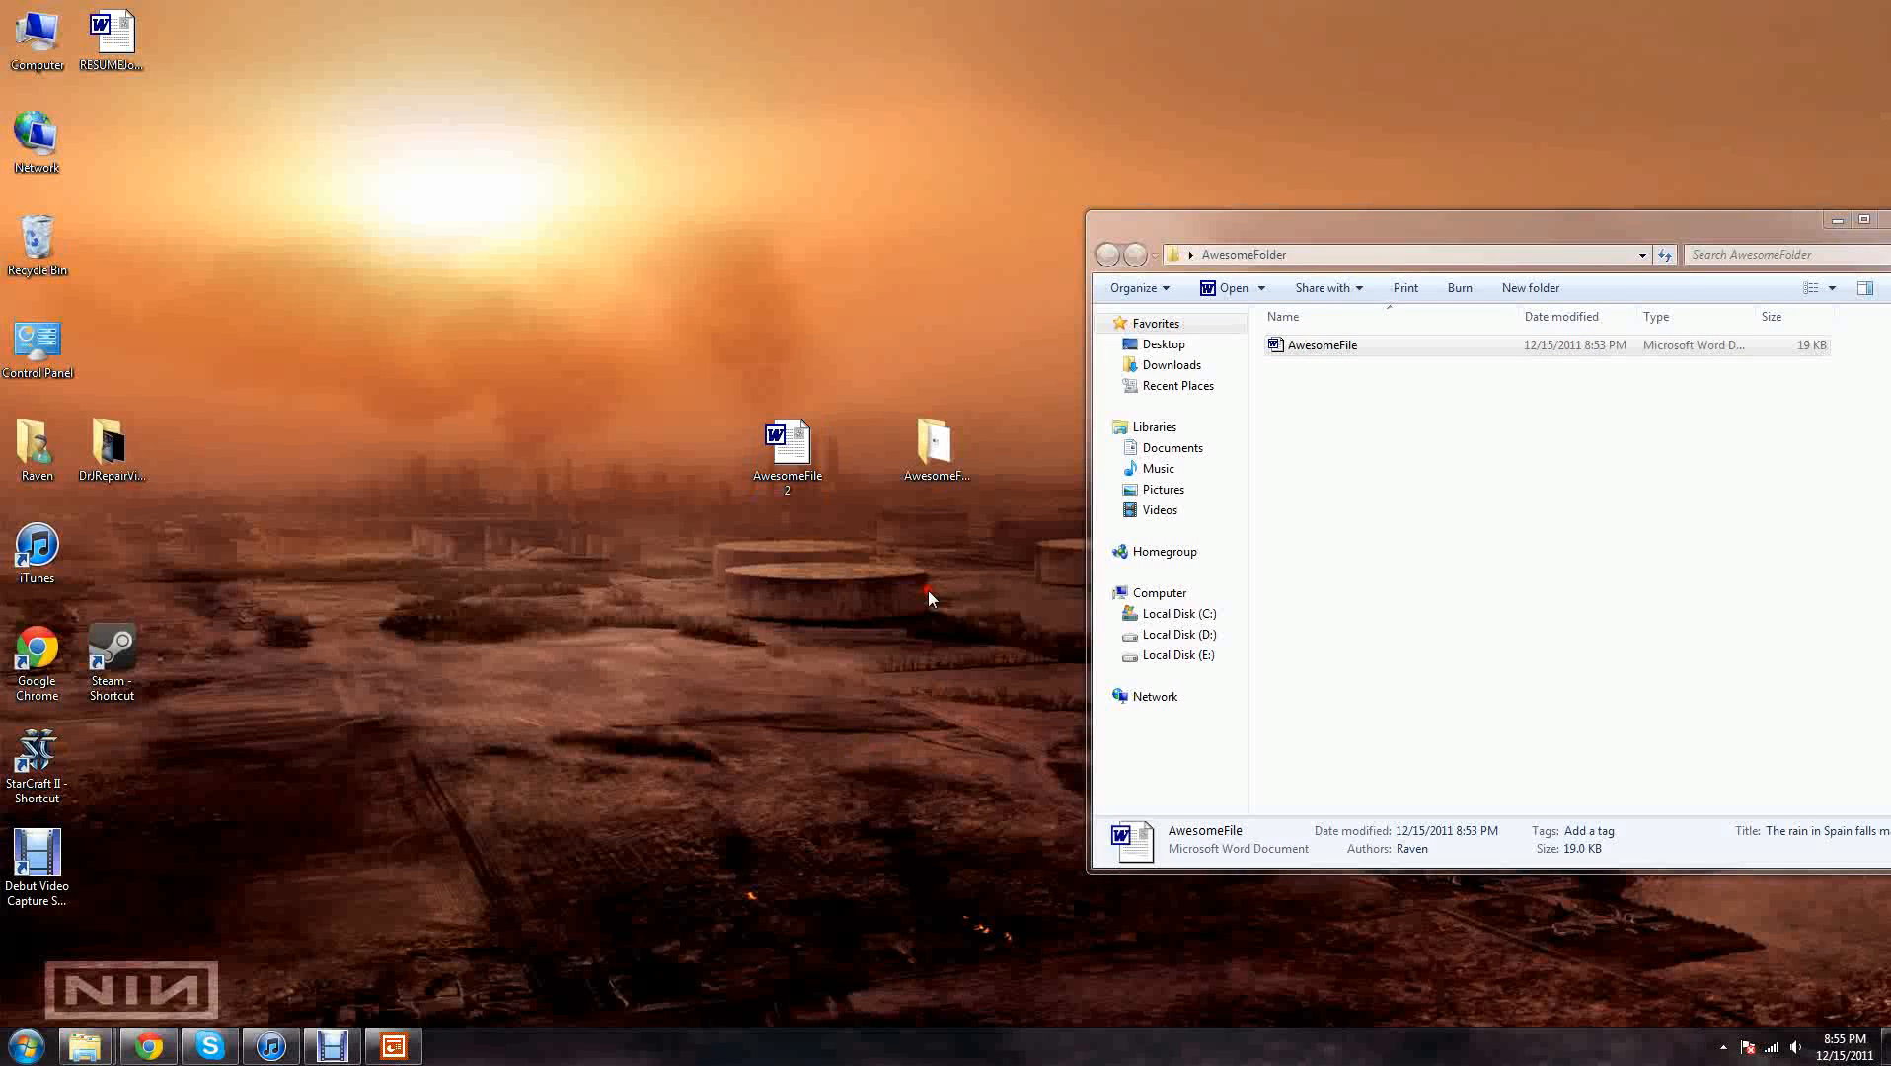
Step: Open AwesomeFile2 from the desktop, move its window to review both lines of text, and close it
left_click(782, 457)
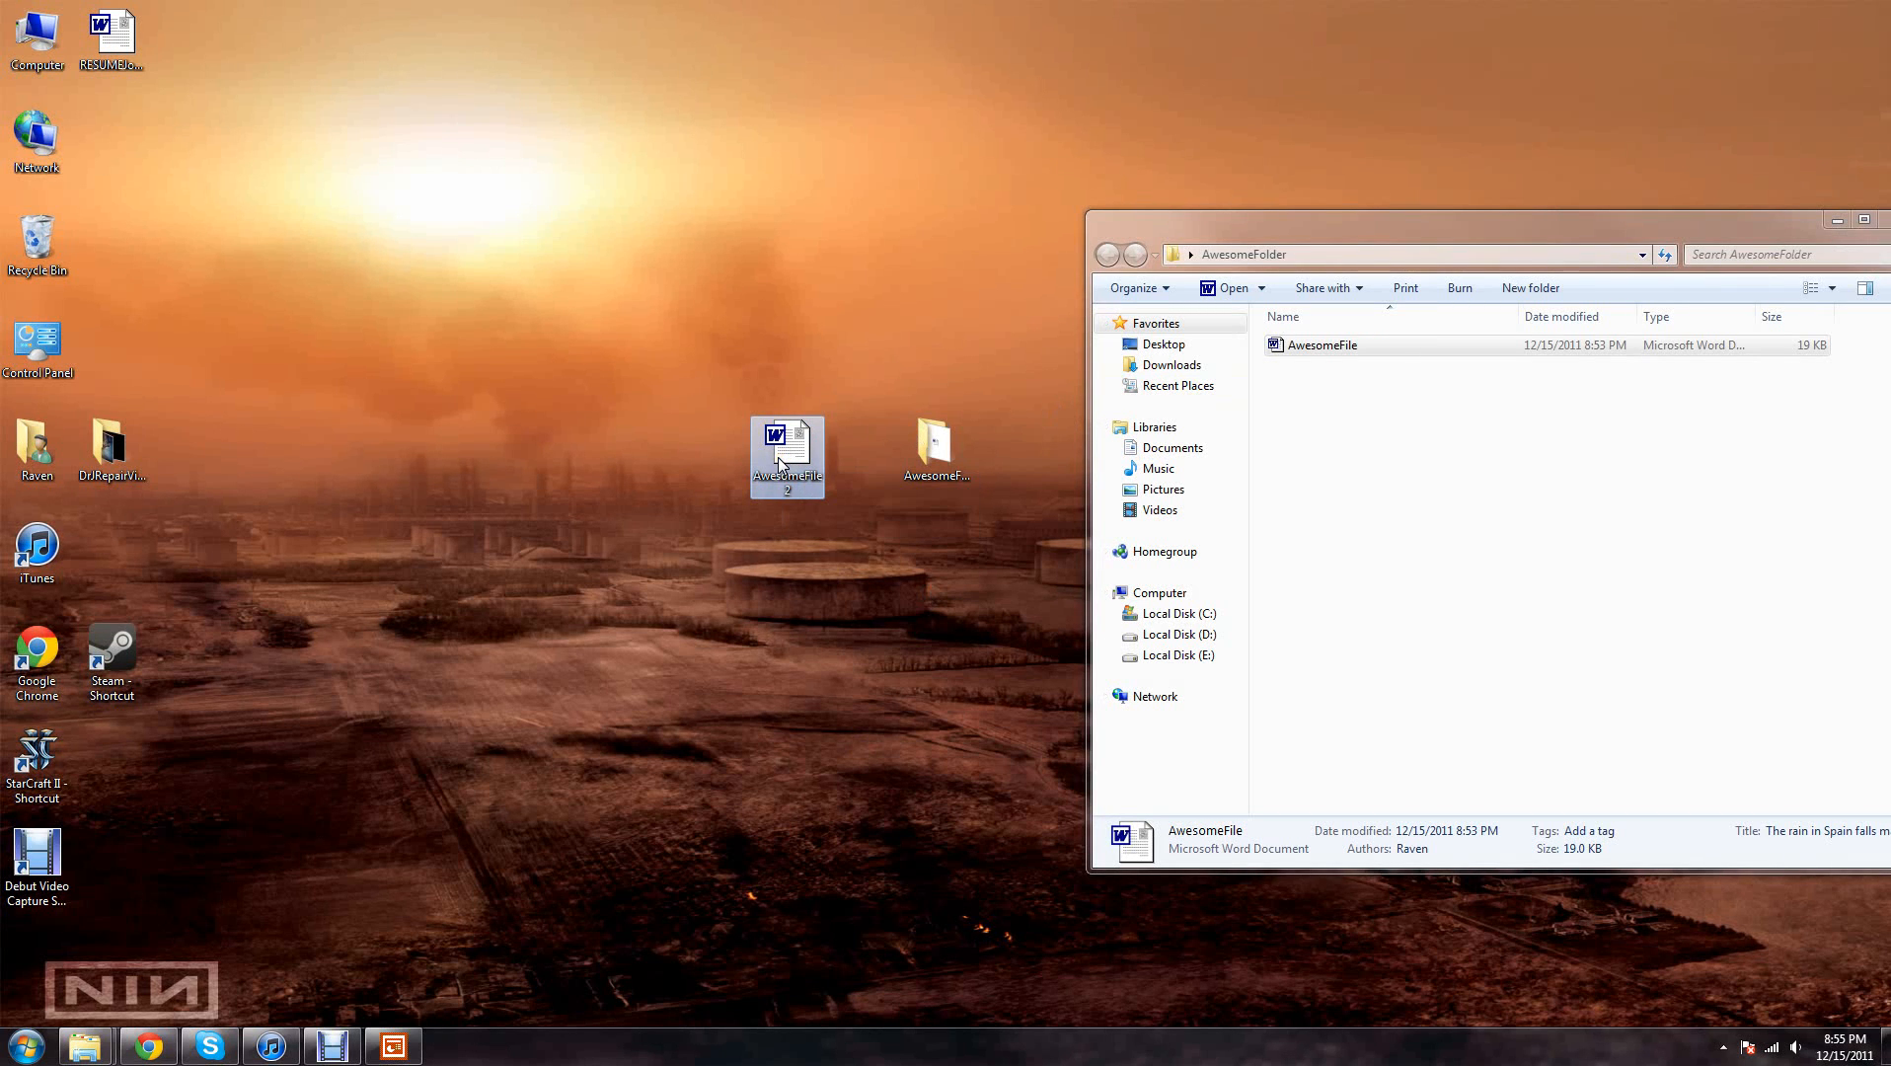
double_click(782, 460)
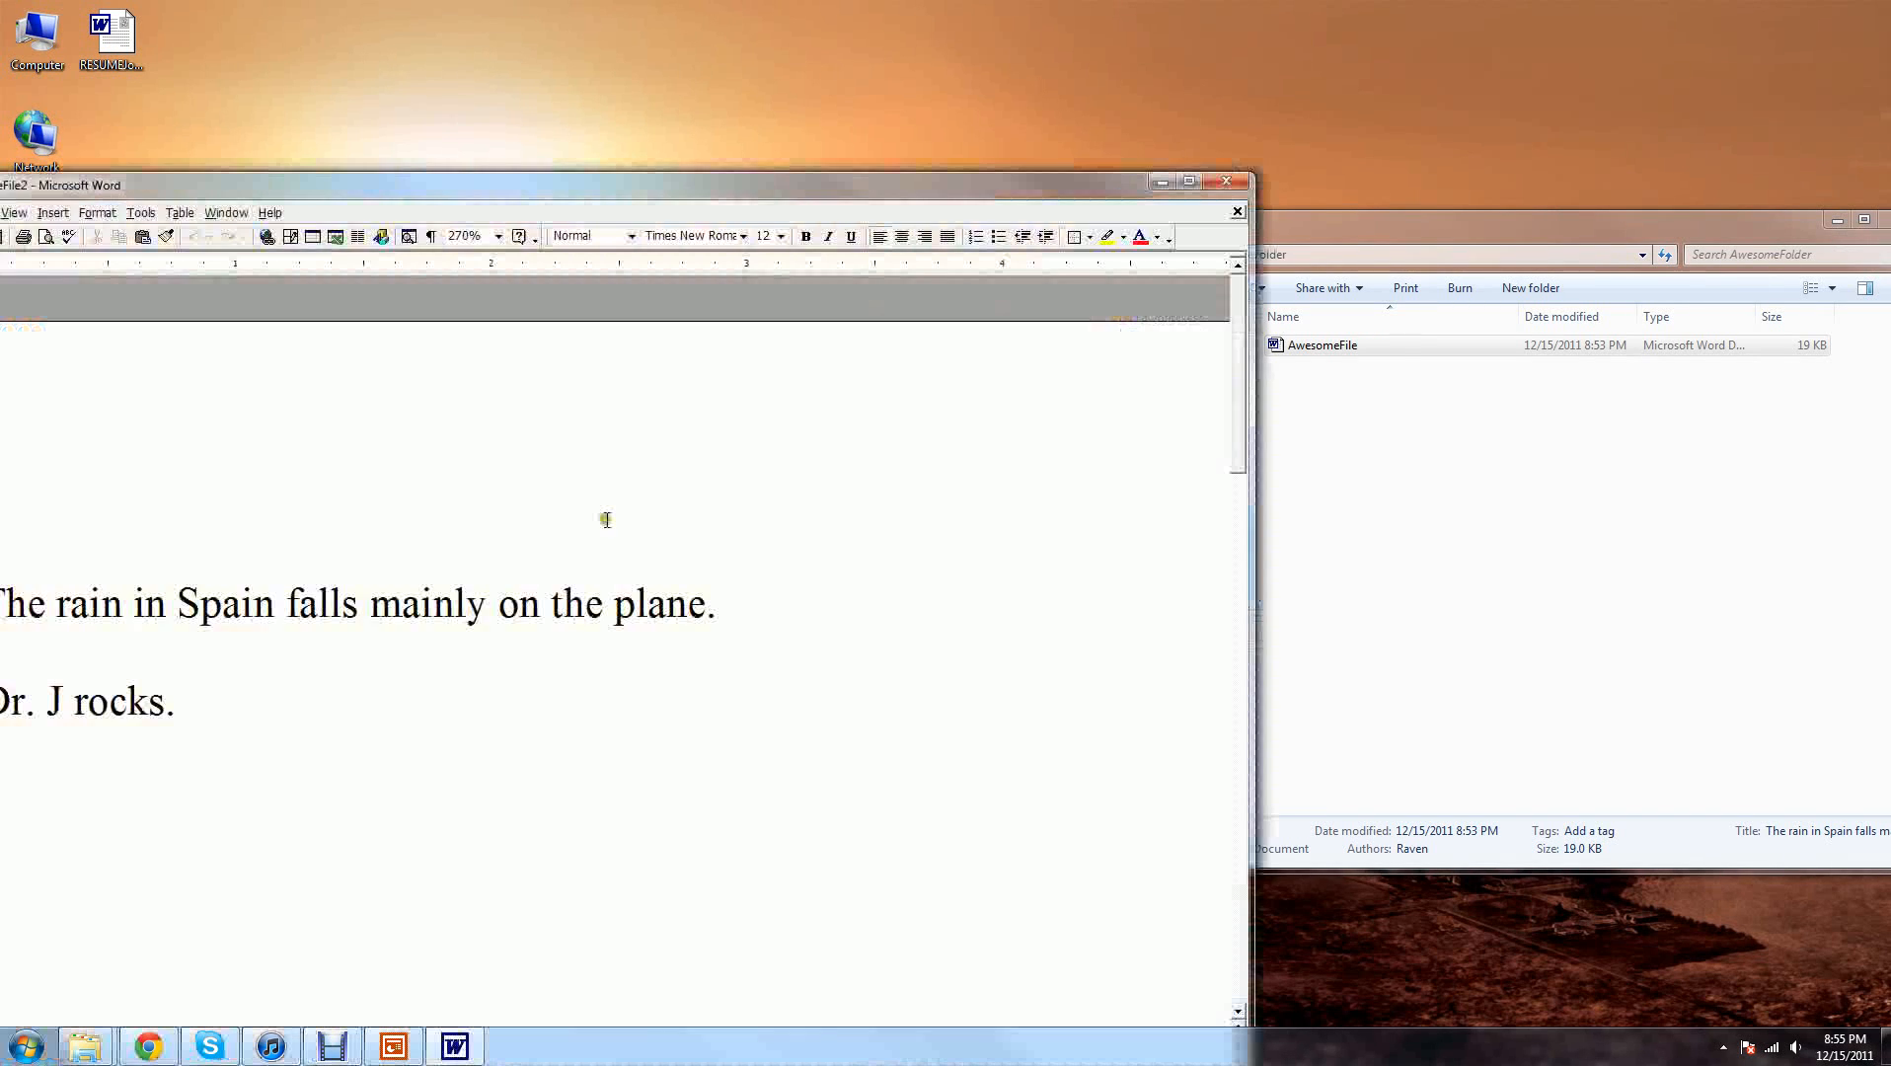
left_click_drag(503, 183, 656, 61)
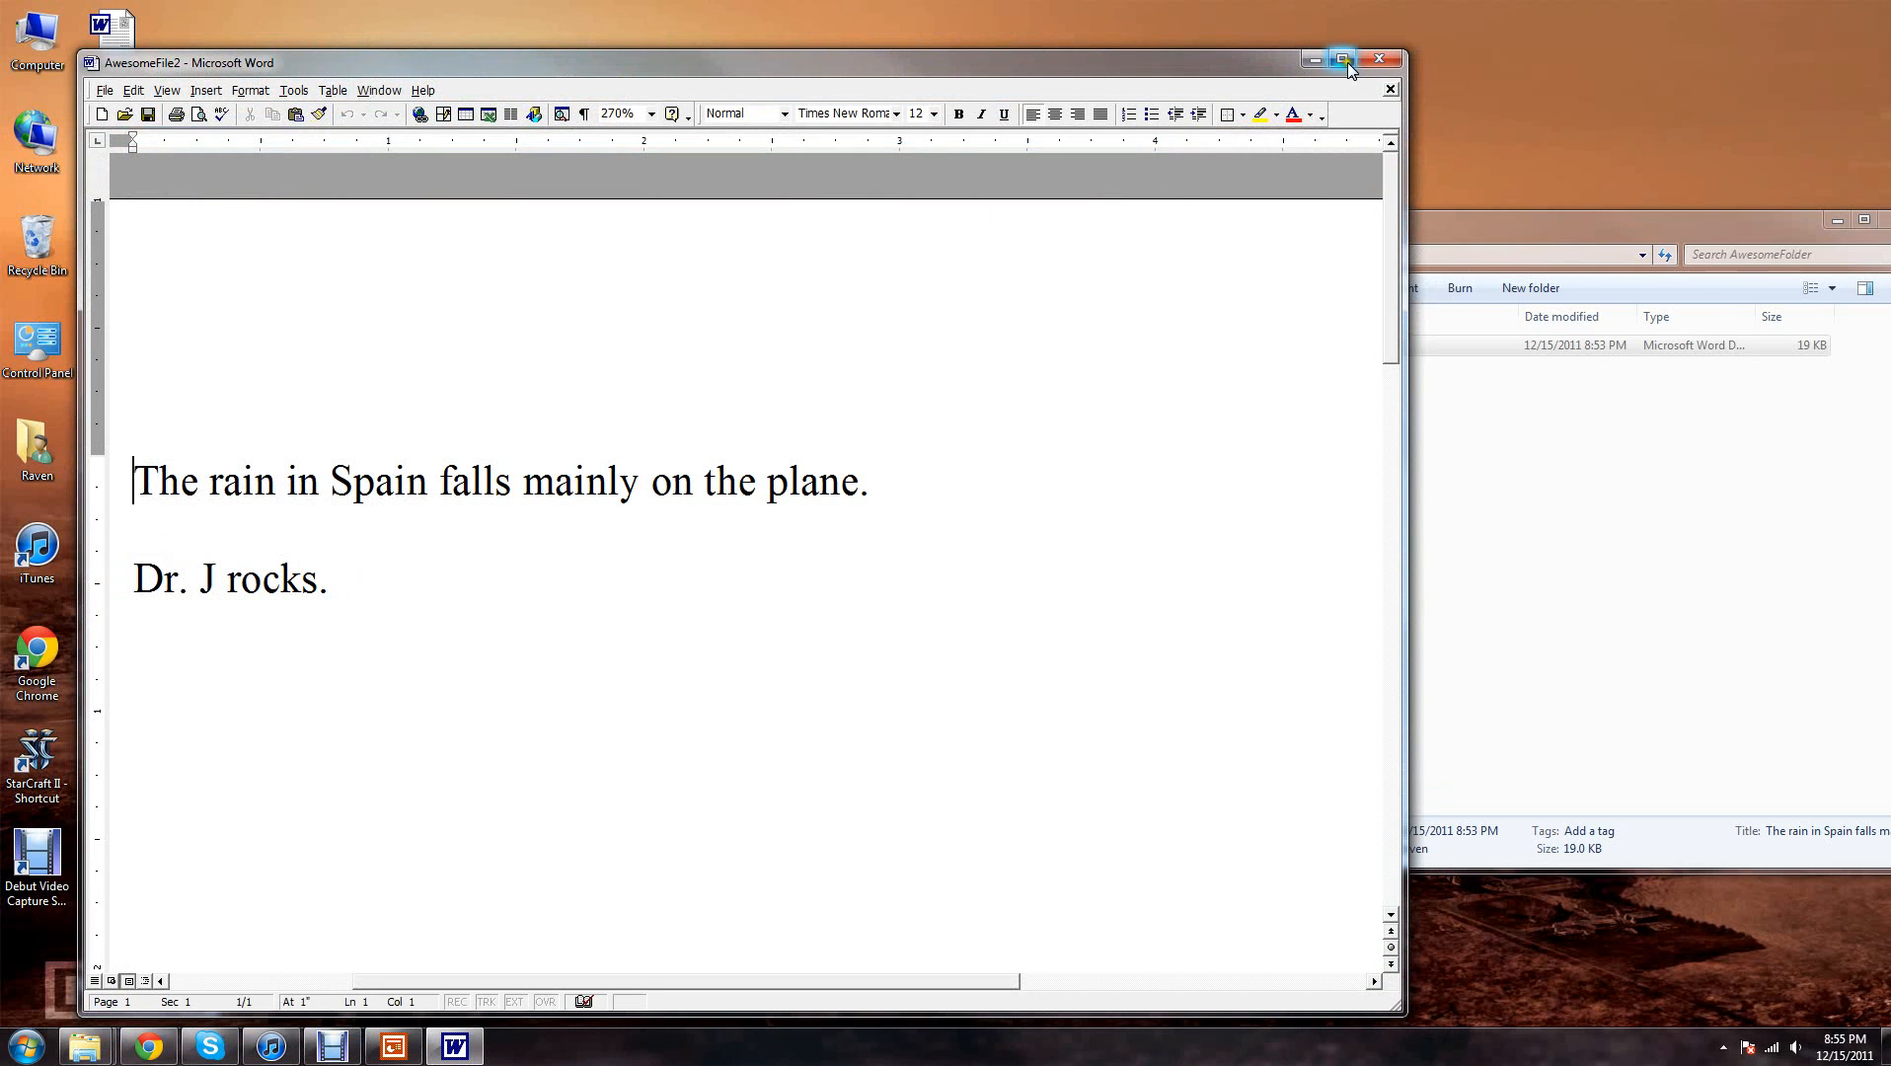
key("alt+F4")
Step: Open AwesomeFile in AwesomeFolder to compare its text with AwesomeFile2, and close the document and the folder window
left_click(1338, 347)
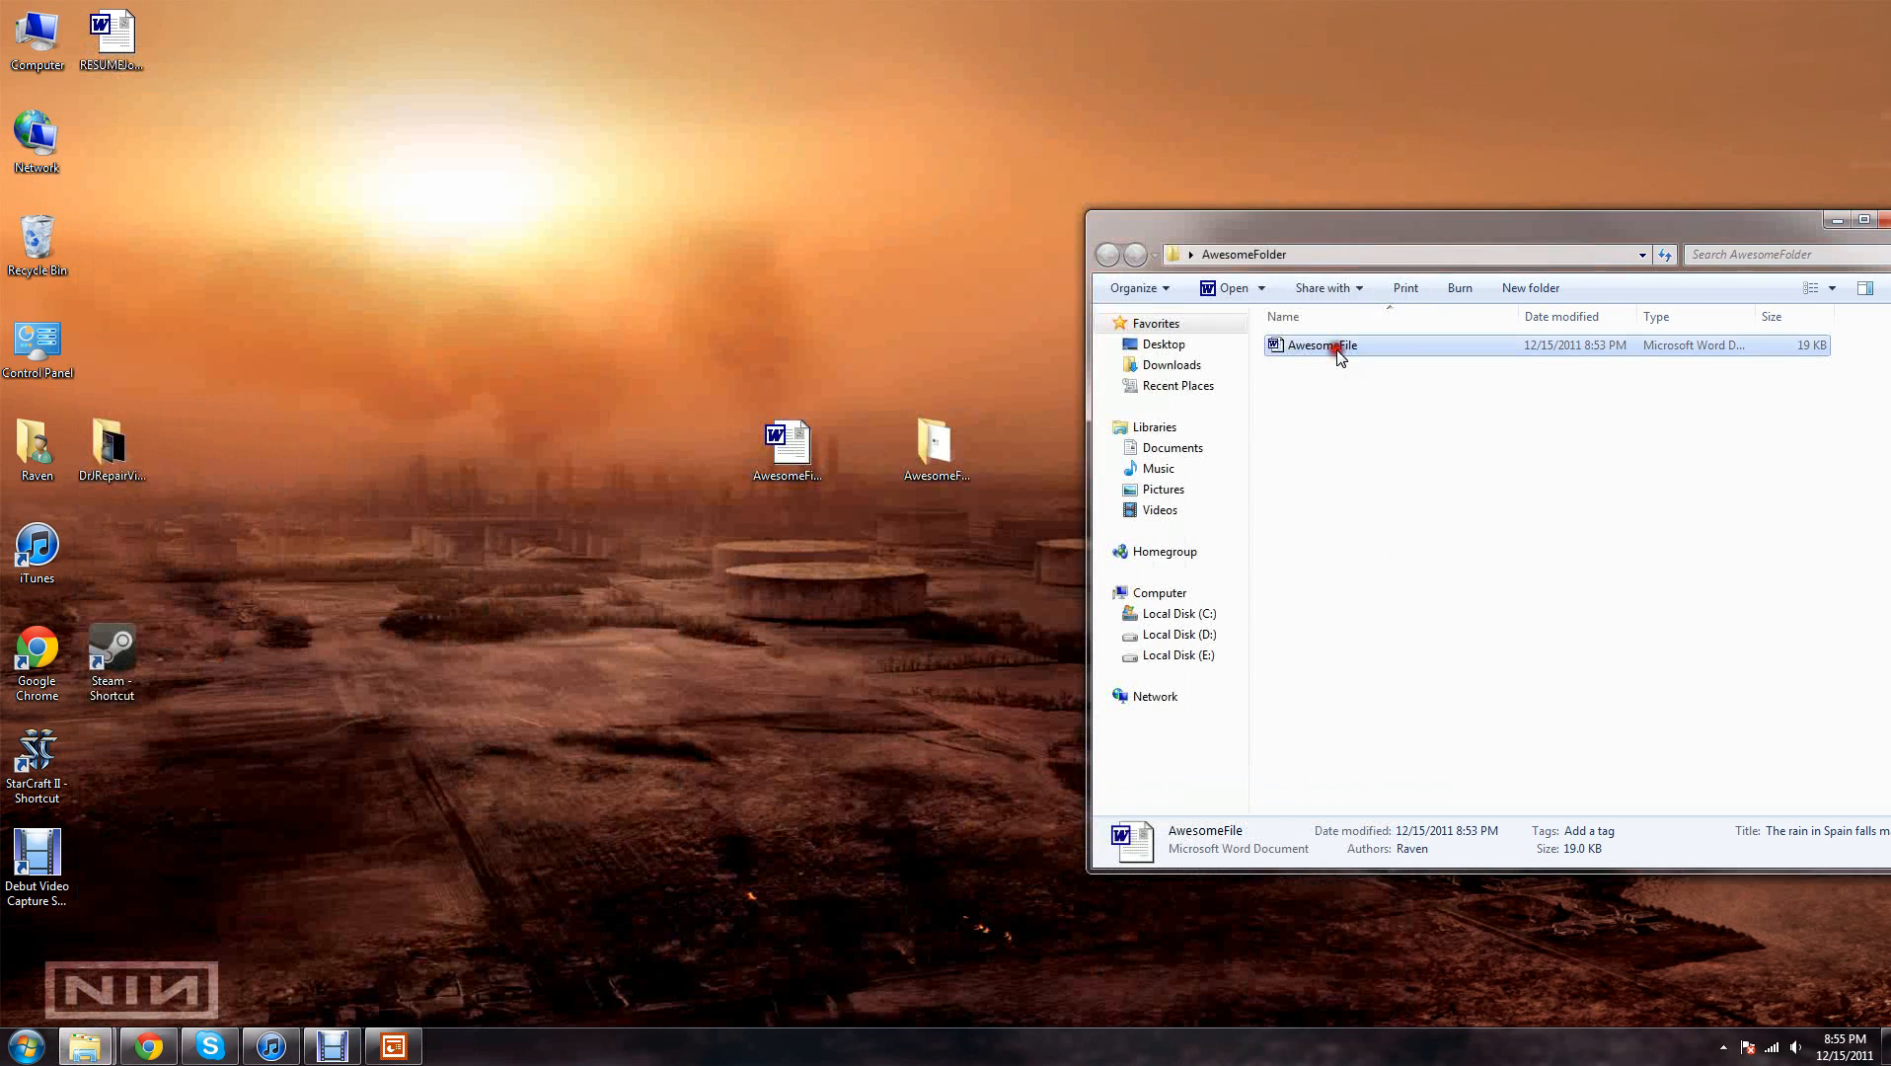
double_click(1338, 348)
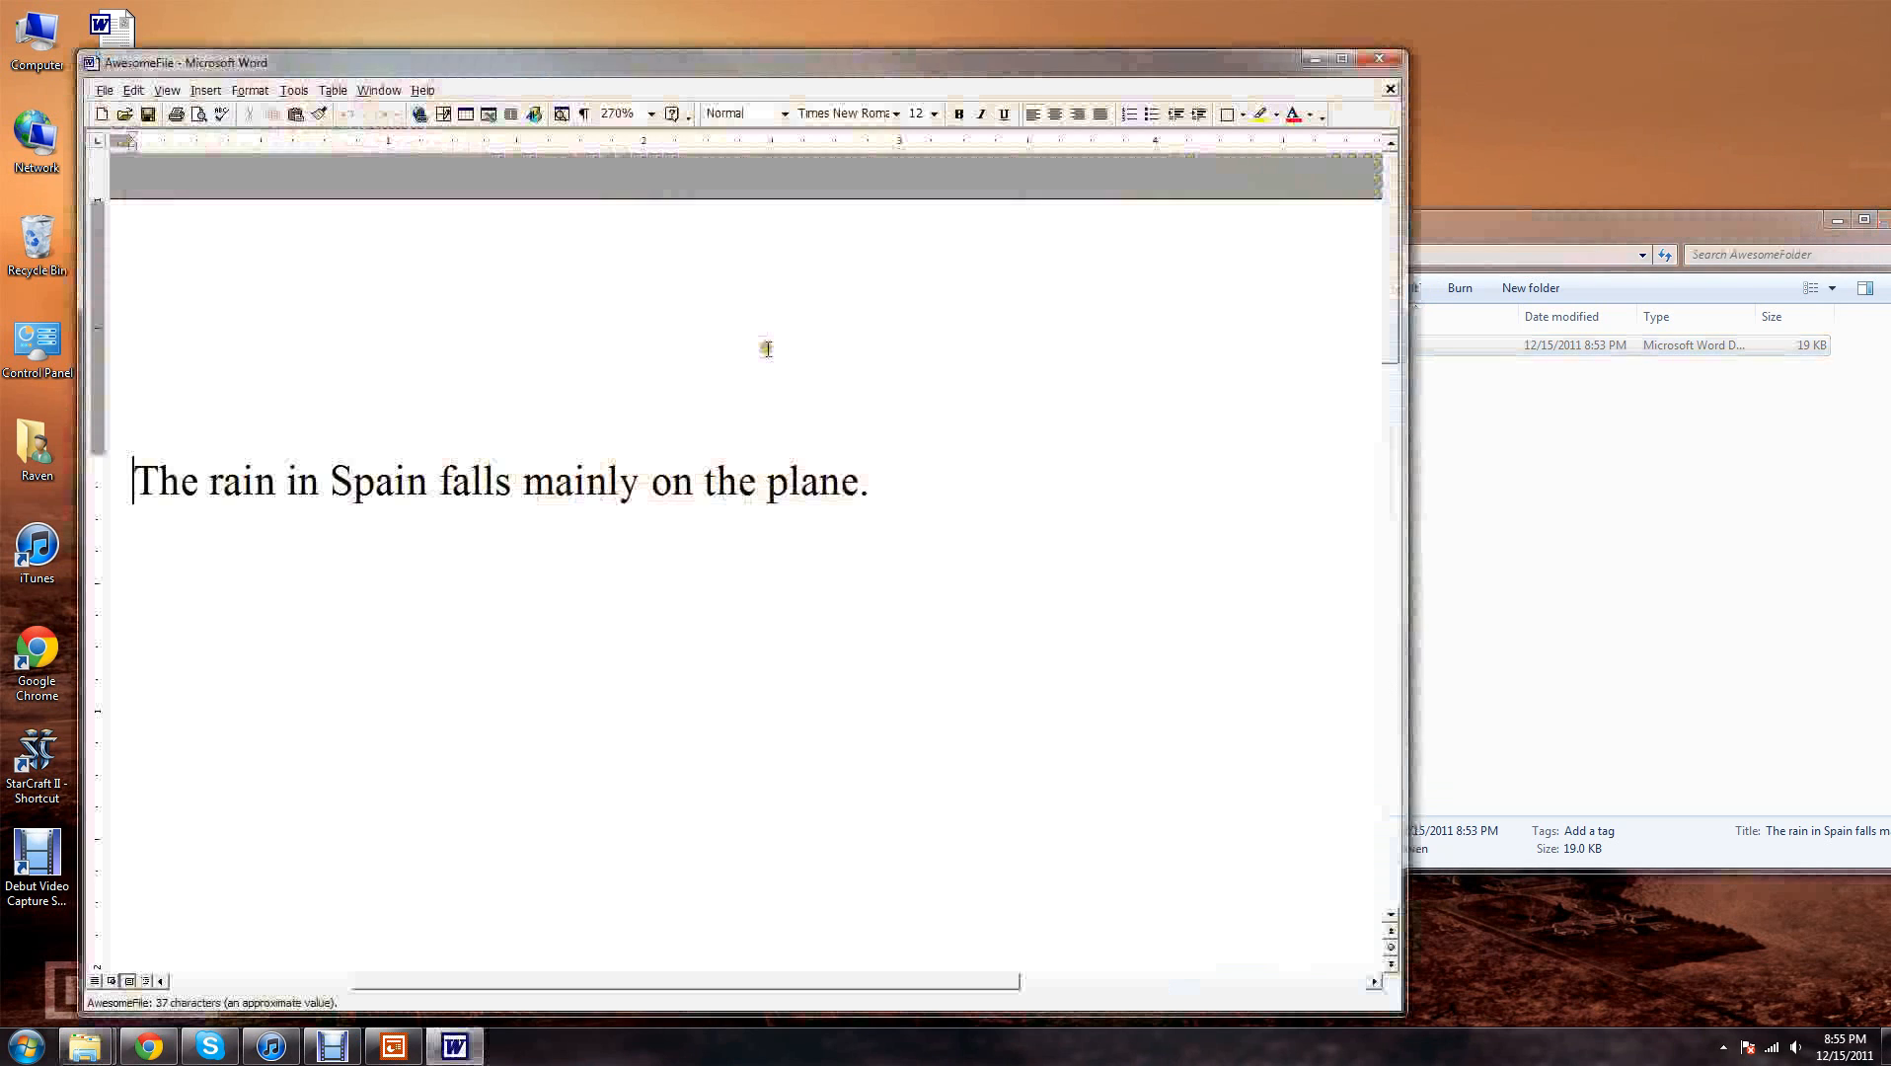
left_click(546, 604)
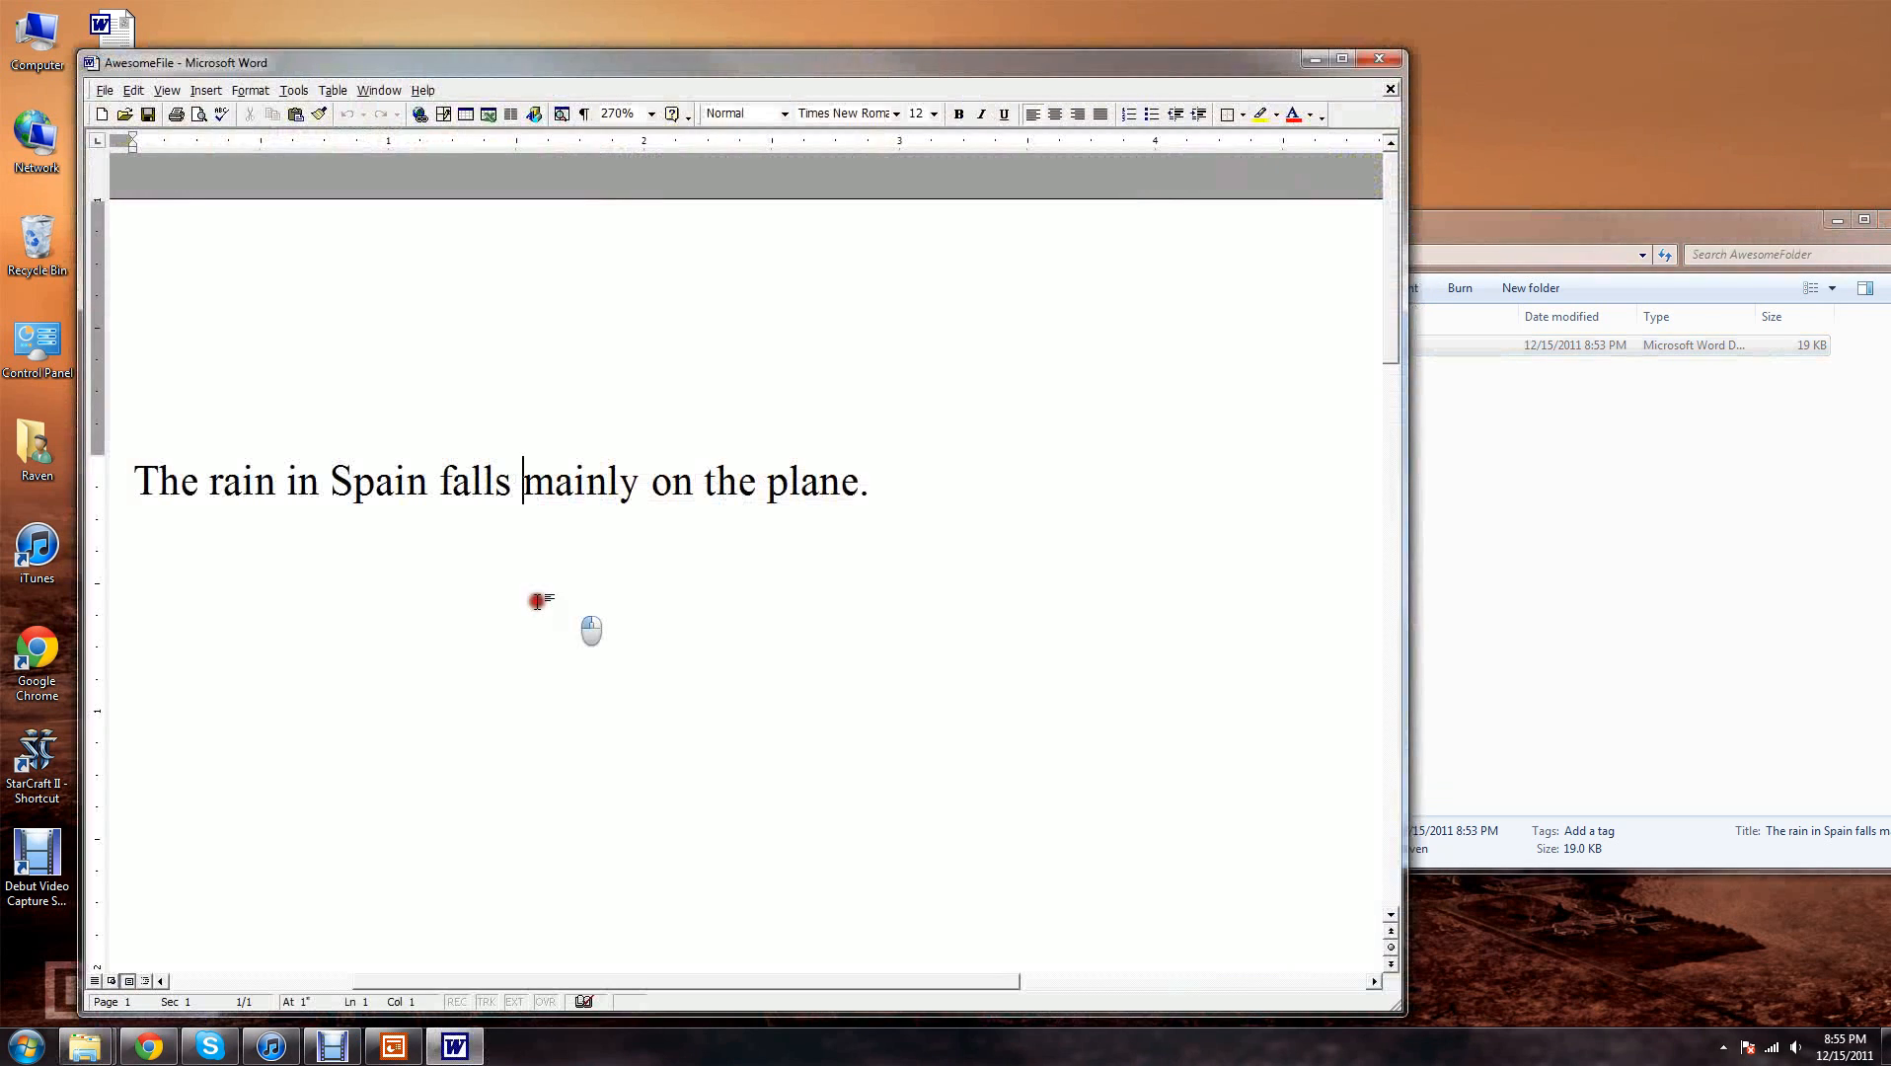
left_click(955, 494)
left_click(1389, 60)
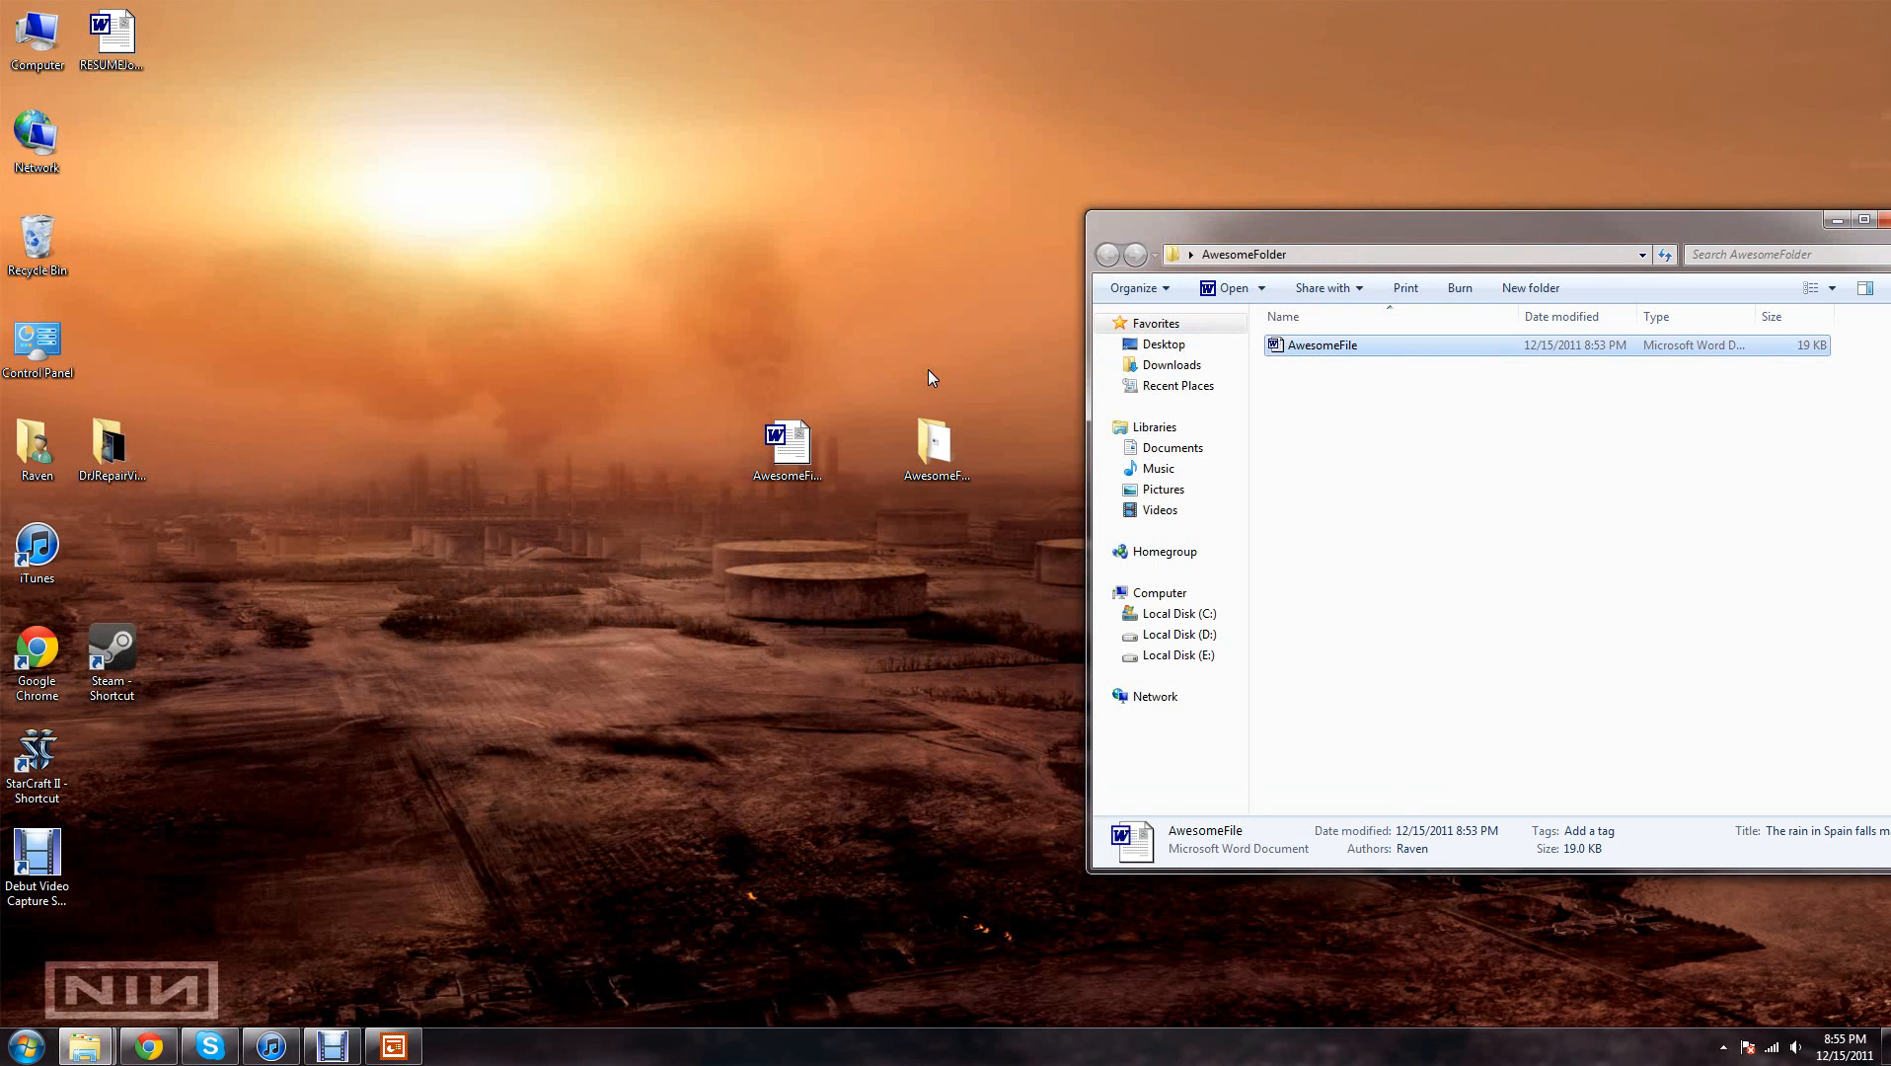
left_click_drag(1290, 223, 1130, 244)
left_click(1766, 245)
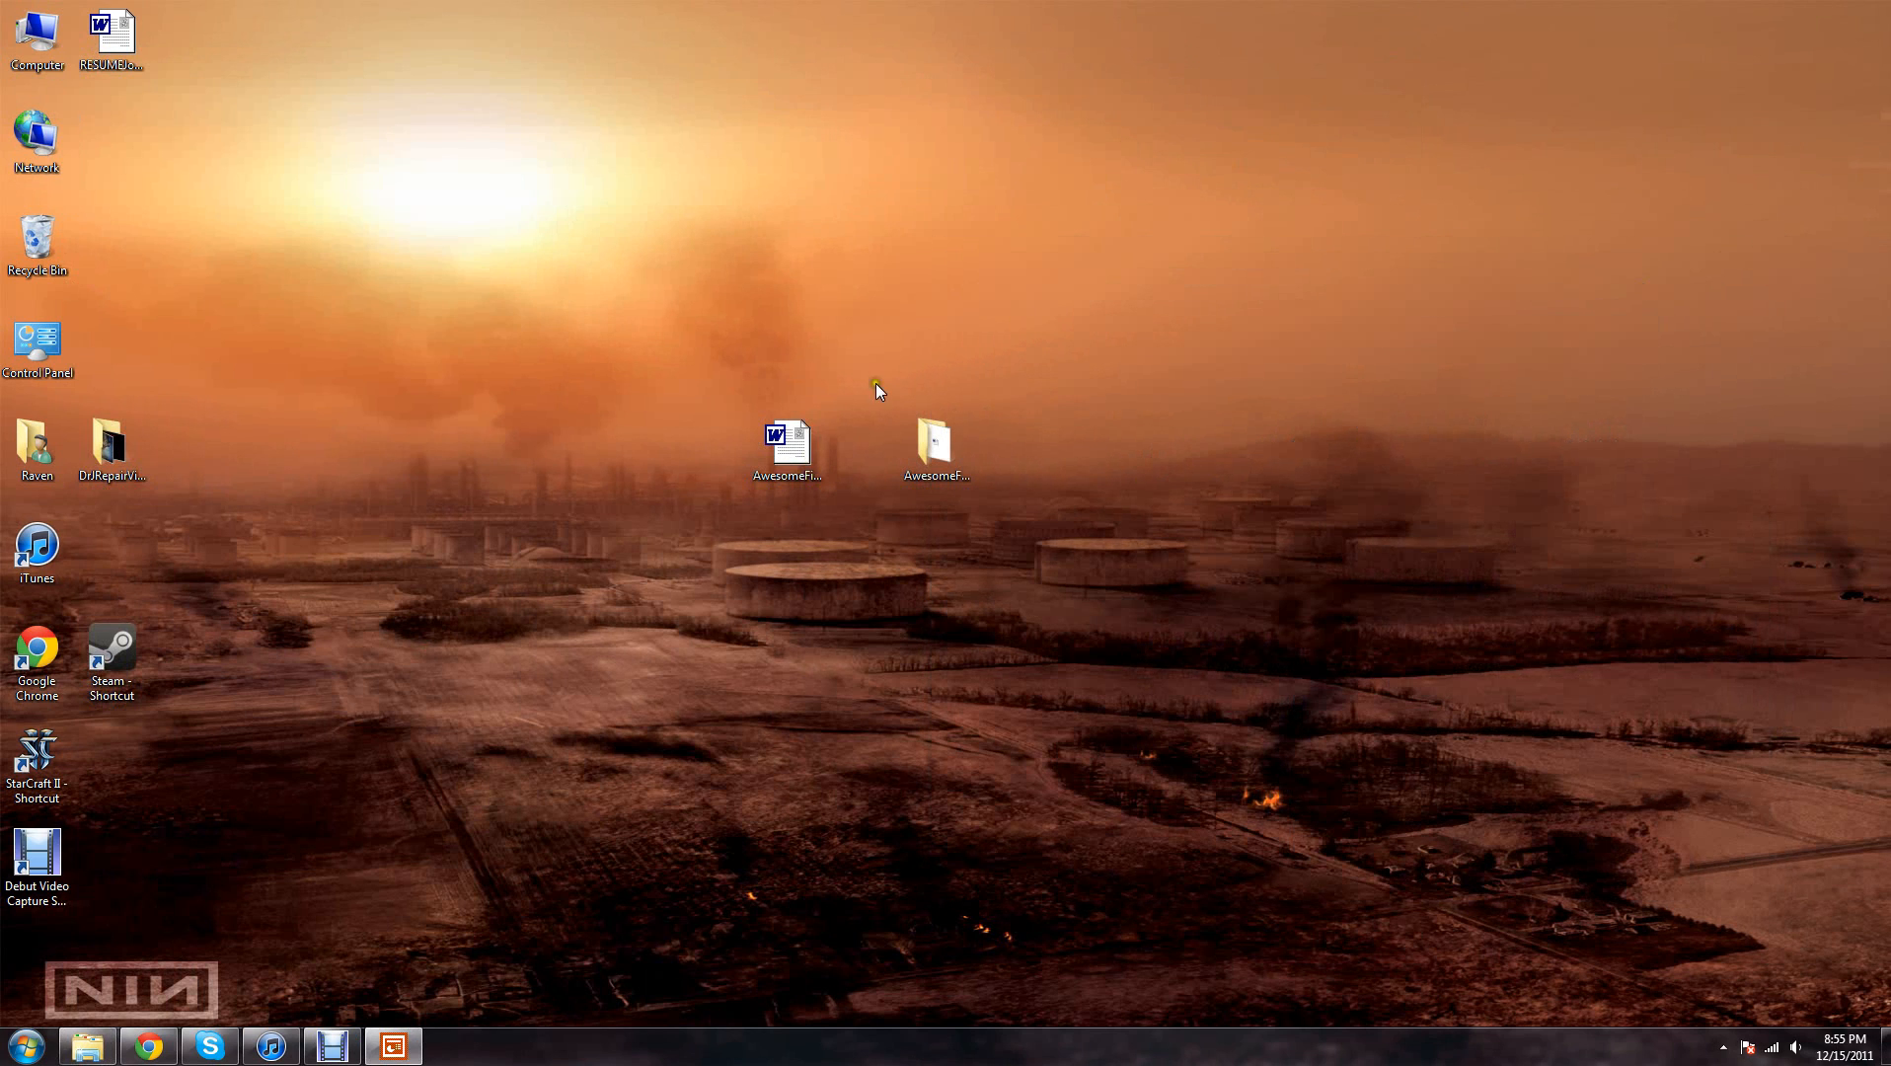